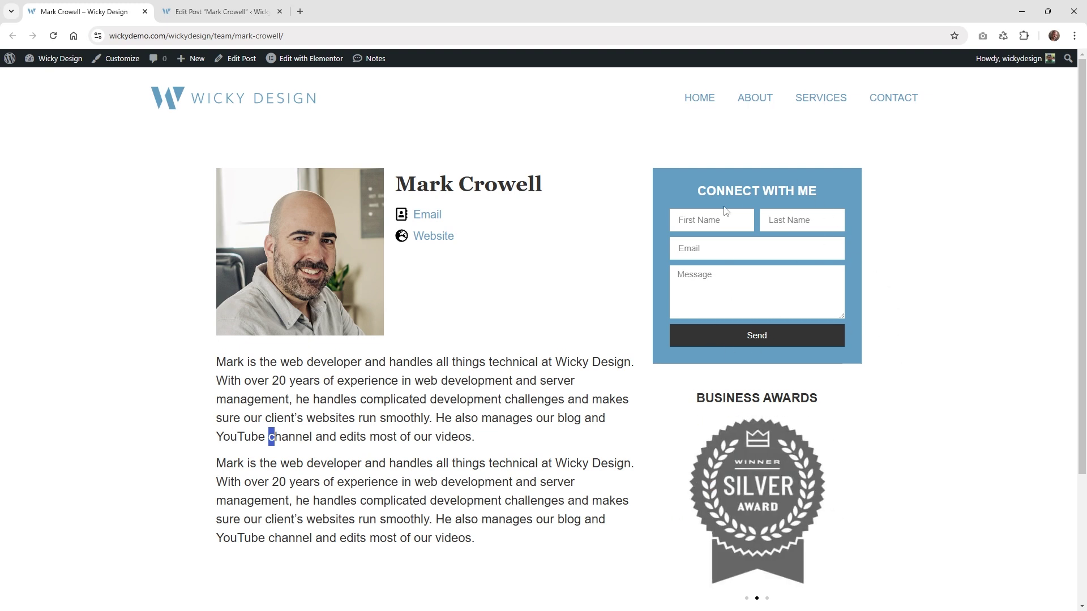
- Examine the contact form and business awards sidebar on the team member's live bio page
scroll(807, 349, "down", 2)
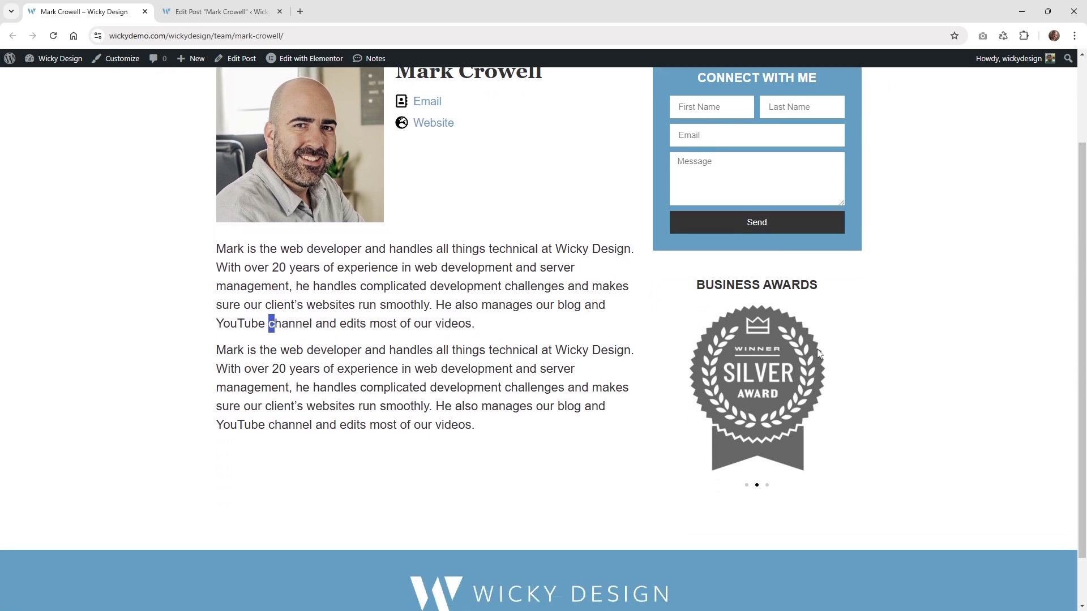
scroll(819, 353, "up", 2)
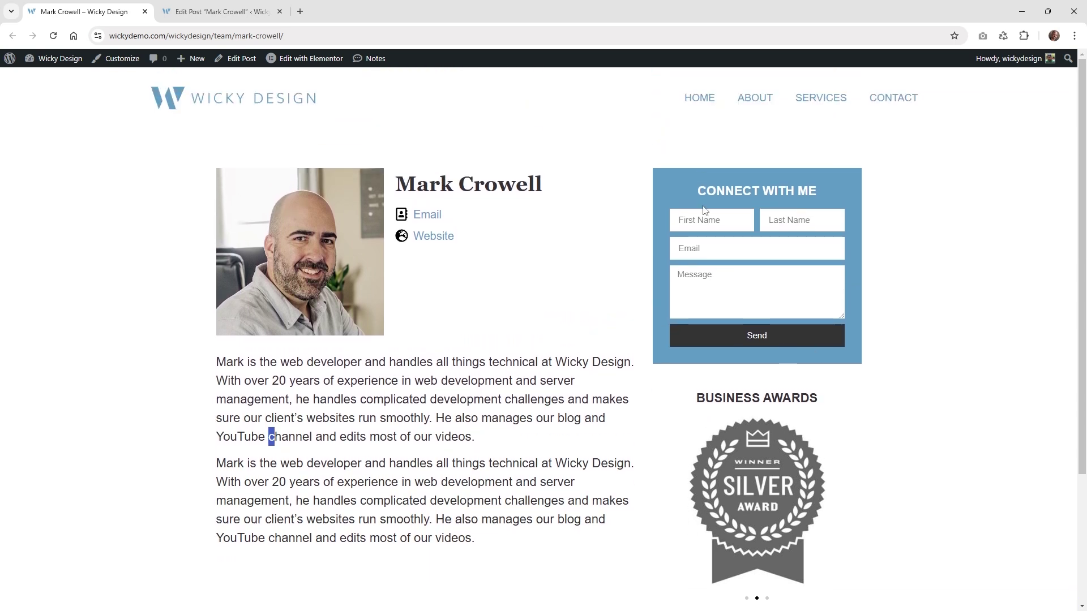
left_click(523, 346)
- Switch off the Contact Form and Awards settings in the team member's post and save it
left_click(221, 8)
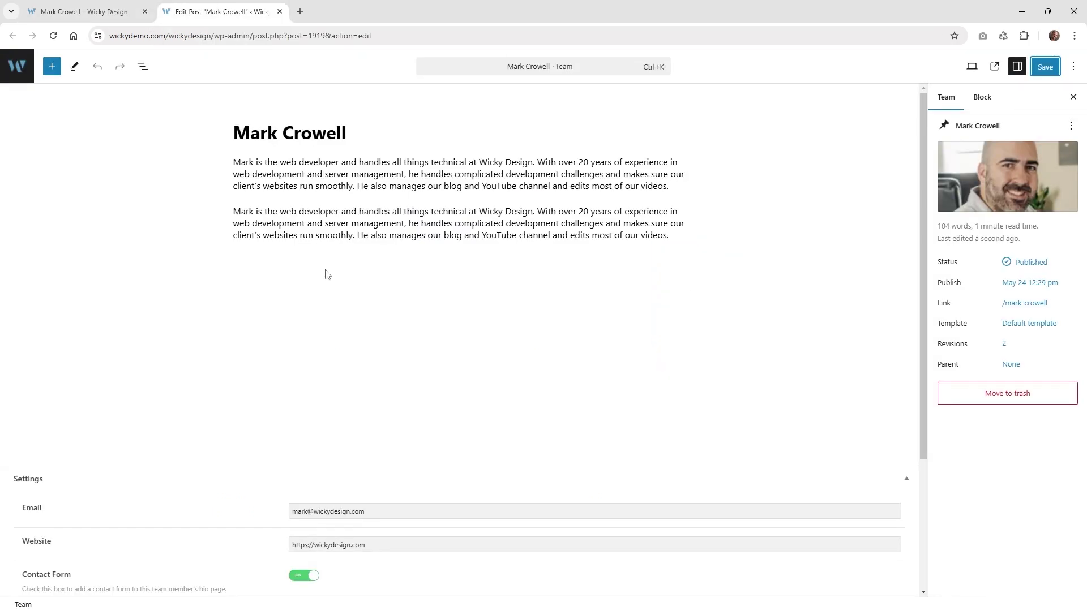
scroll(296, 261, "down", 2)
scroll(297, 261, "down", 2)
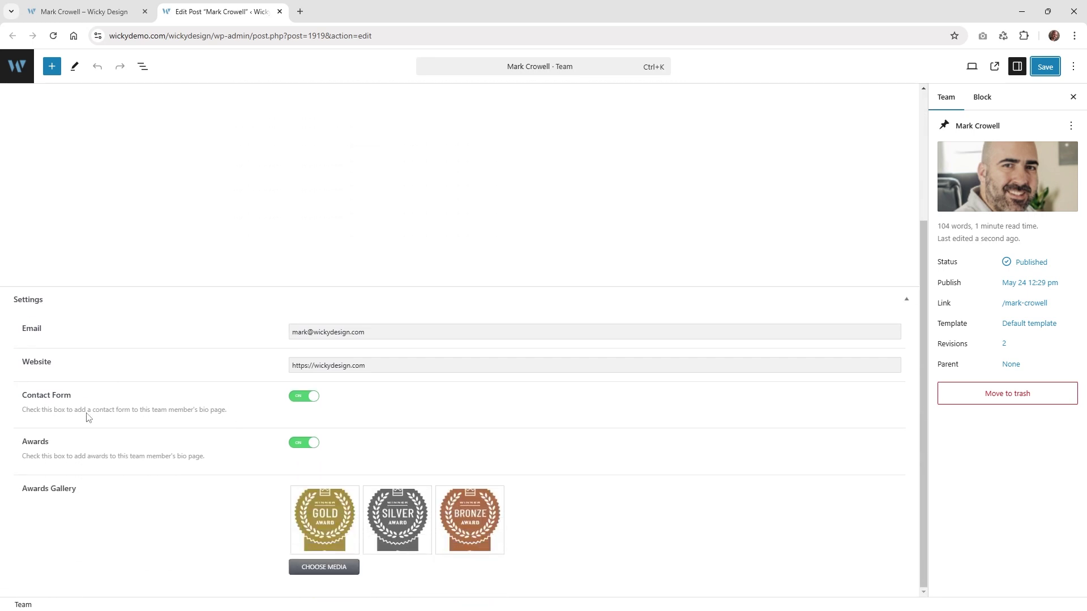
left_click(61, 407)
left_click(304, 397)
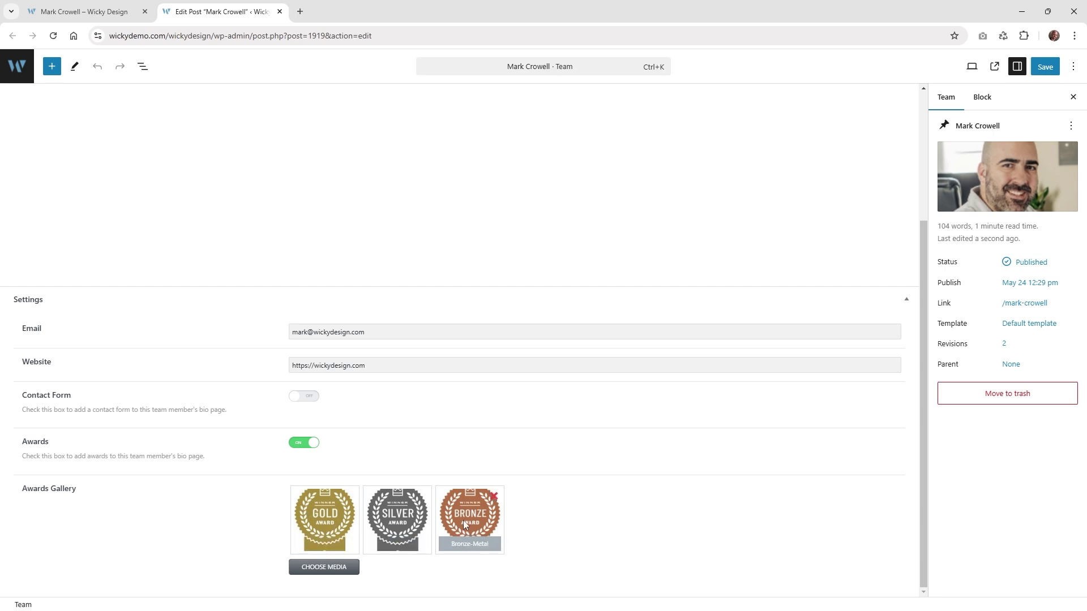
left_click(301, 444)
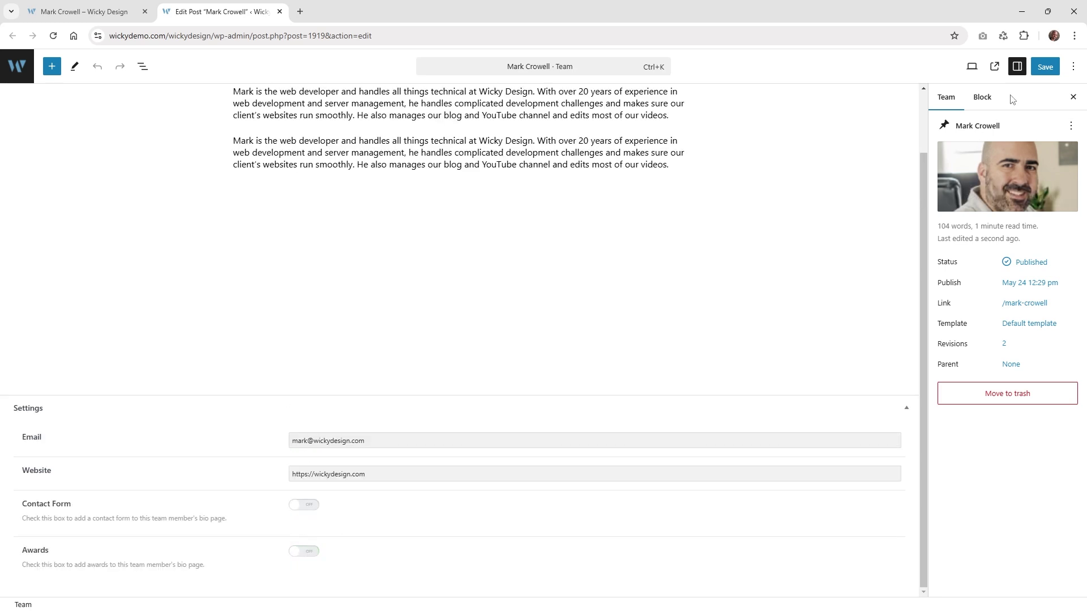
left_click(1042, 70)
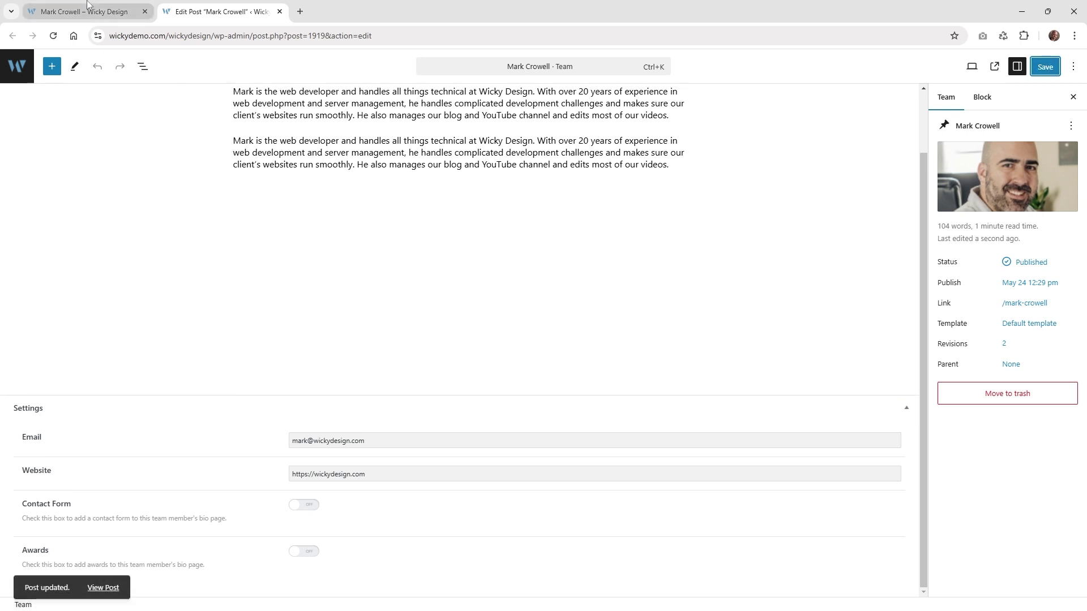
- Reload the team member's live bio page and examine its layout down to the footer
left_click(73, 12)
left_click(54, 36)
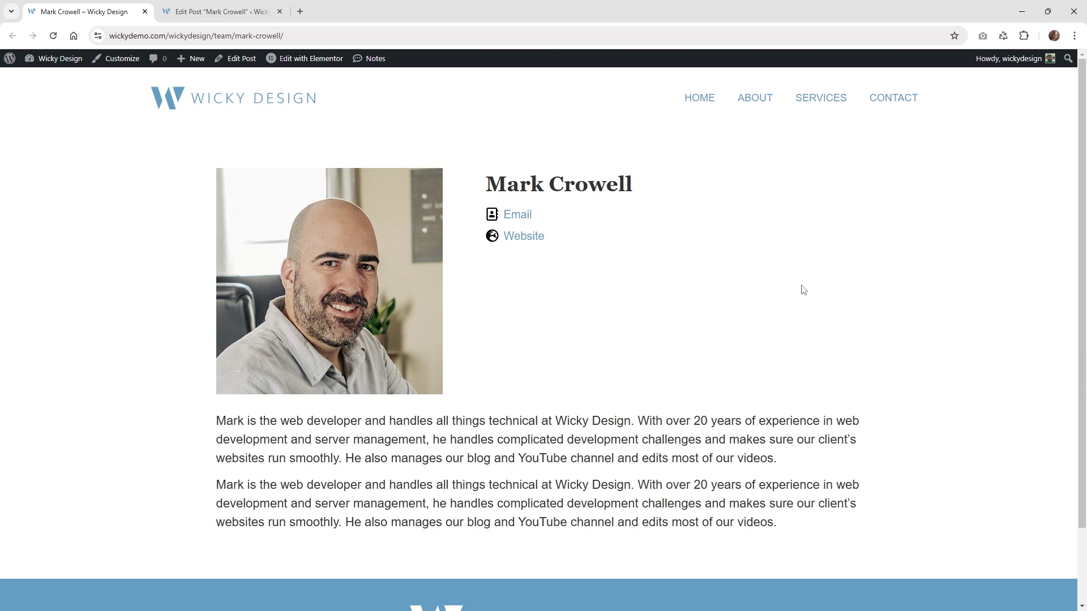
scroll(587, 332, "down", 2)
scroll(588, 331, "up", 2)
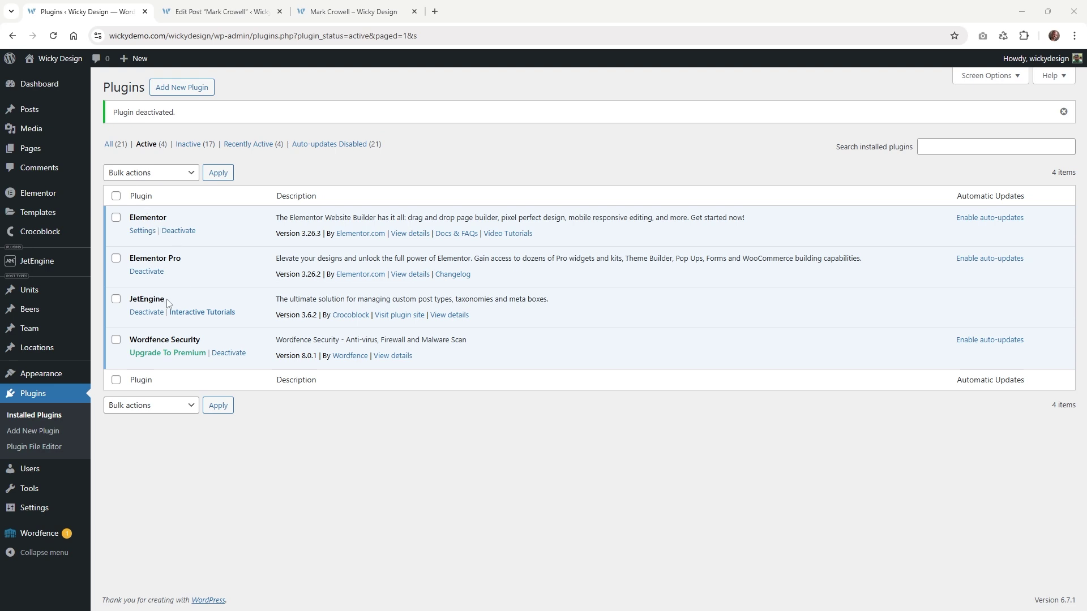
left_click_drag(141, 298, 161, 302)
left_click(237, 299)
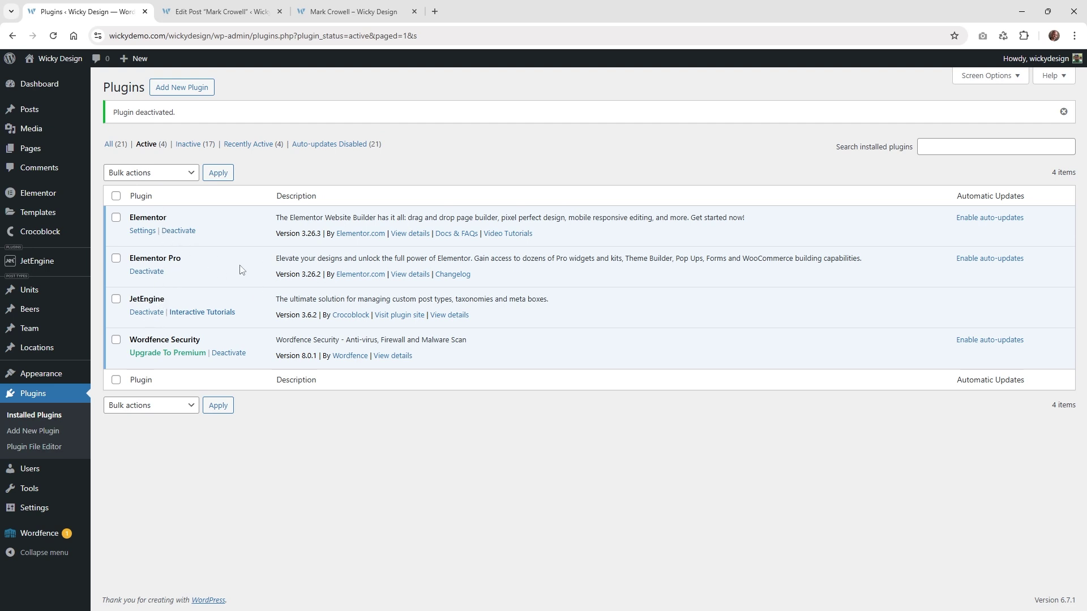
- Open the Team custom post type for editing in JetEngine
mouse_move(34, 268)
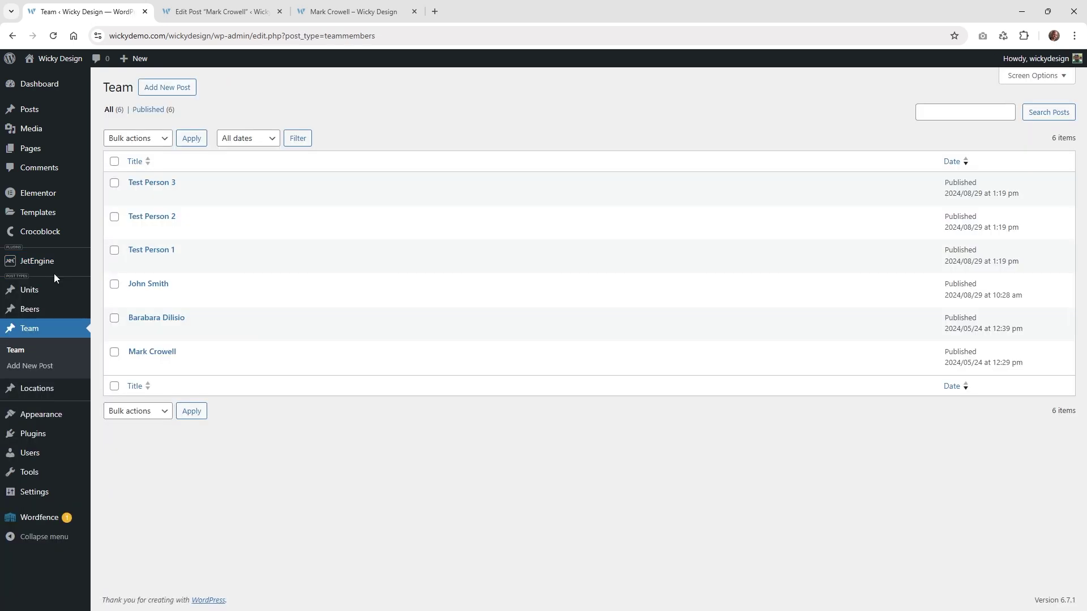
mouse_move(54, 293)
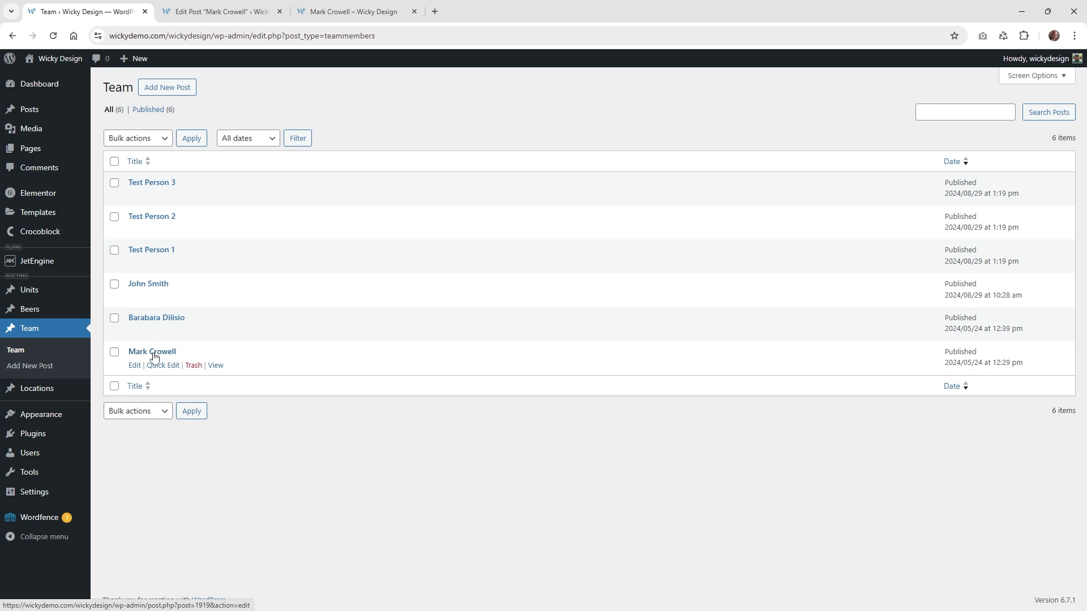
mouse_move(46, 267)
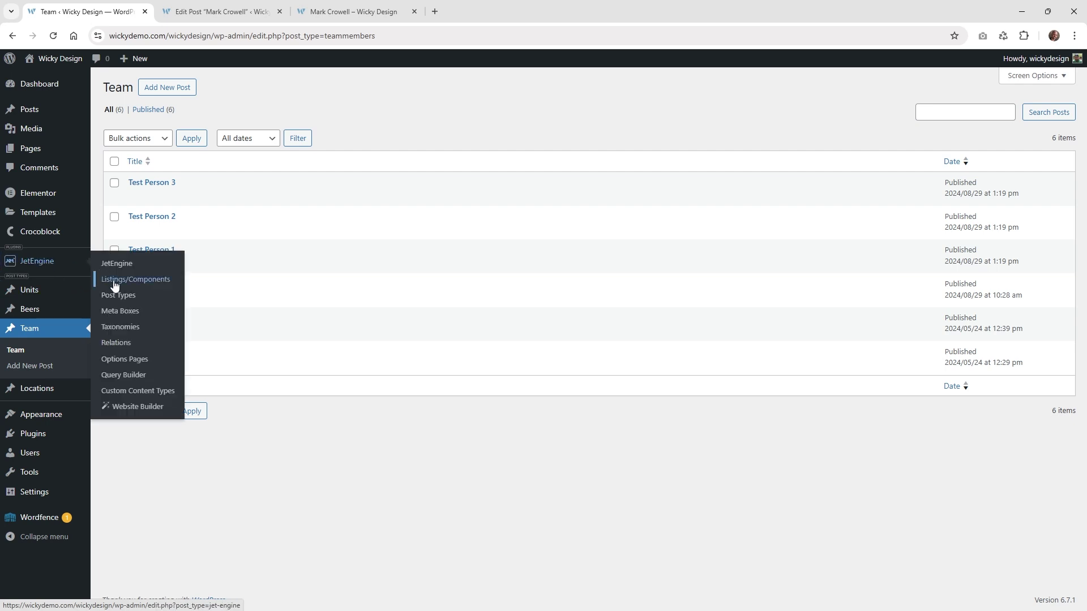
left_click(126, 300)
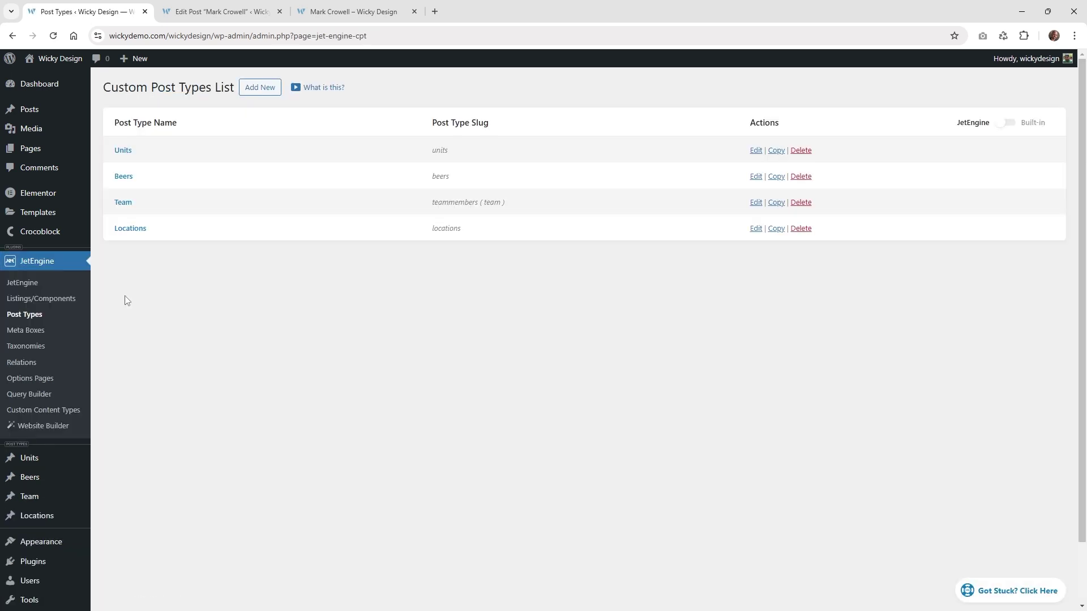
left_click(125, 205)
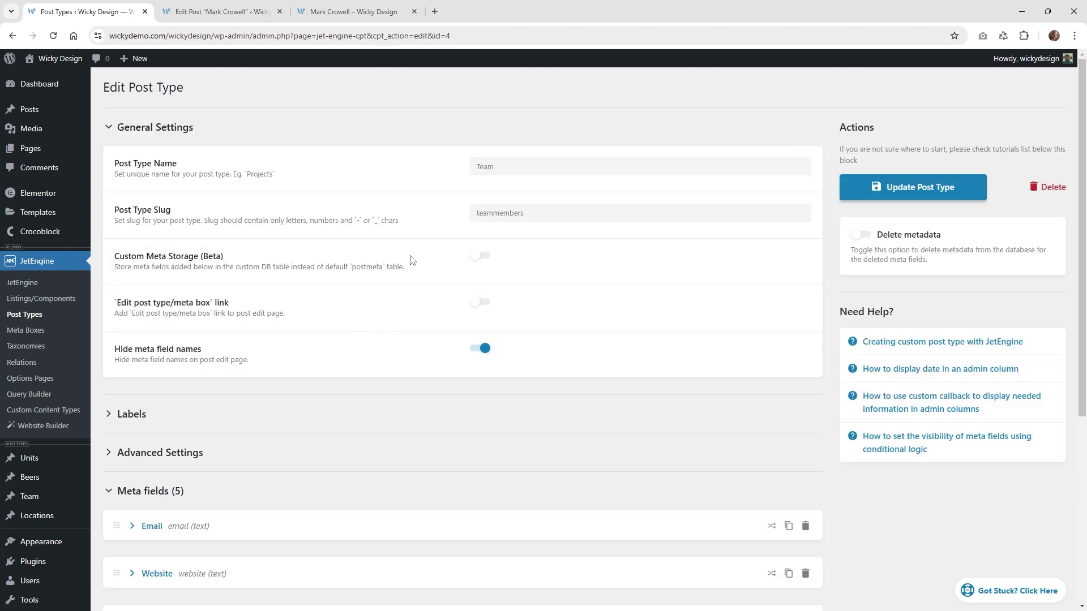
- Examine the Team post type's general settings and meta fields, comparing them with the settings shown in the team member's post
scroll(400, 240, "down", 2)
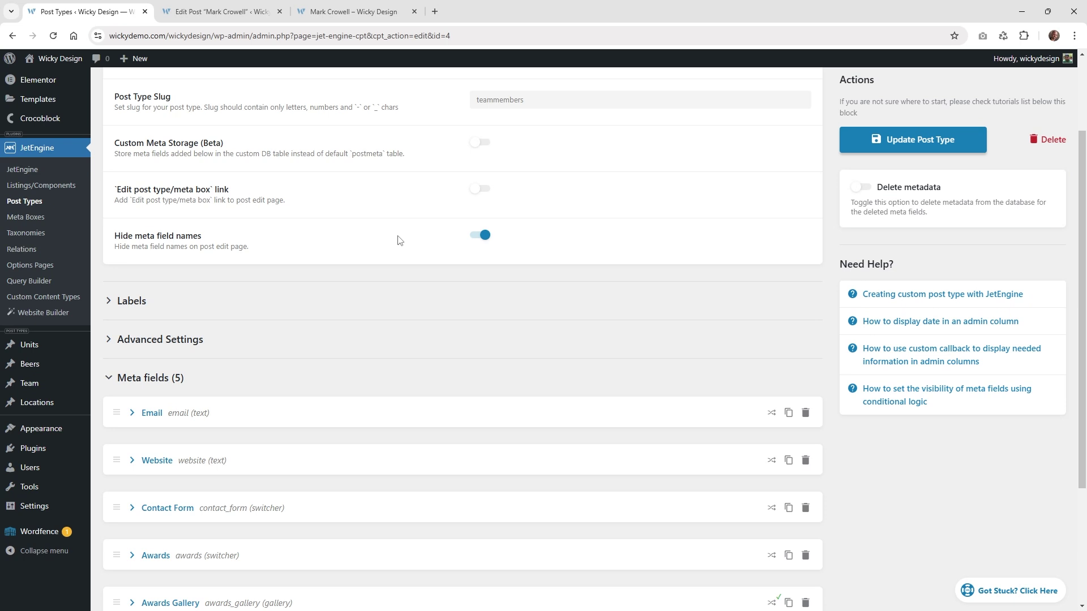
scroll(399, 240, "down", 1)
scroll(397, 236, "up", 2)
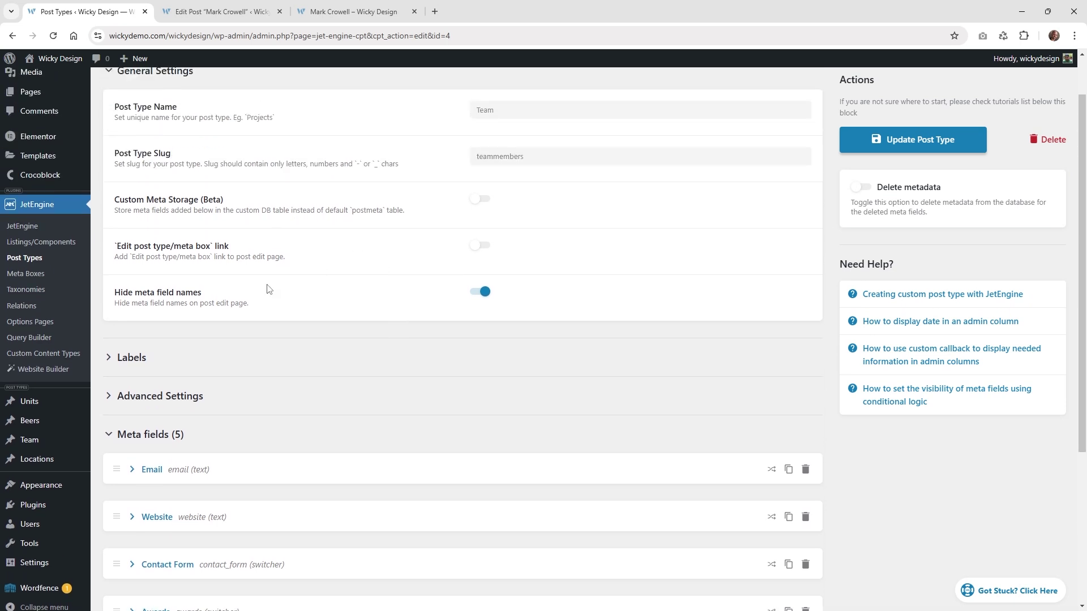
scroll(267, 281, "down", 3)
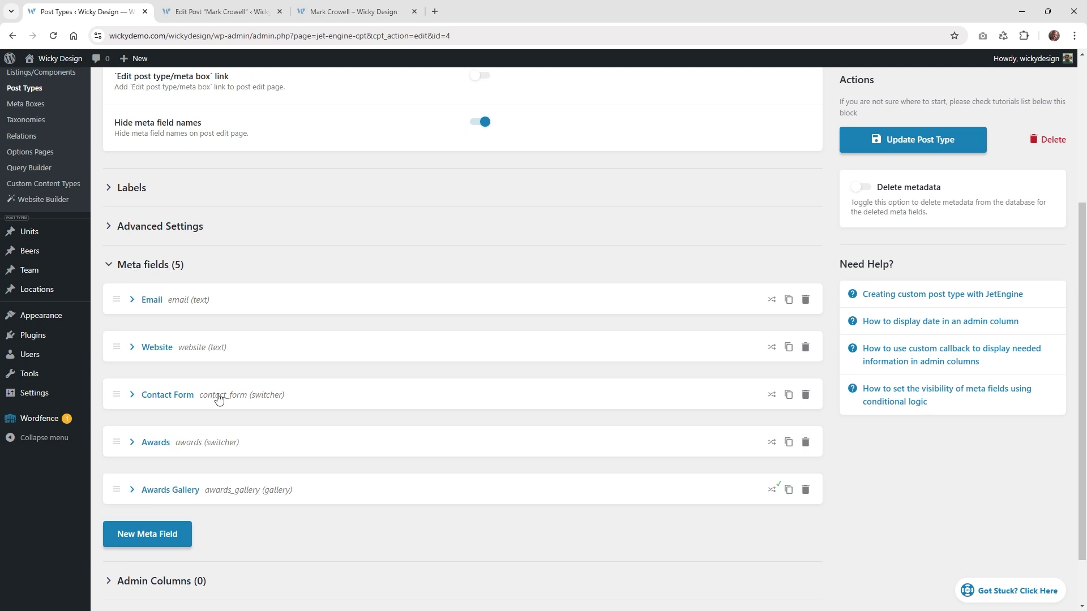
scroll(234, 400, "down", 1)
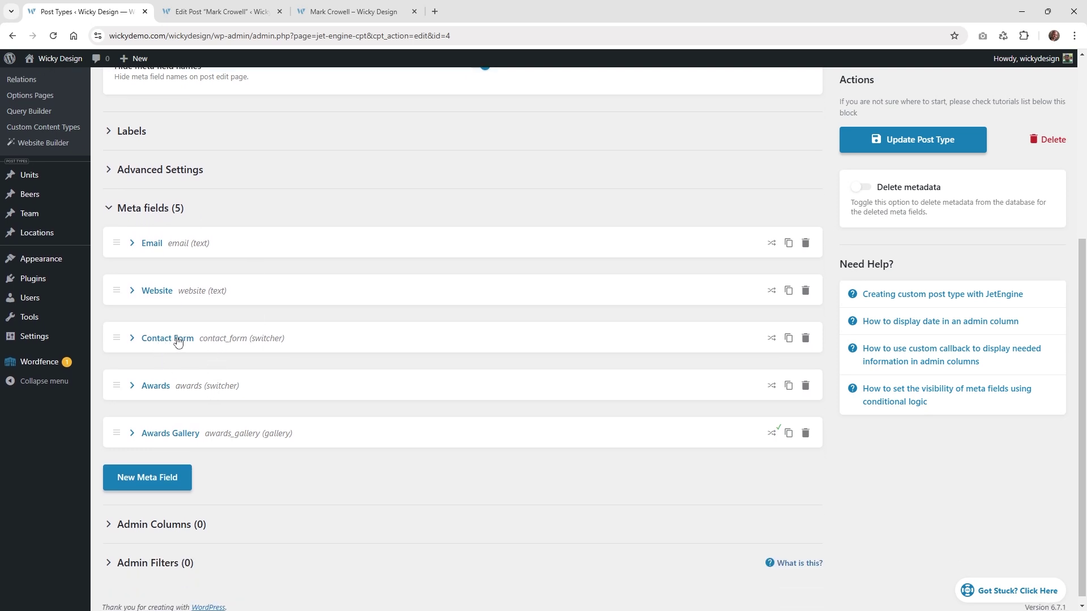
left_click(216, 9)
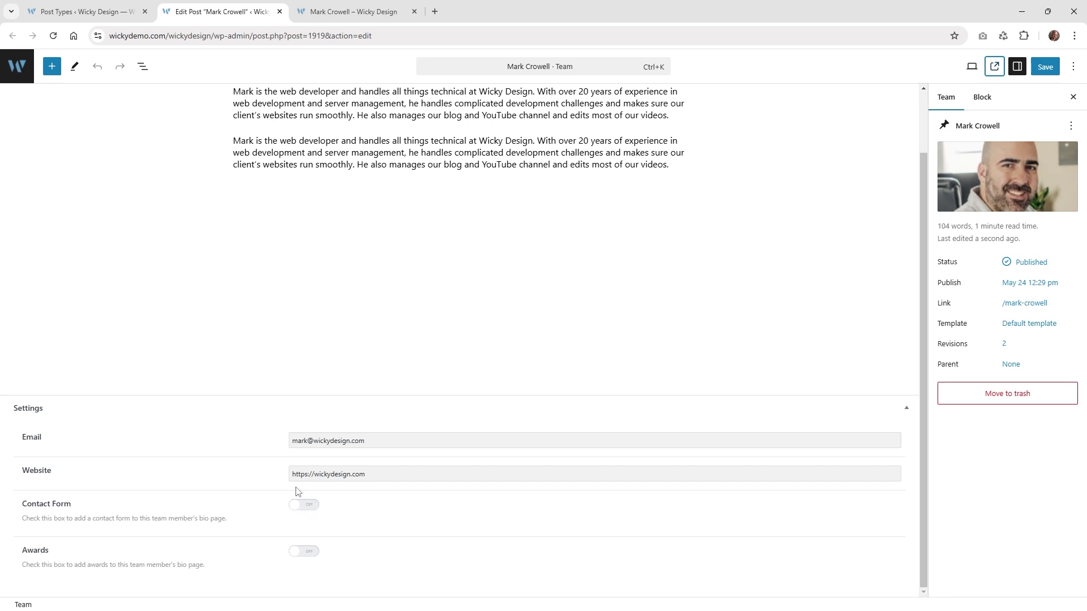
left_click(84, 5)
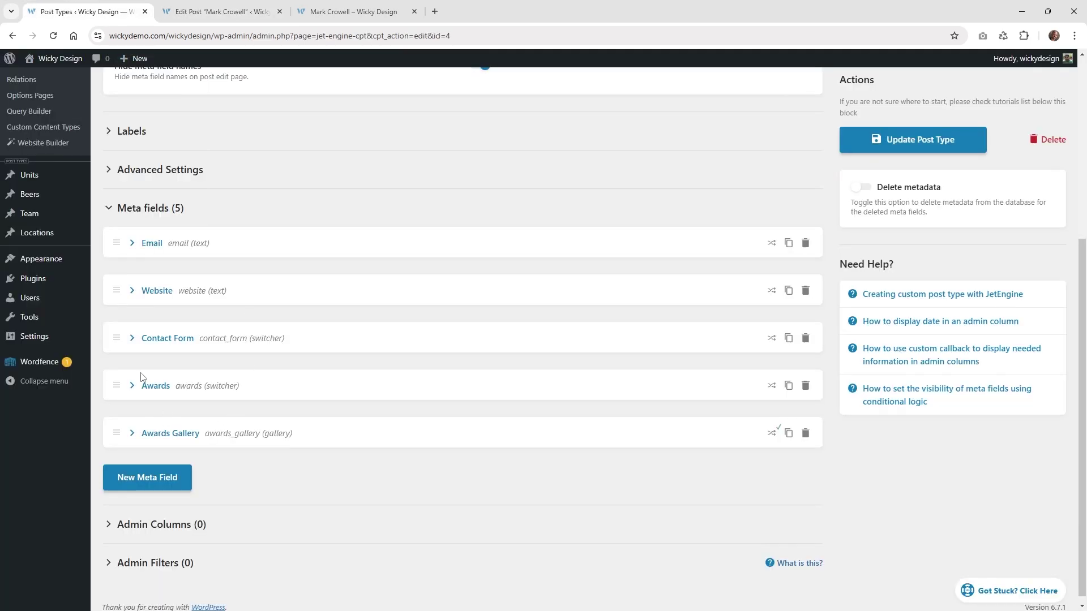
- Expand the Contact Form meta field and review its label, name, available field types, description and remaining options
left_click(210, 341)
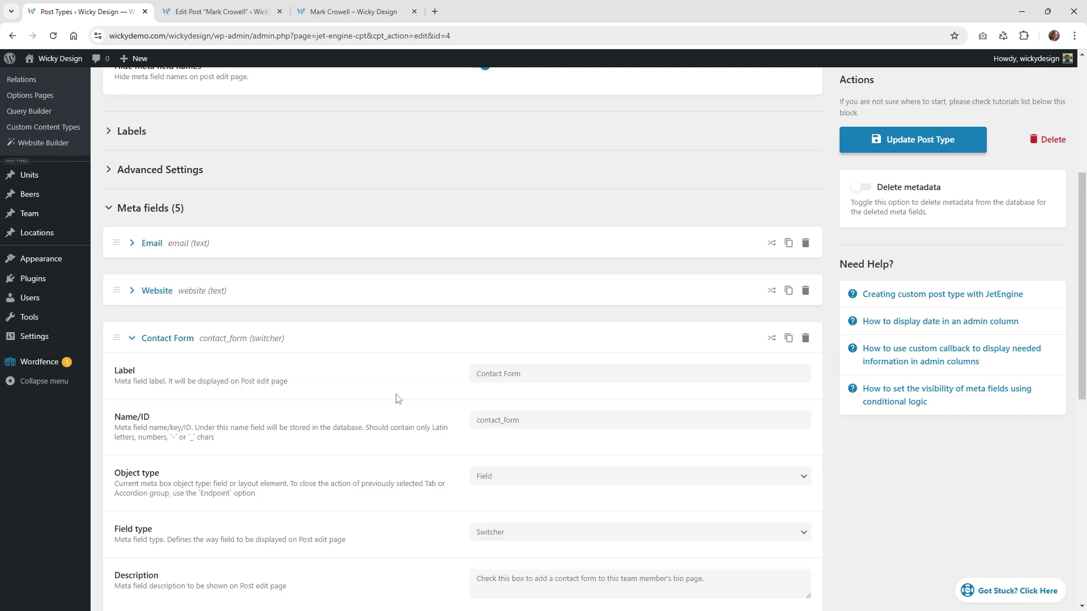
scroll(419, 396, "down", 2)
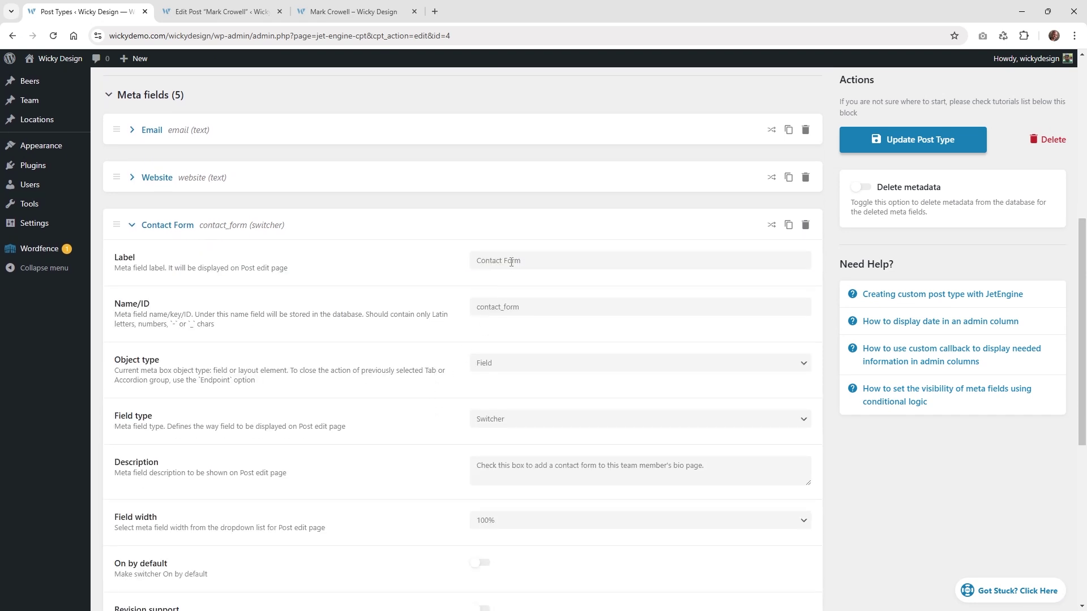
left_click(490, 425)
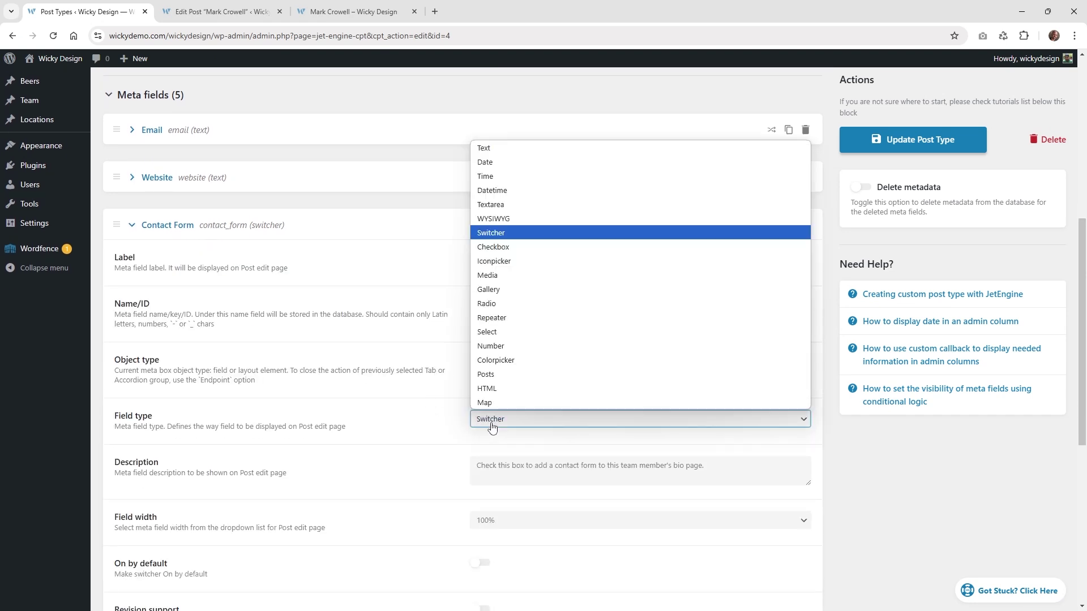
left_click(872, 436)
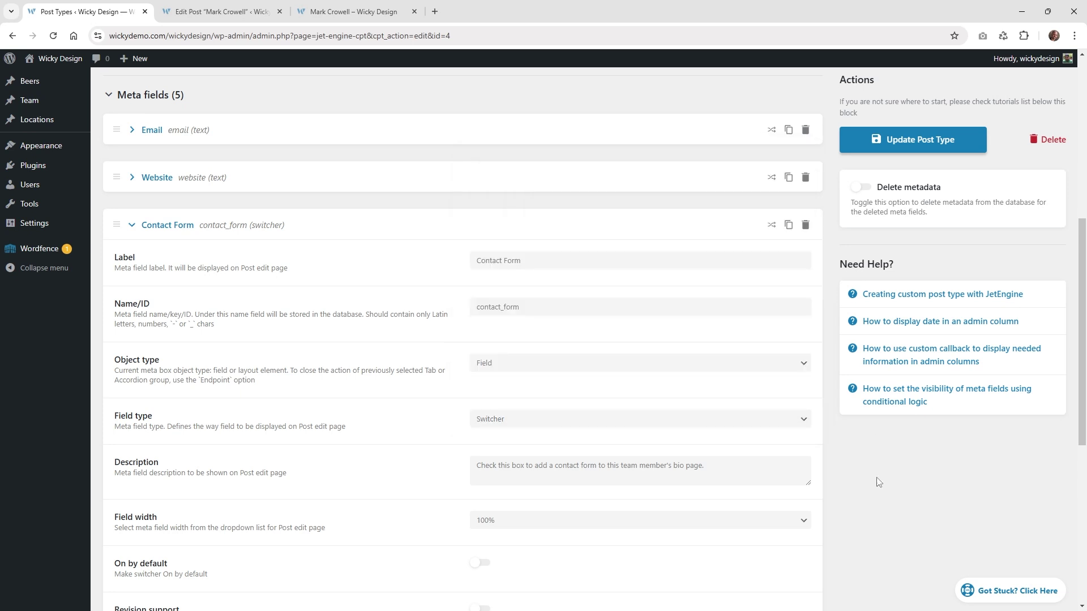
scroll(422, 468, "down", 1)
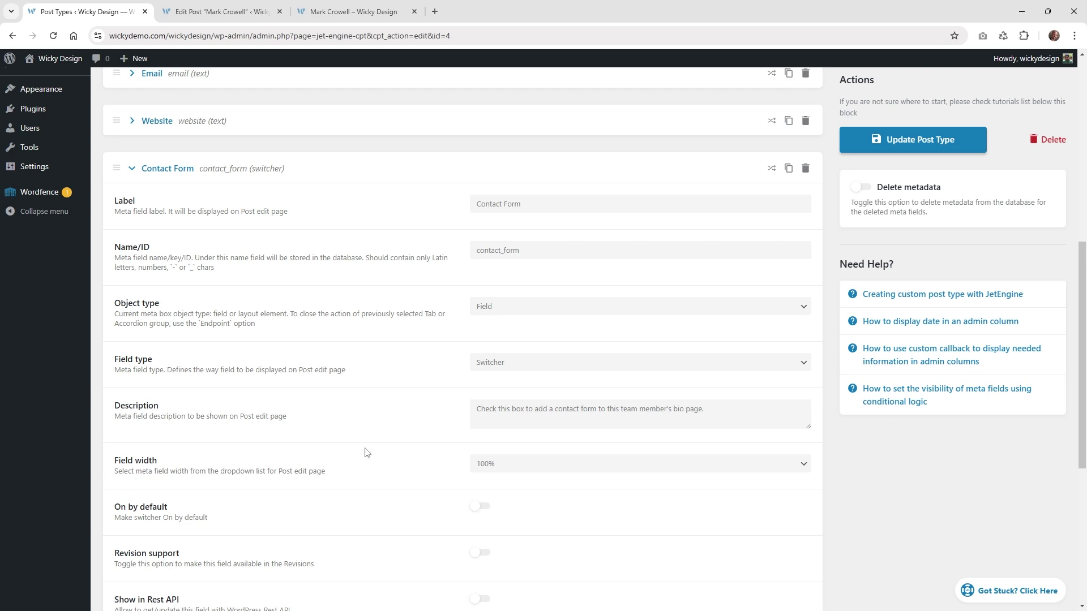
scroll(360, 432, "down", 2)
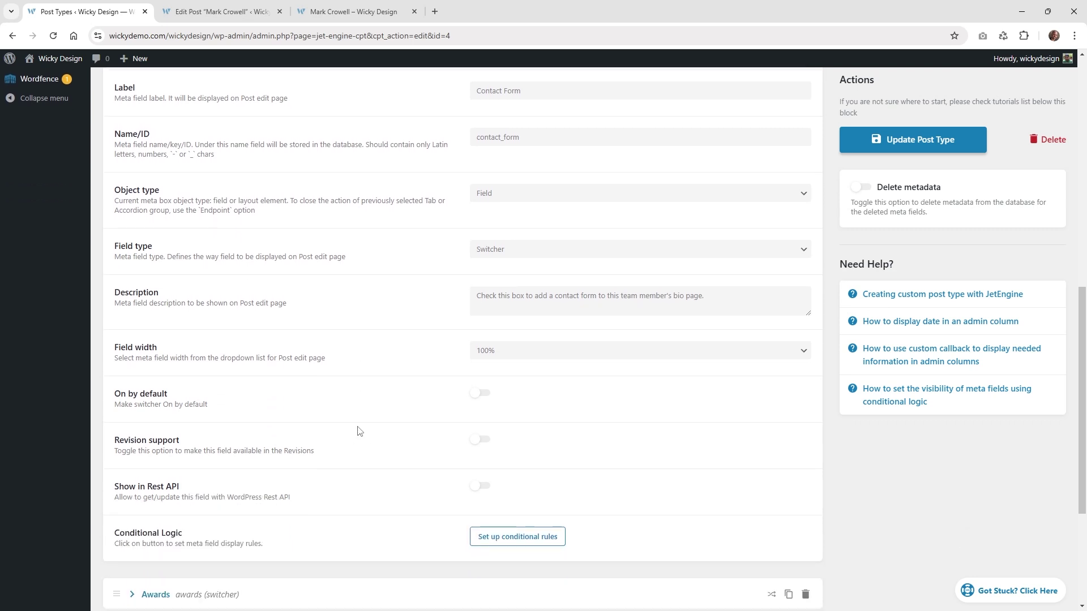
scroll(358, 431, "down", 4)
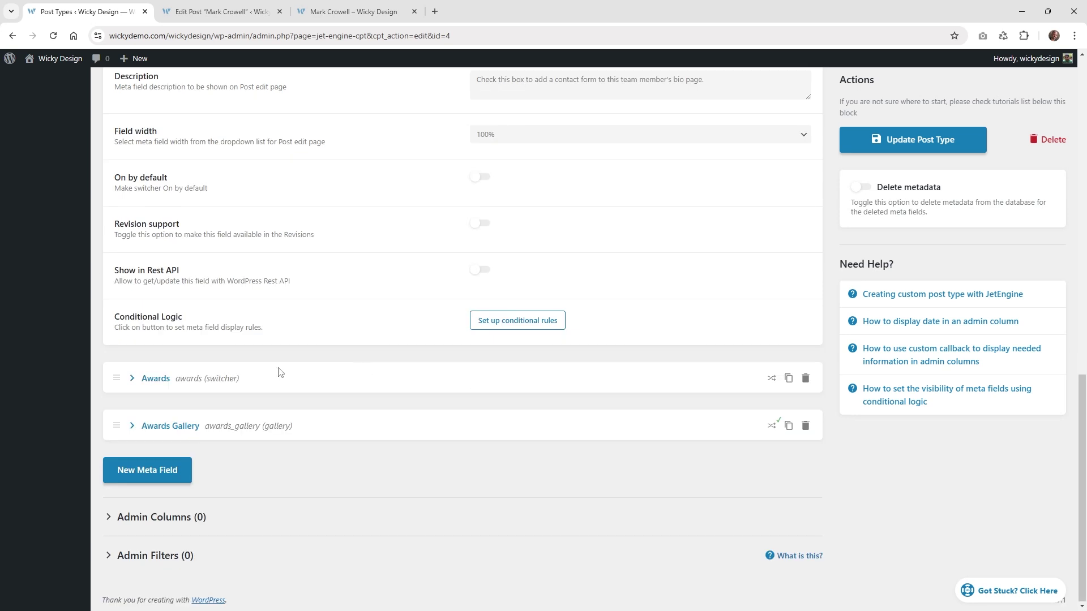
- Expand the Awards meta field and review its switcher field type, description and remaining options
left_click(161, 383)
scroll(180, 380, "down", 3)
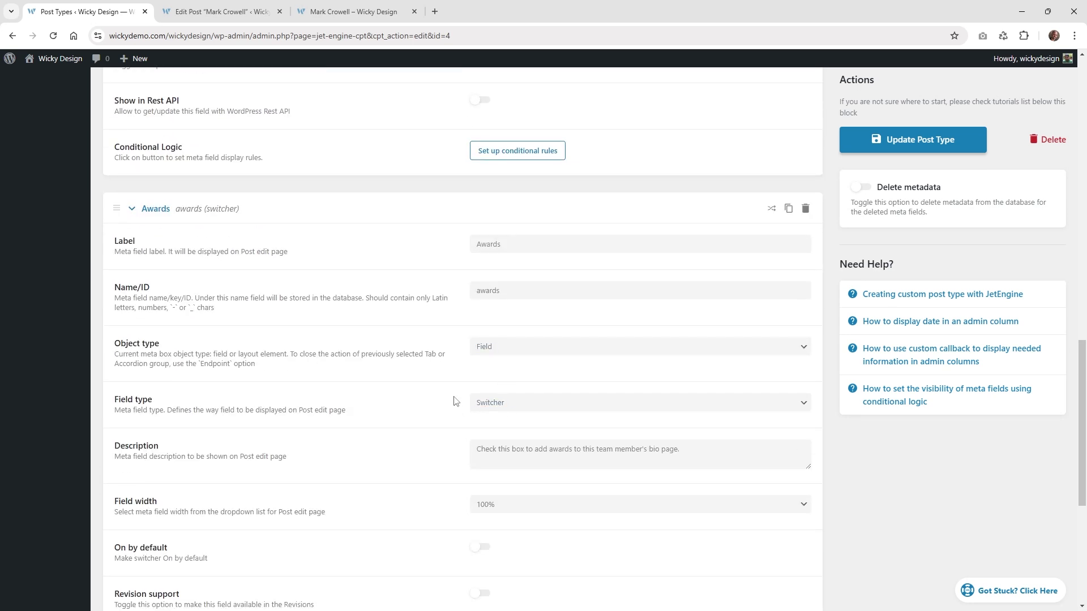
scroll(455, 404, "down", 2)
scroll(407, 369, "down", 2)
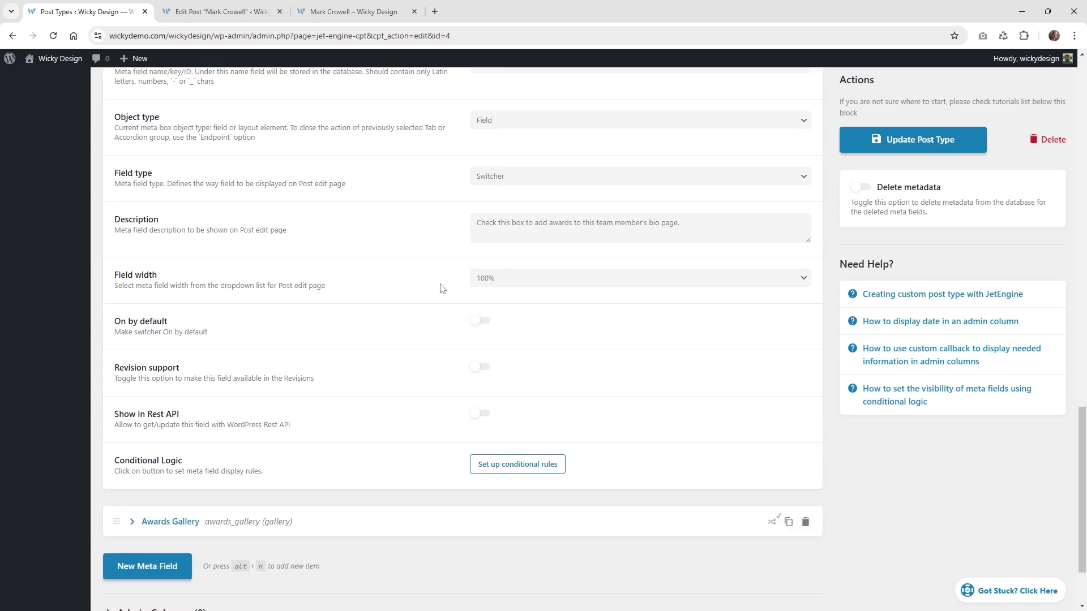
scroll(461, 279, "down", 2)
- Switch on the Awards setting in the team member's post and return to the Team post type's editing page
left_click(199, 10)
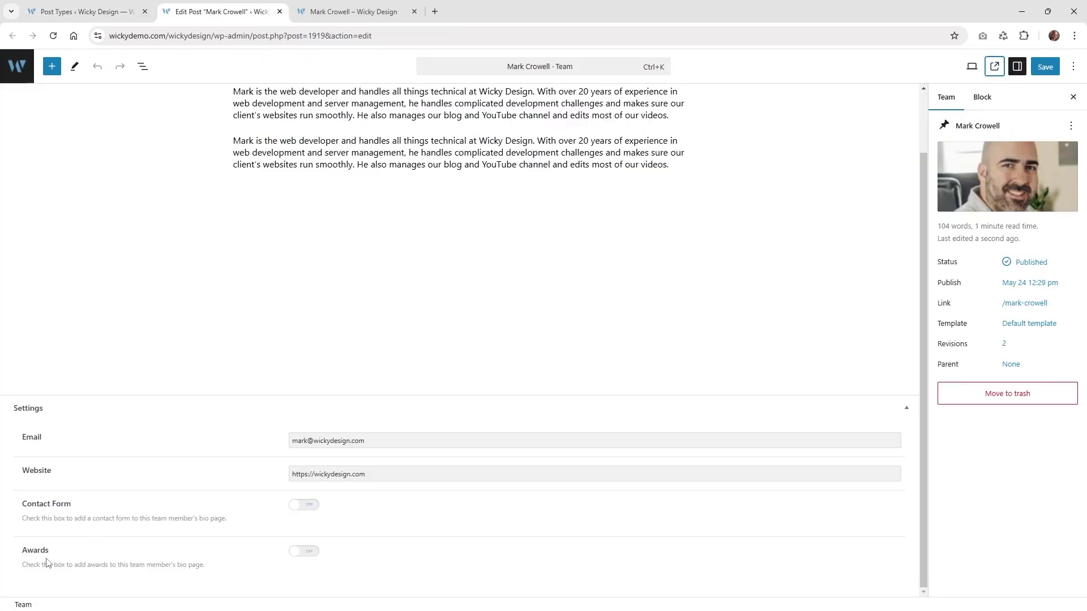
left_click(304, 551)
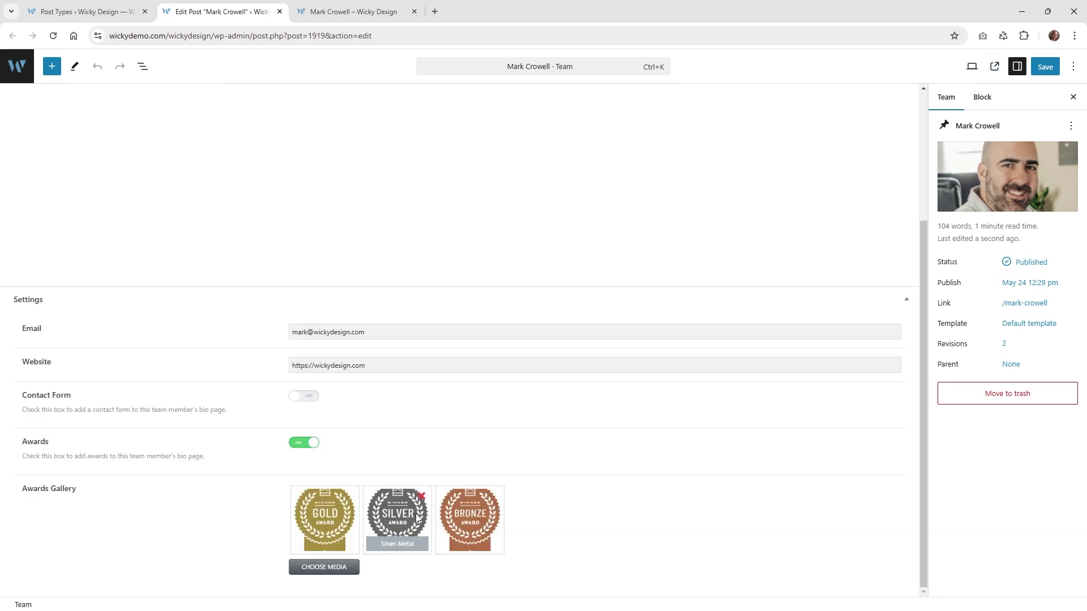
left_click(151, 8)
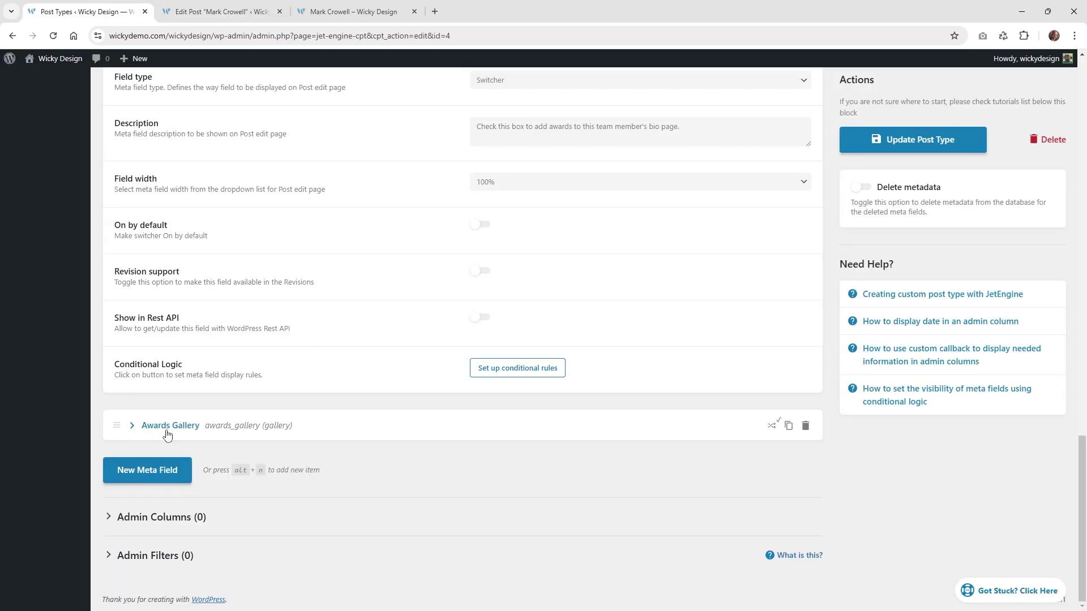
- Expand the Awards Gallery meta field and review its field type, value format and options down to the conditional logic
left_click(180, 425)
scroll(317, 402, "down", 4)
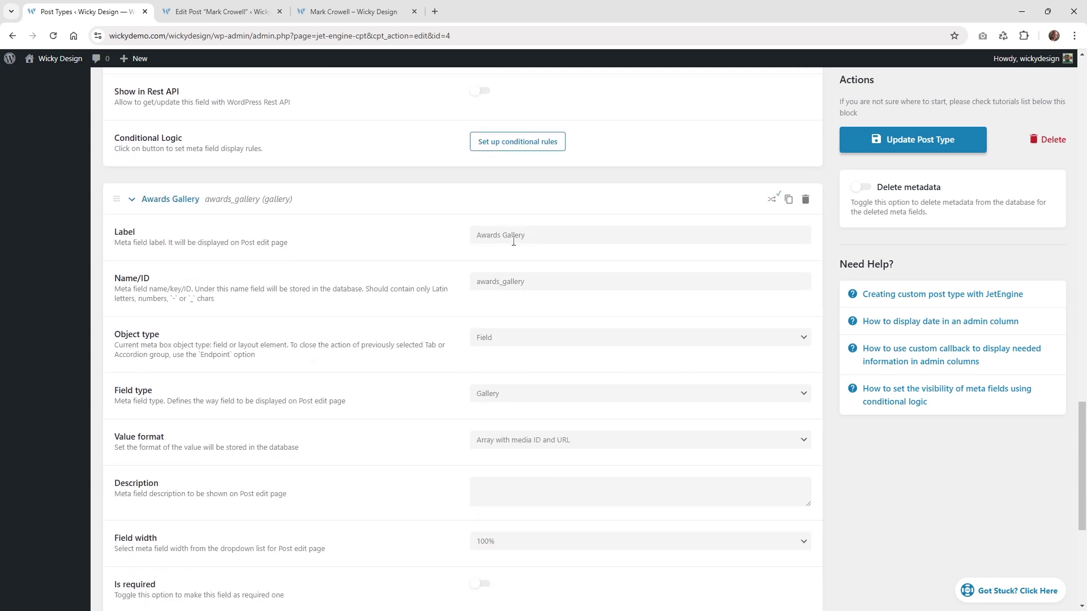
left_click(490, 399)
left_click(901, 476)
left_click(504, 445)
scroll(889, 466, "down", 5)
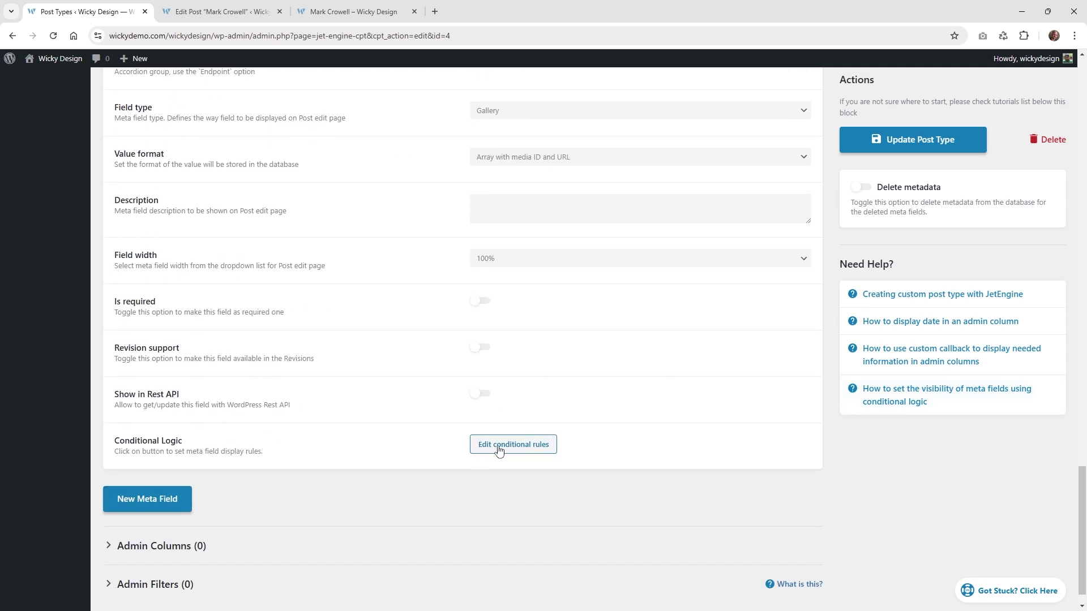
- Open the Awards Gallery field's conditional rules and examine the Awards rule's available field, operator and value options
left_click(499, 449)
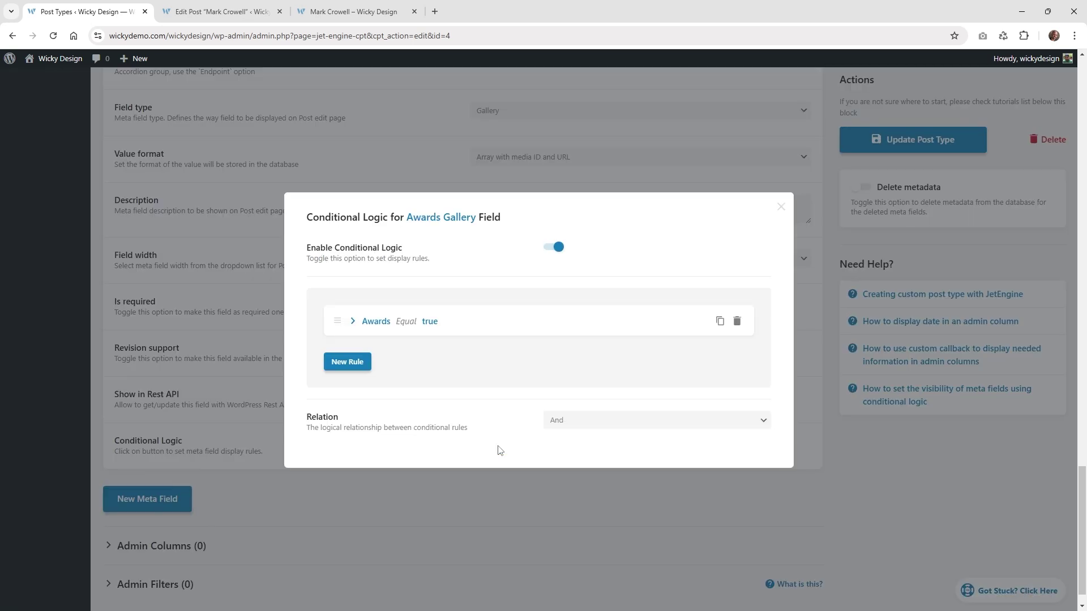
left_click(353, 322)
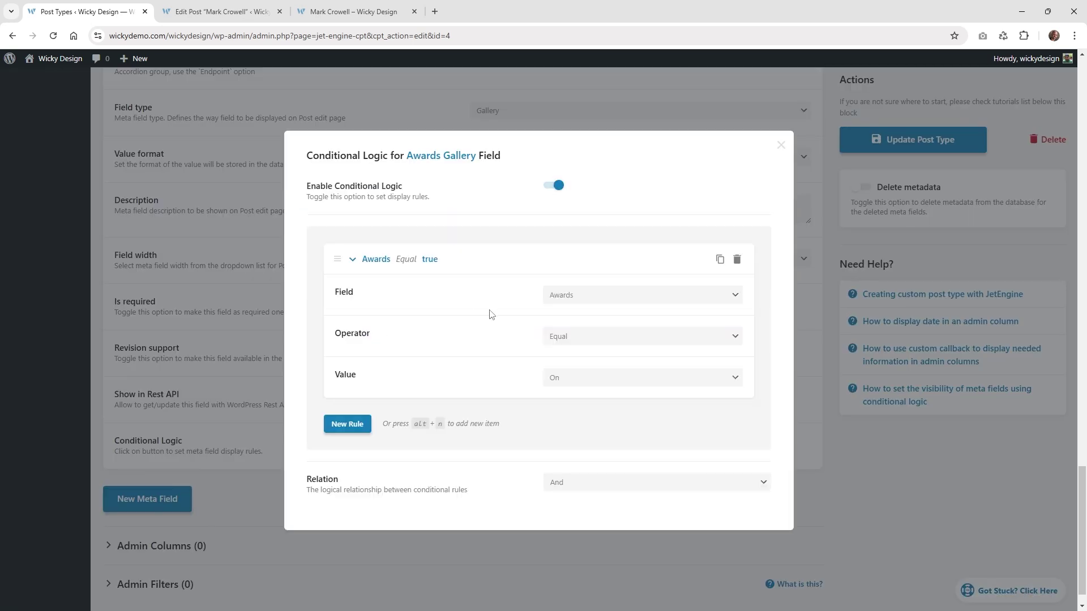
left_click(584, 299)
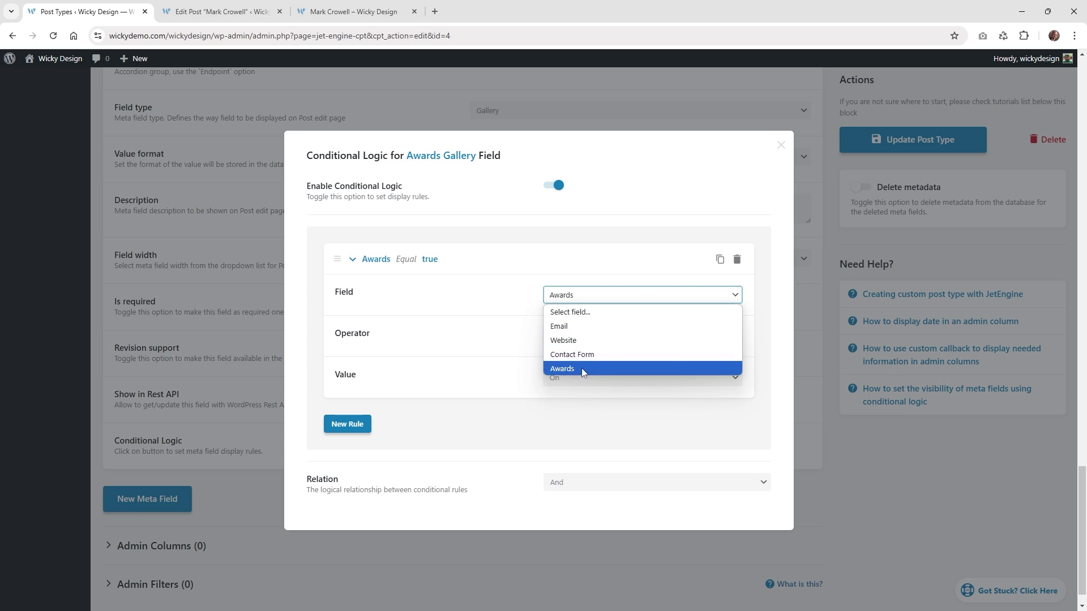
left_click(313, 342)
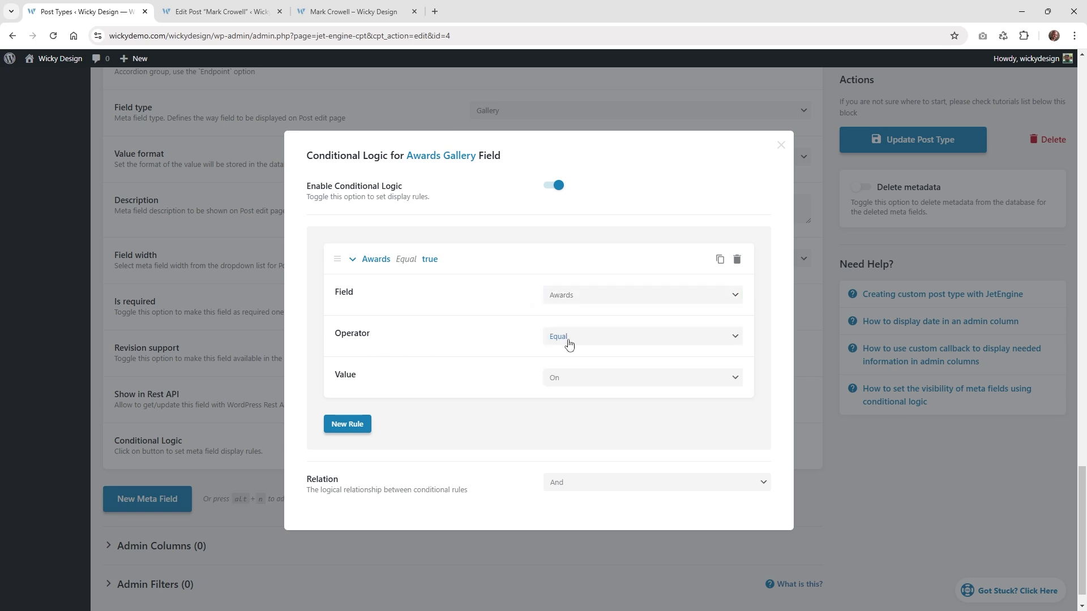
left_click(569, 344)
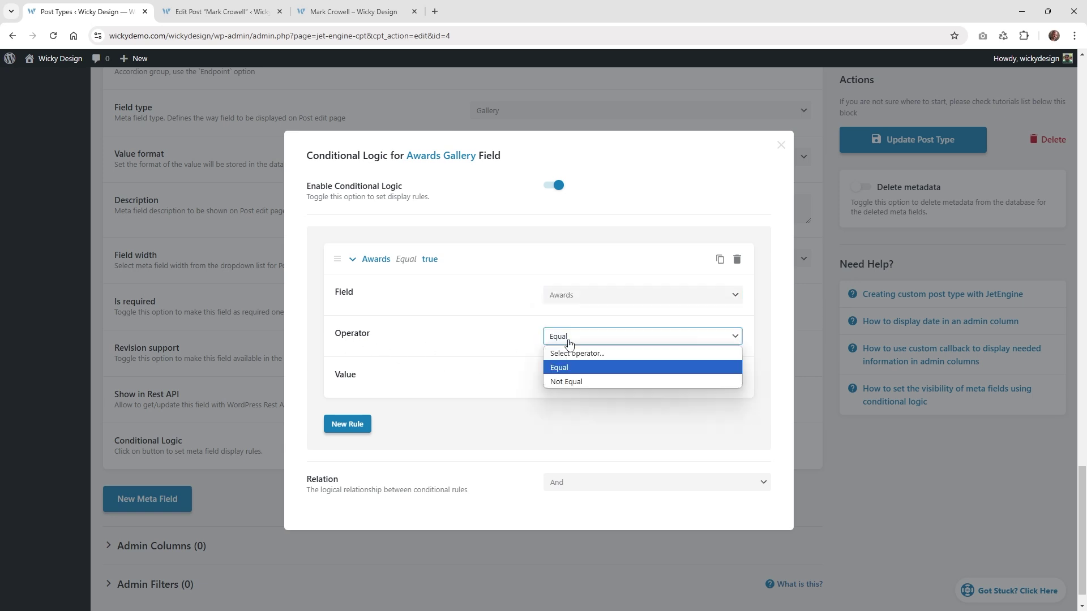
left_click(348, 388)
left_click(572, 379)
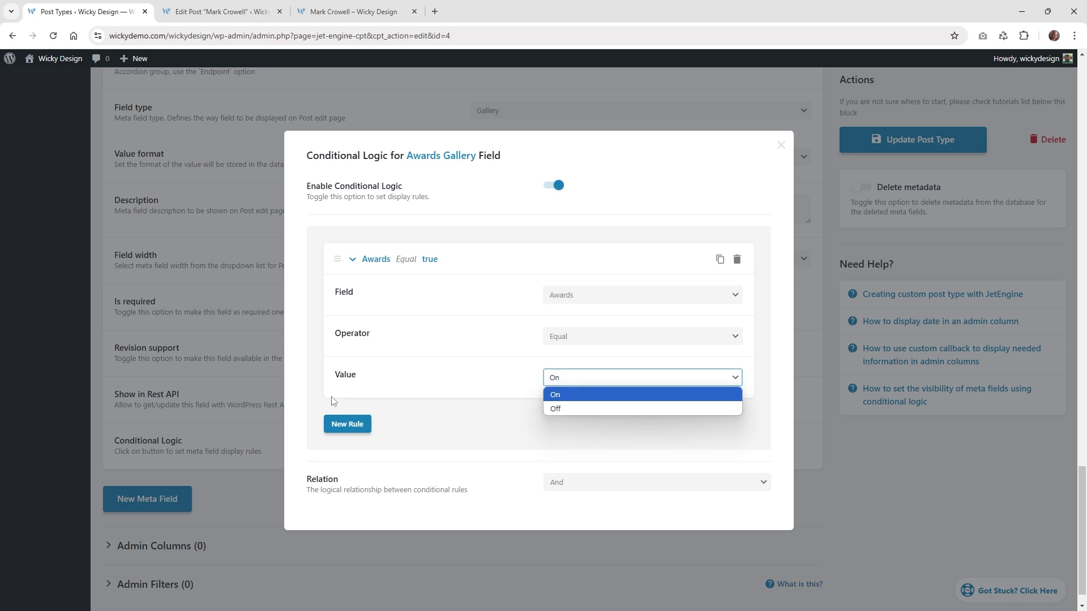
left_click(309, 402)
- Check the awards gallery in the team member's post, return to the post type page and close the conditional logic dialog
left_click(243, 16)
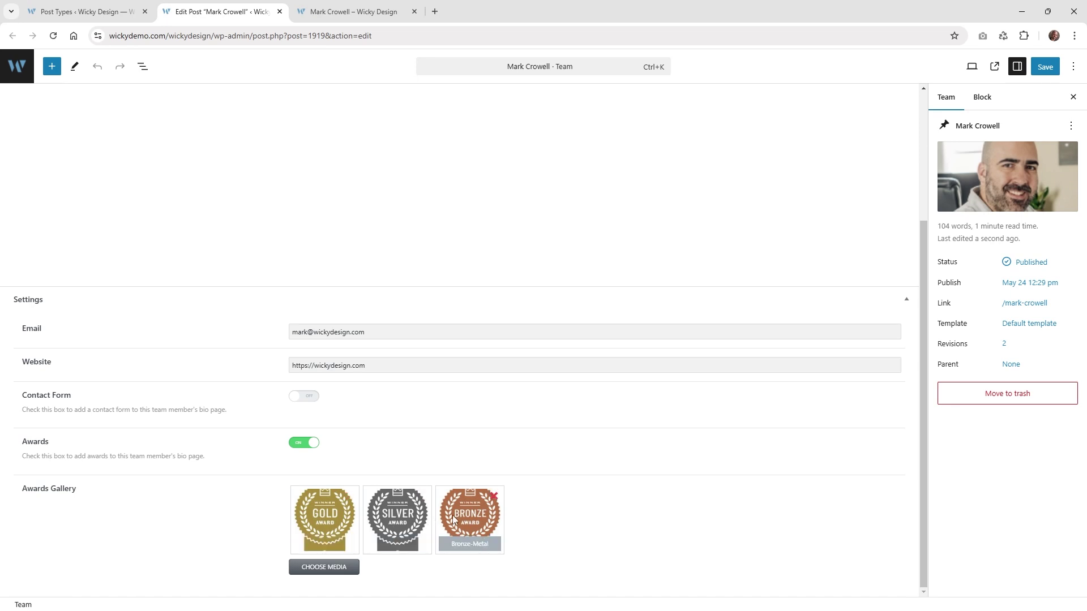
left_click(96, 4)
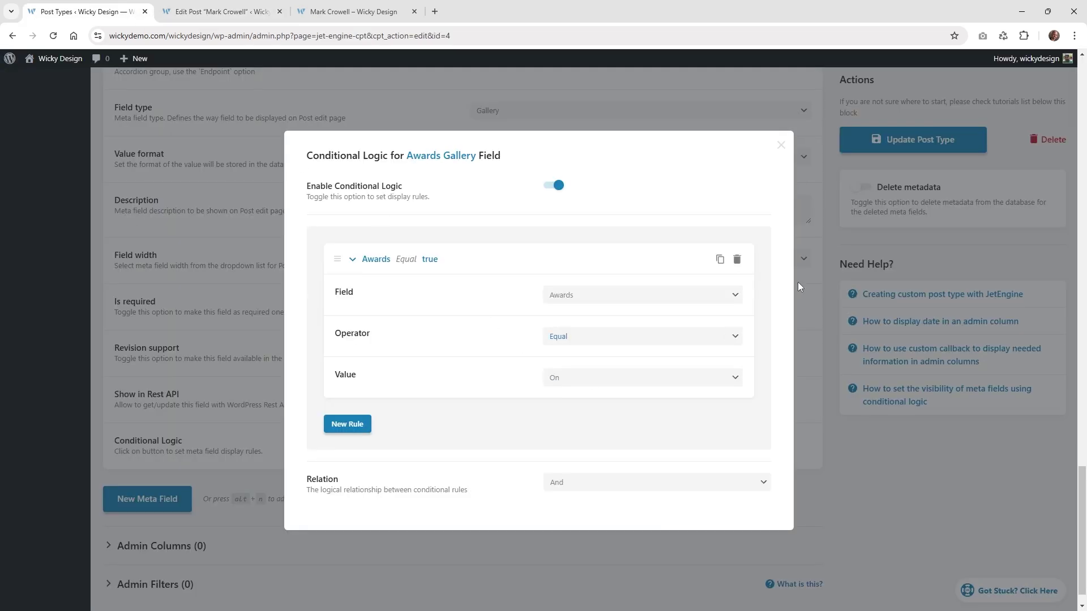
left_click(781, 145)
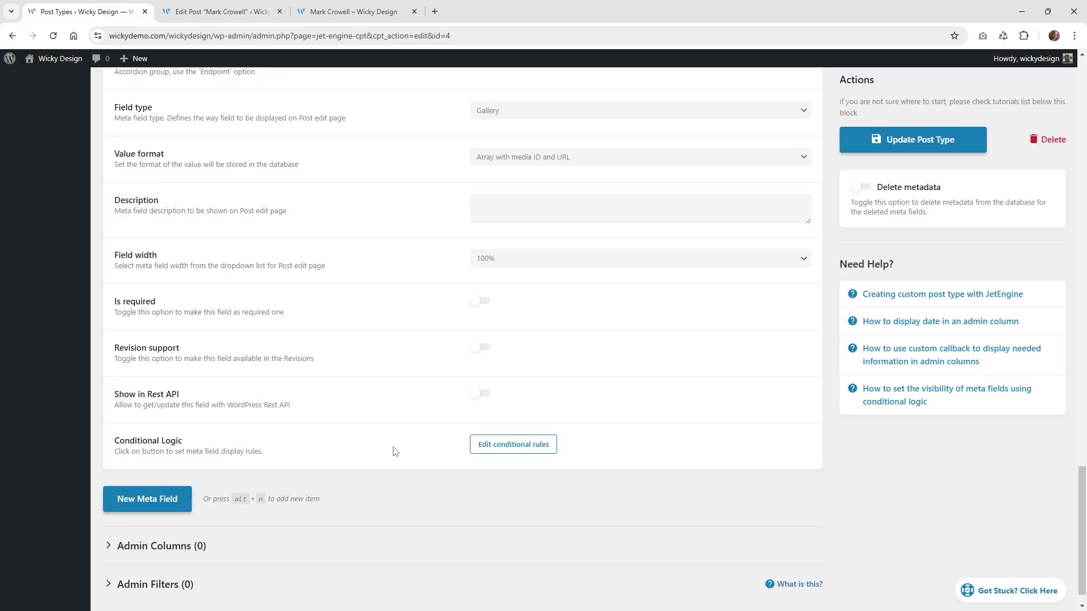
- Go to the Team posts list and open the web developer team member's post for editing
scroll(430, 439, "down", 1)
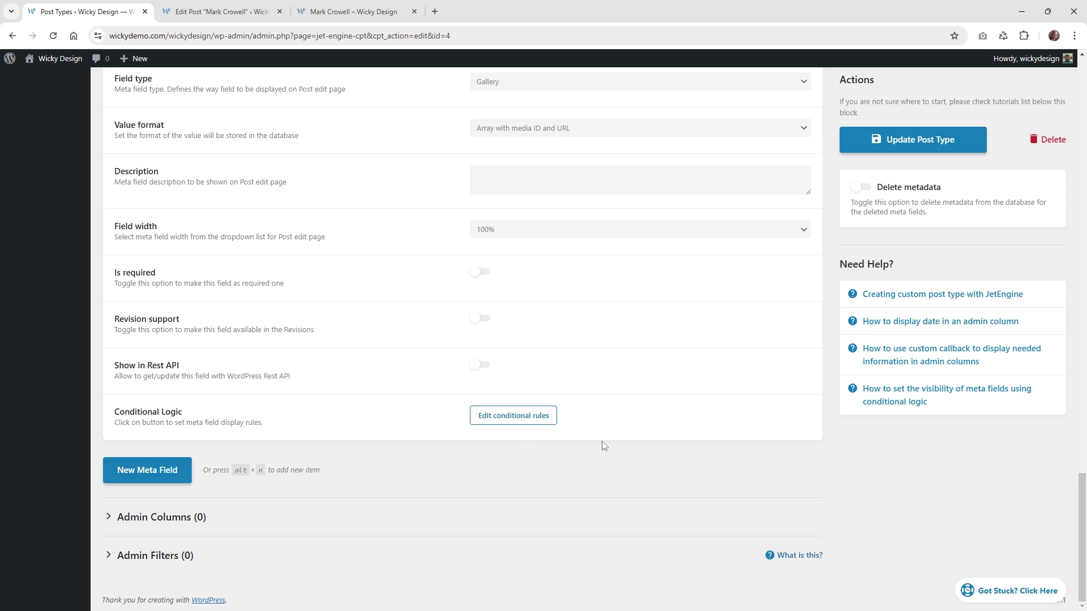
scroll(603, 445, "up", 2)
scroll(603, 446, "up", 20)
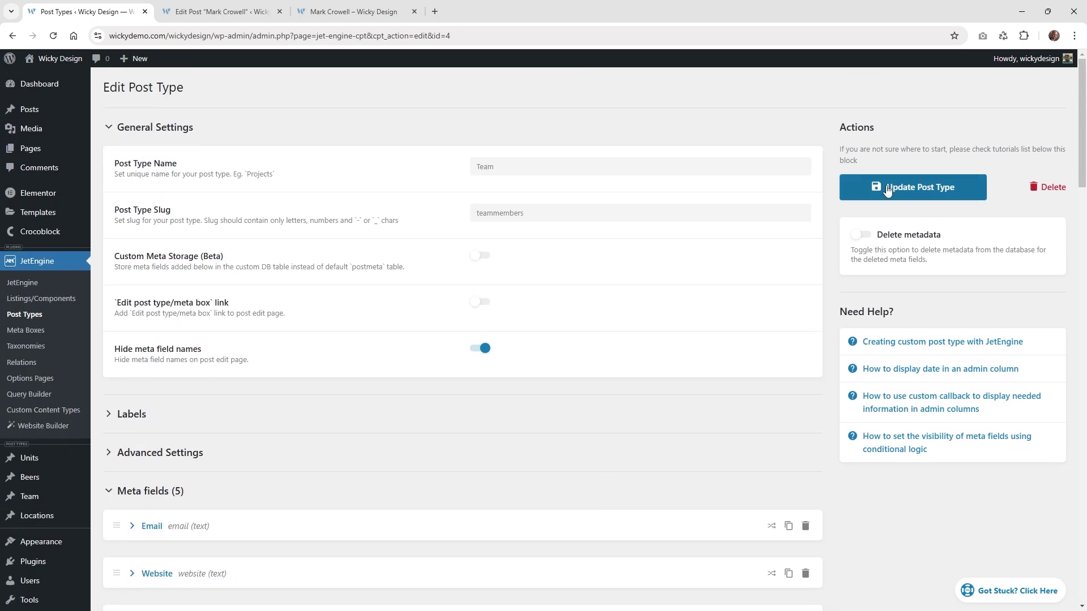
left_click(32, 496)
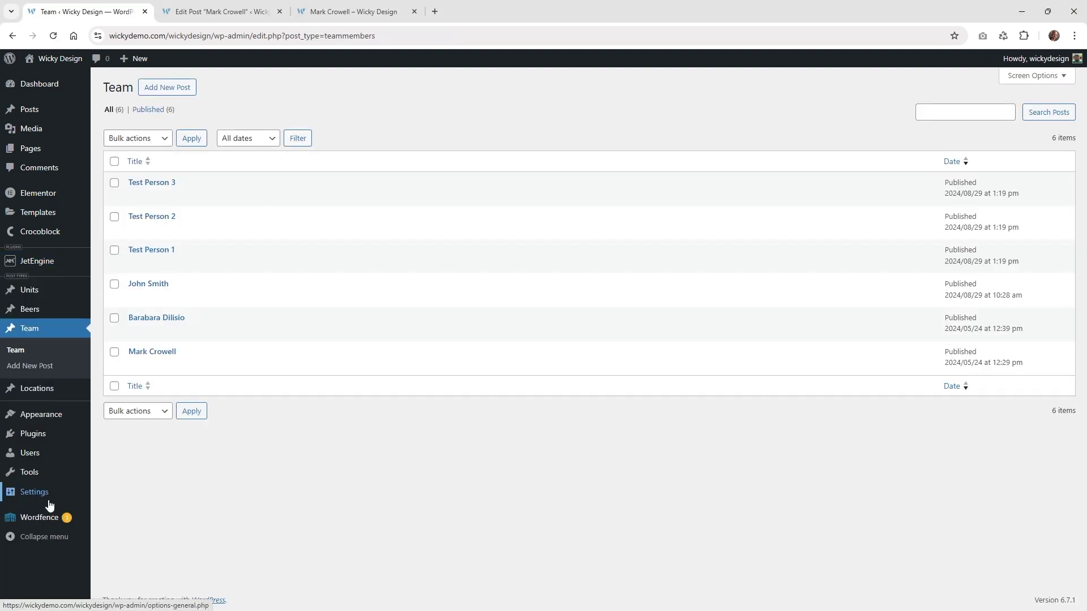
mouse_move(173, 203)
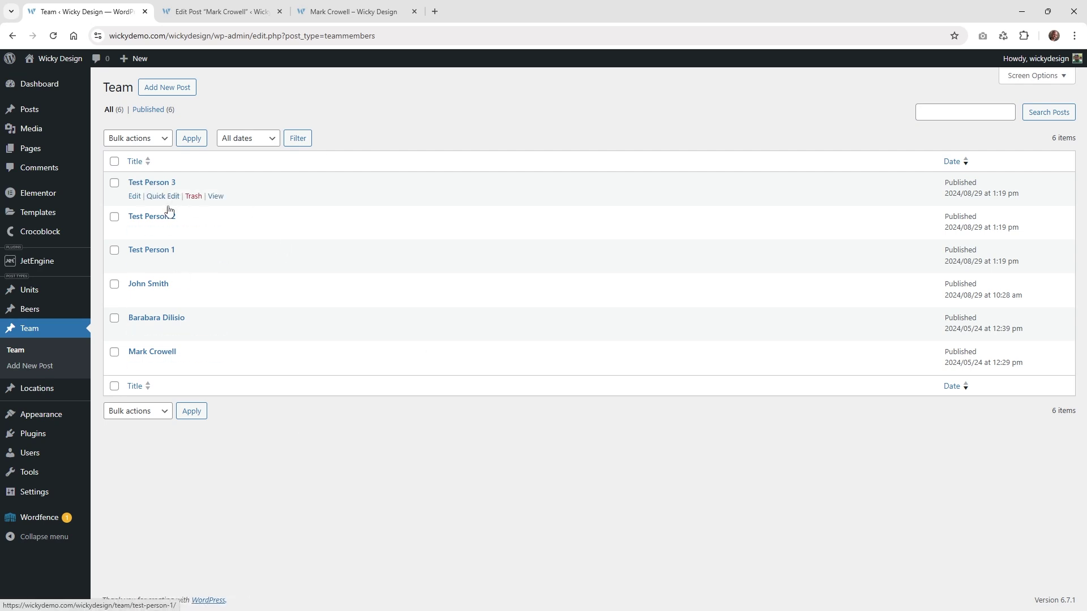
left_click(153, 354)
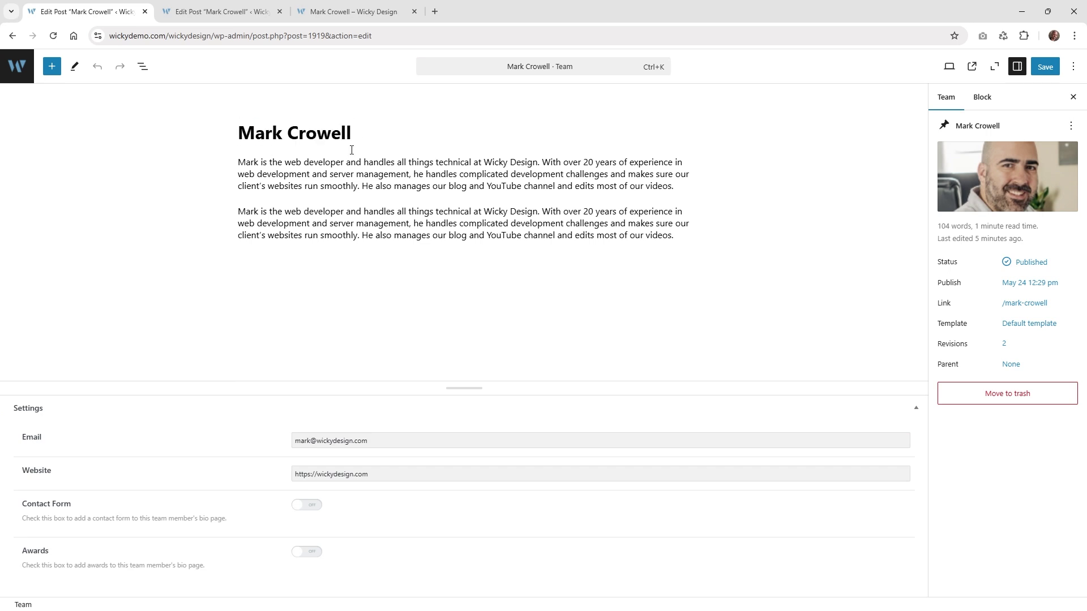
- Look over the two biography paragraphs in the team member's post
left_click(335, 177)
left_click(705, 249)
left_click(453, 184)
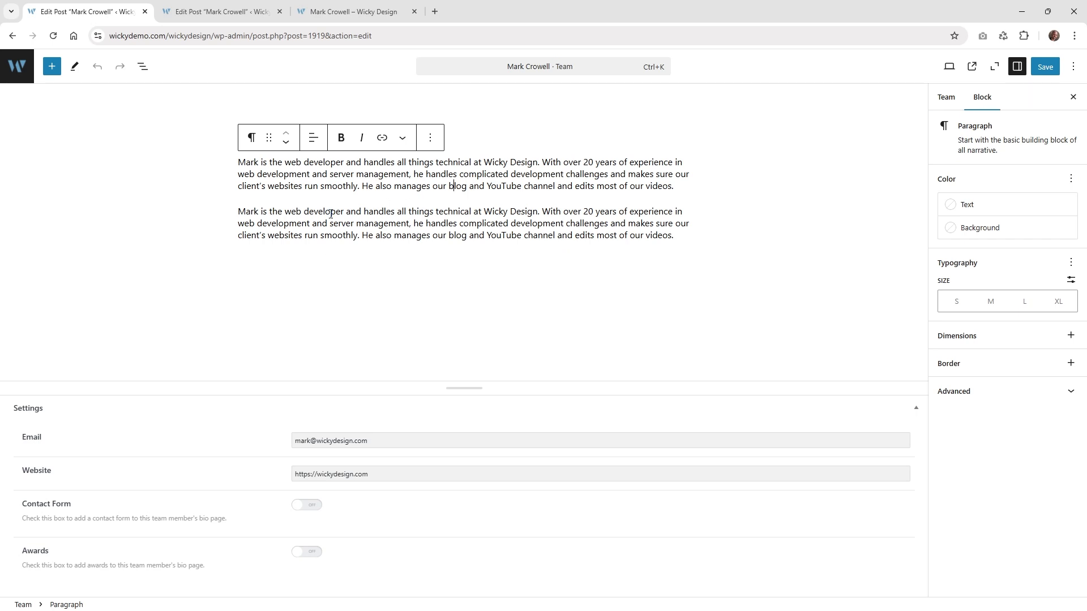
left_click(407, 236)
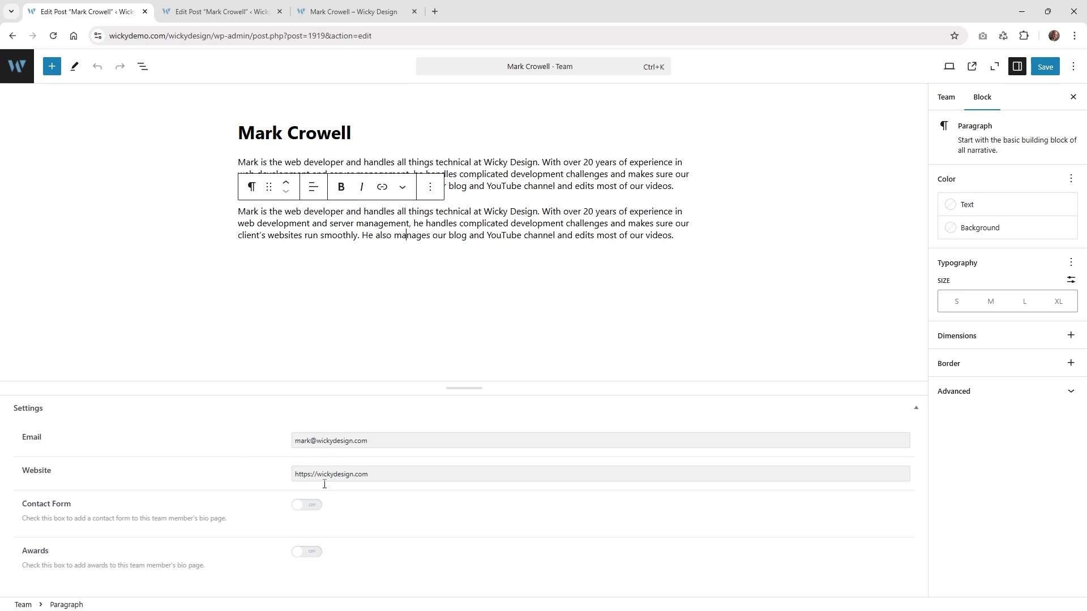
- Switch on Contact Form and Awards in the team member's post and show the Team post settings
left_click(306, 505)
left_click(306, 552)
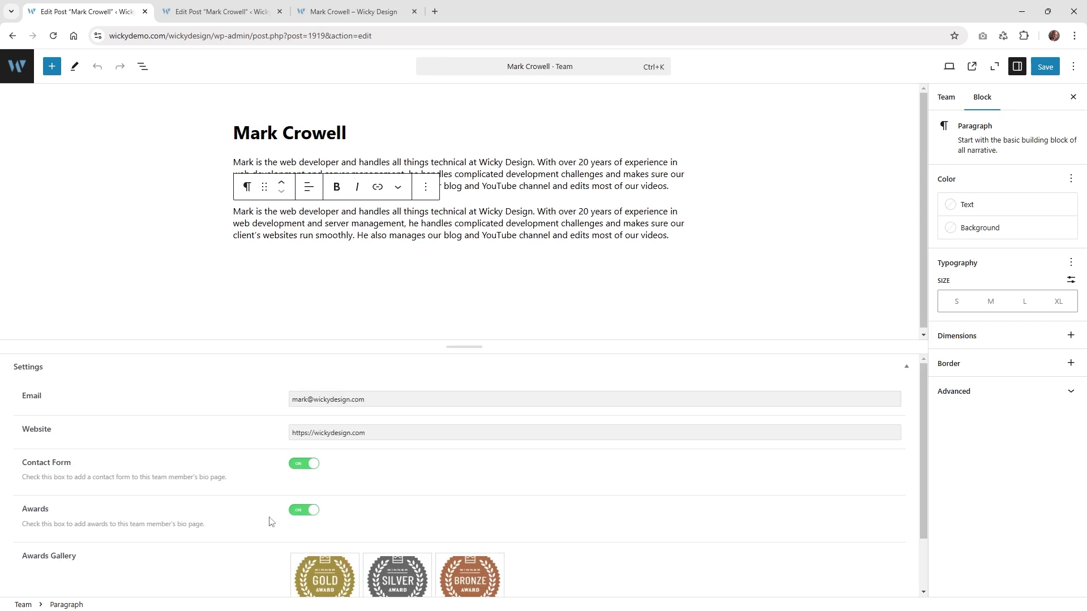
left_click(948, 107)
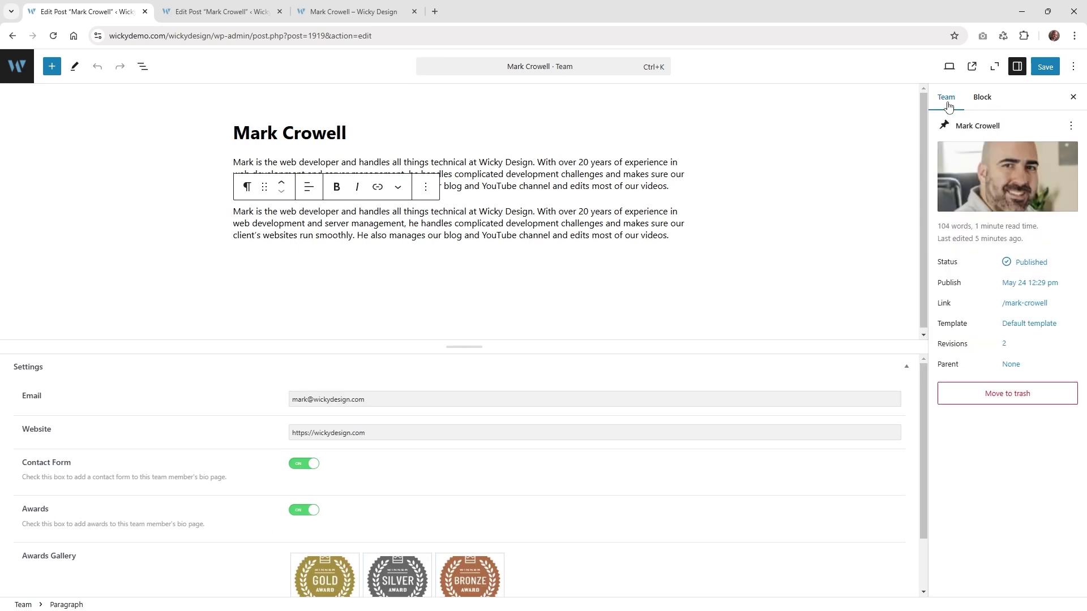
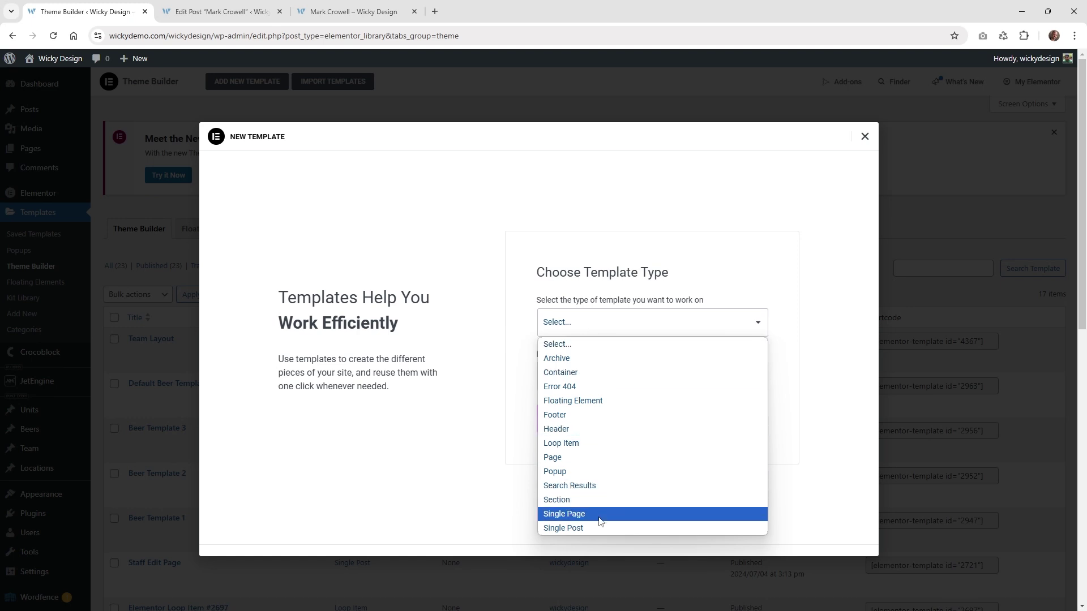
left_click(602, 516)
left_click(622, 383)
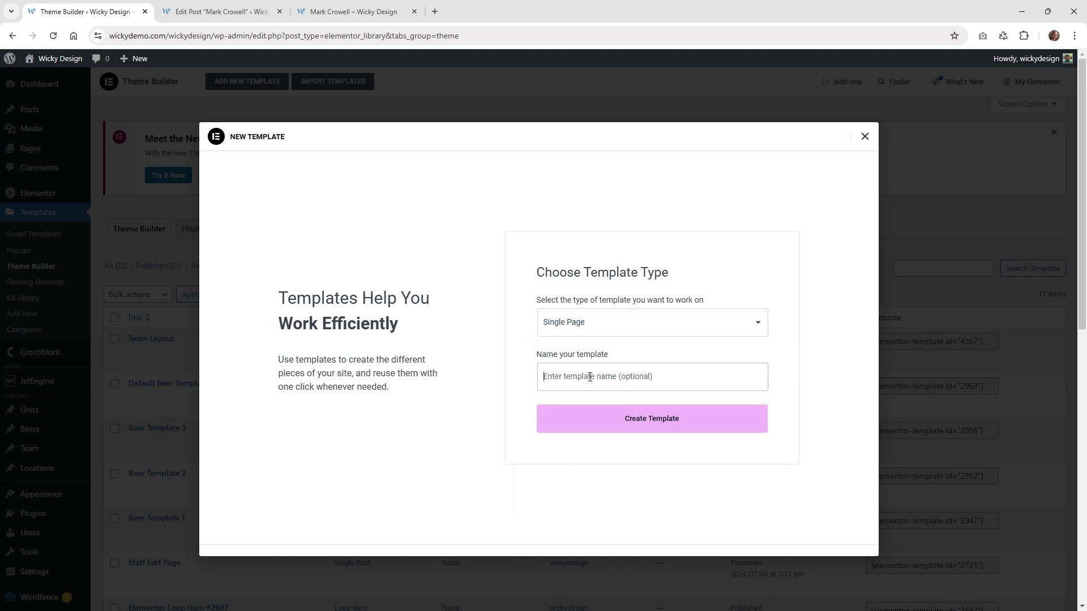
left_click(865, 137)
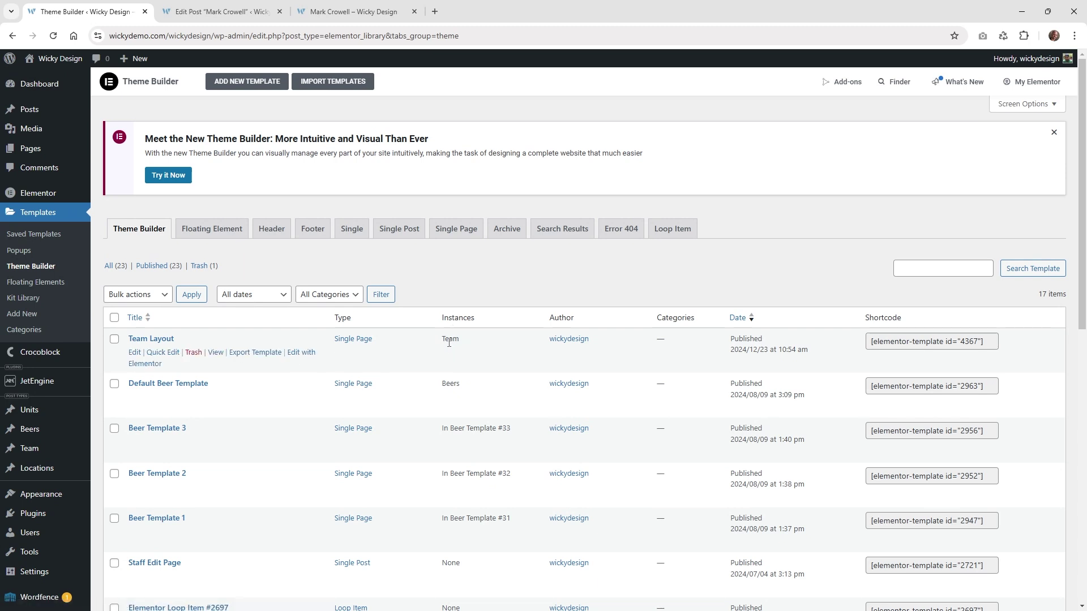
- Check the Team Layout template's instance in the template list and open it for editing with Elementor in a new tab
left_click_drag(456, 341, 458, 339)
left_click(468, 344)
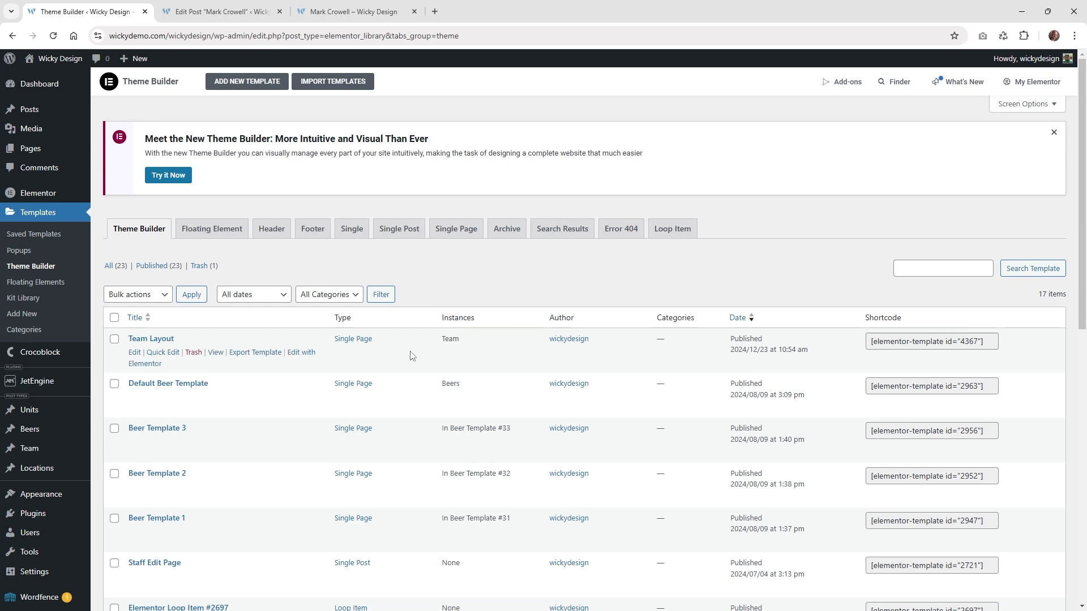
right_click(298, 353)
left_click(323, 363)
left_click(215, 11)
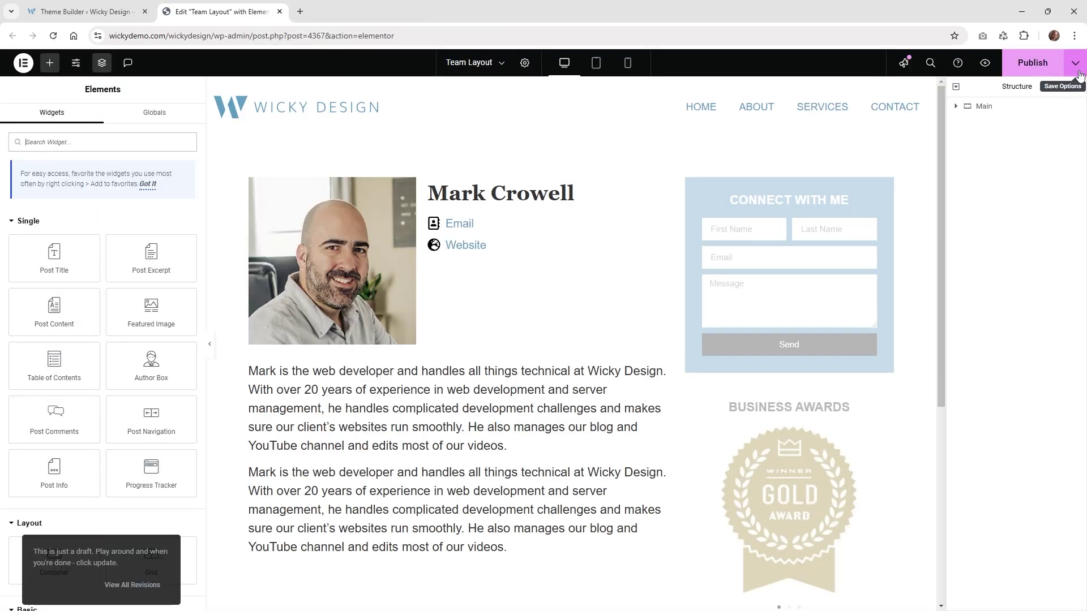
- Review the Team Layout template's display conditions and the Team option in the post type choices, closing without saving
left_click(1079, 74)
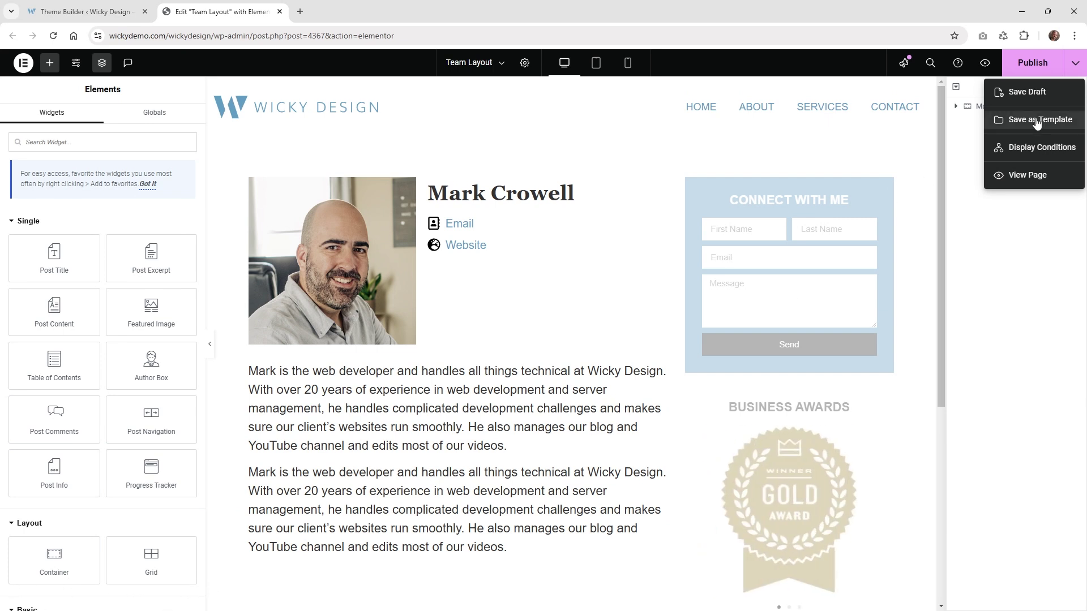
left_click(1040, 151)
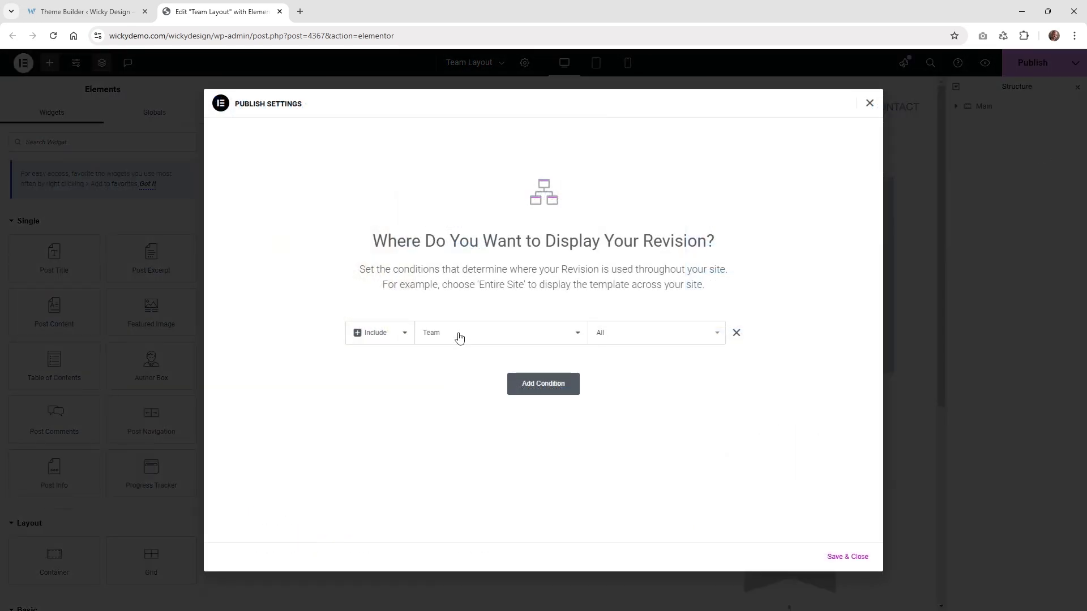
left_click(458, 337)
scroll(507, 268, "down", 2)
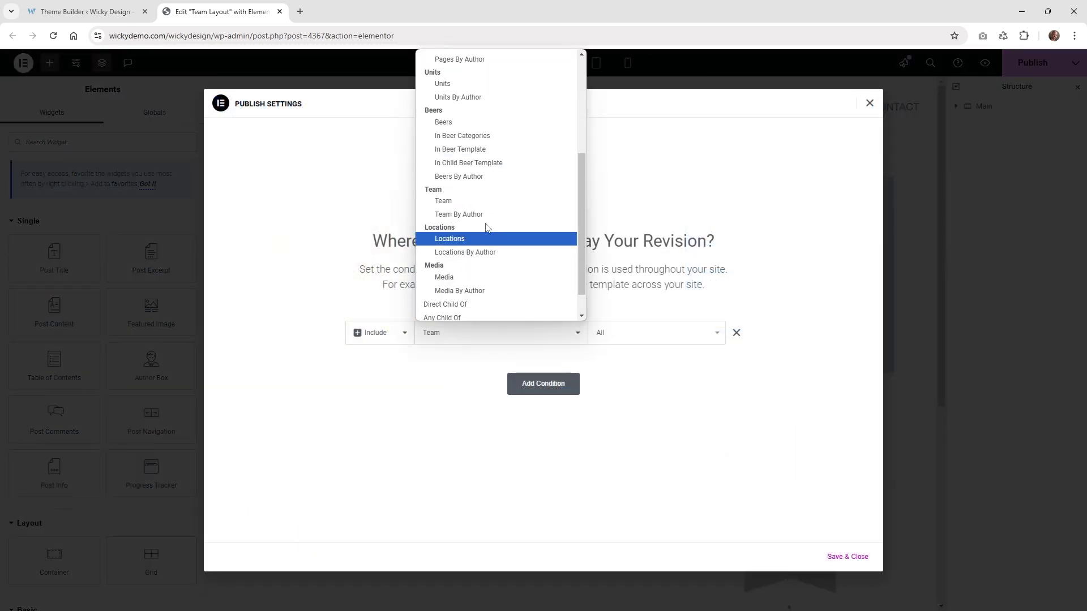
left_click(460, 205)
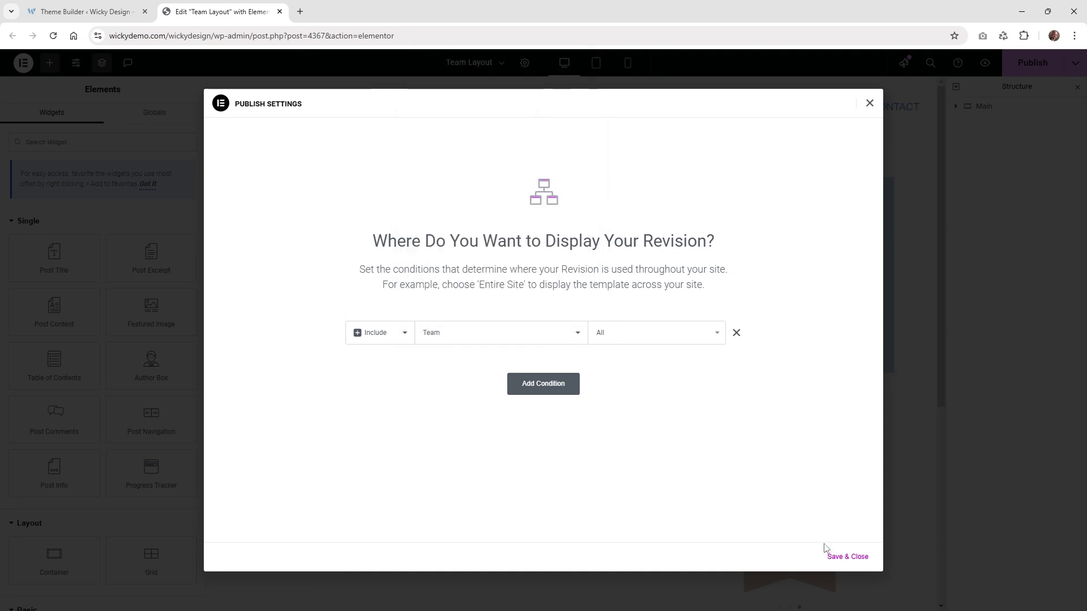
left_click(870, 104)
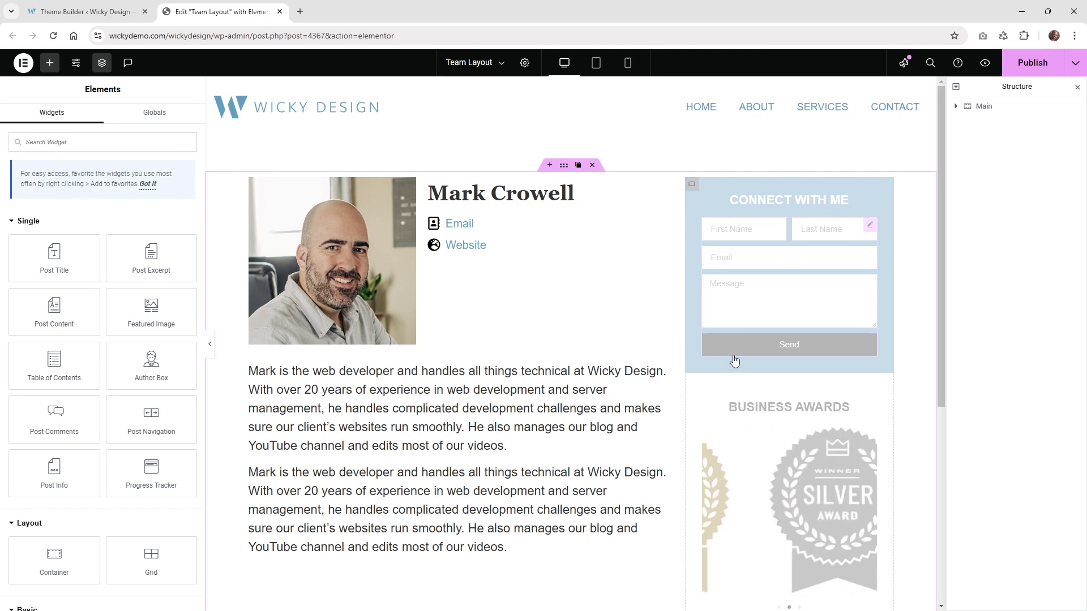
- Expand the Main and Right containers in the template's structure and select the Left container
left_click(956, 107)
left_click(957, 107)
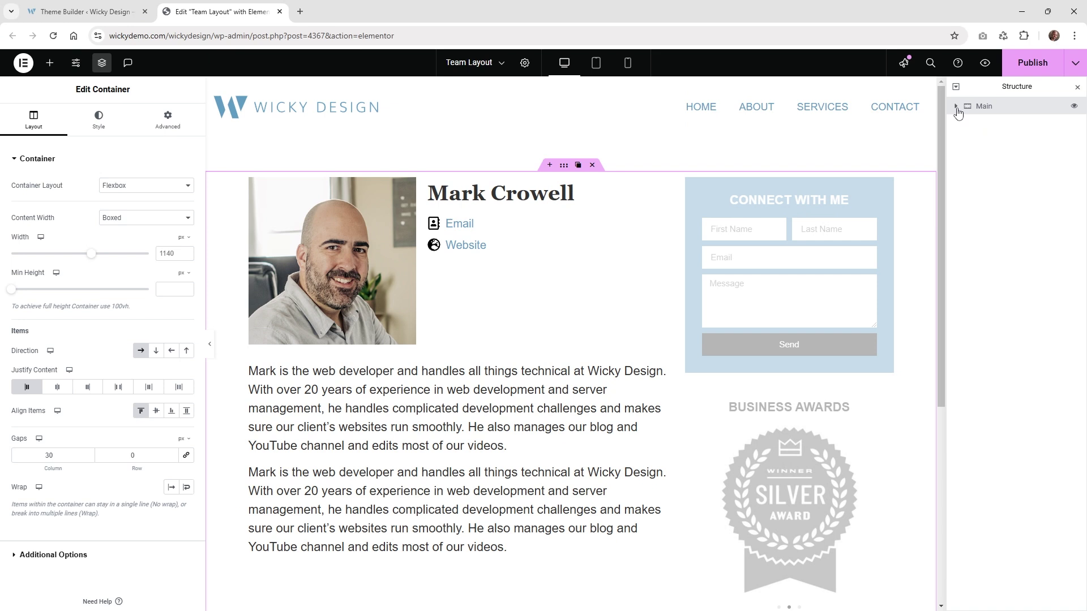
left_click(956, 107)
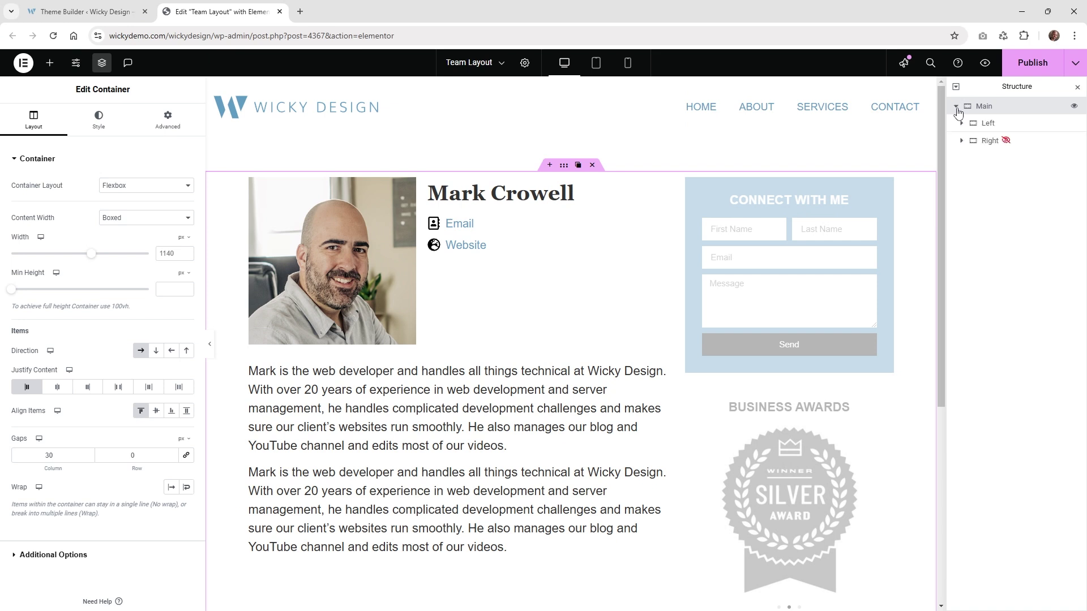
left_click(963, 141)
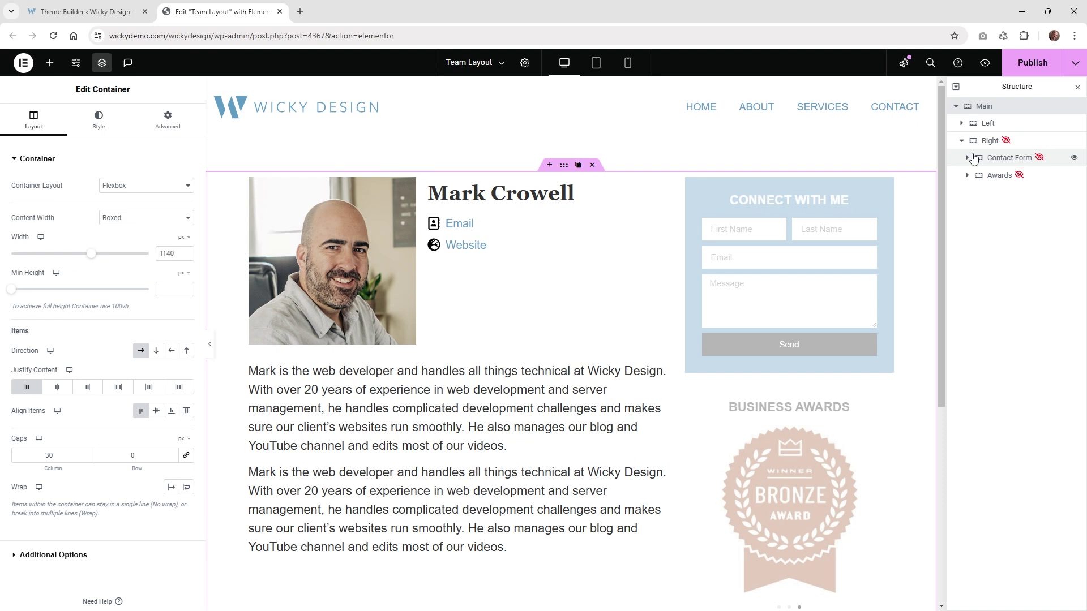
left_click(991, 127)
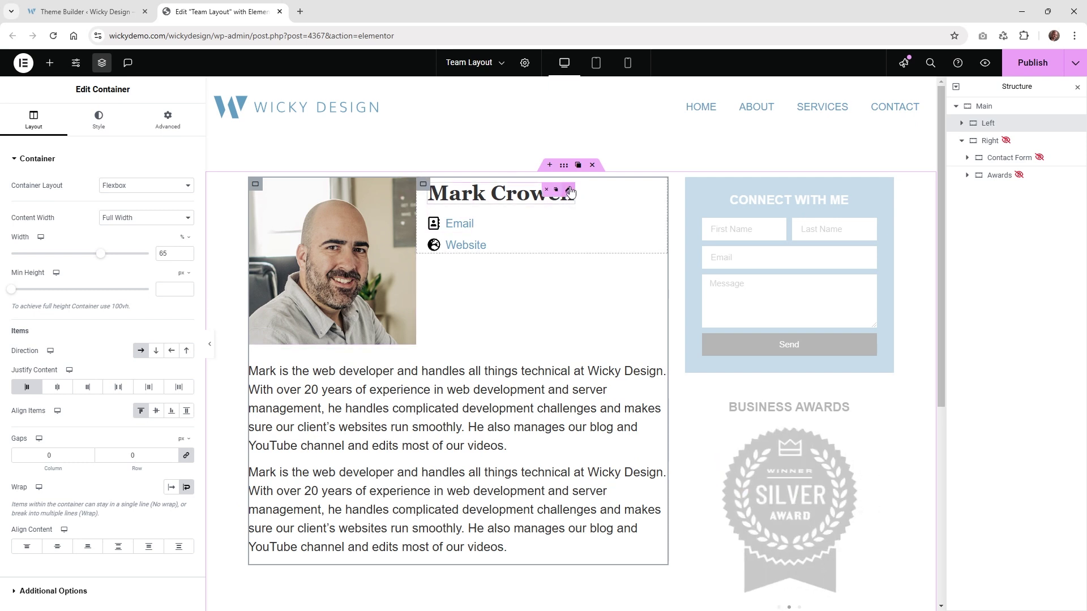
- Inspect the post title and the Email dynamic link below it, including the link's available Team meta field sources
left_click(569, 193)
left_click(467, 213)
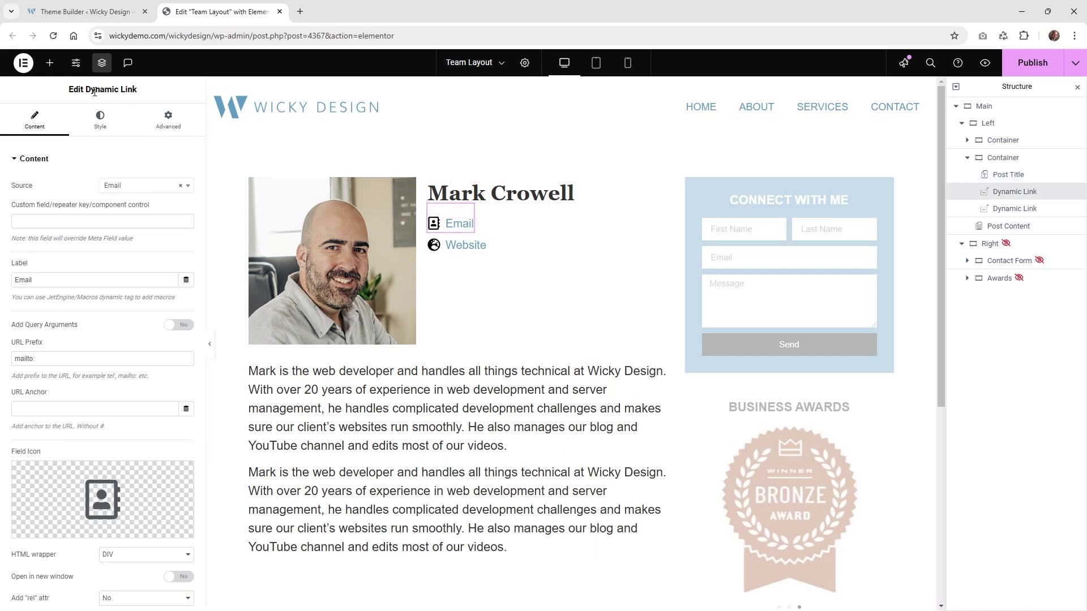
left_click(126, 186)
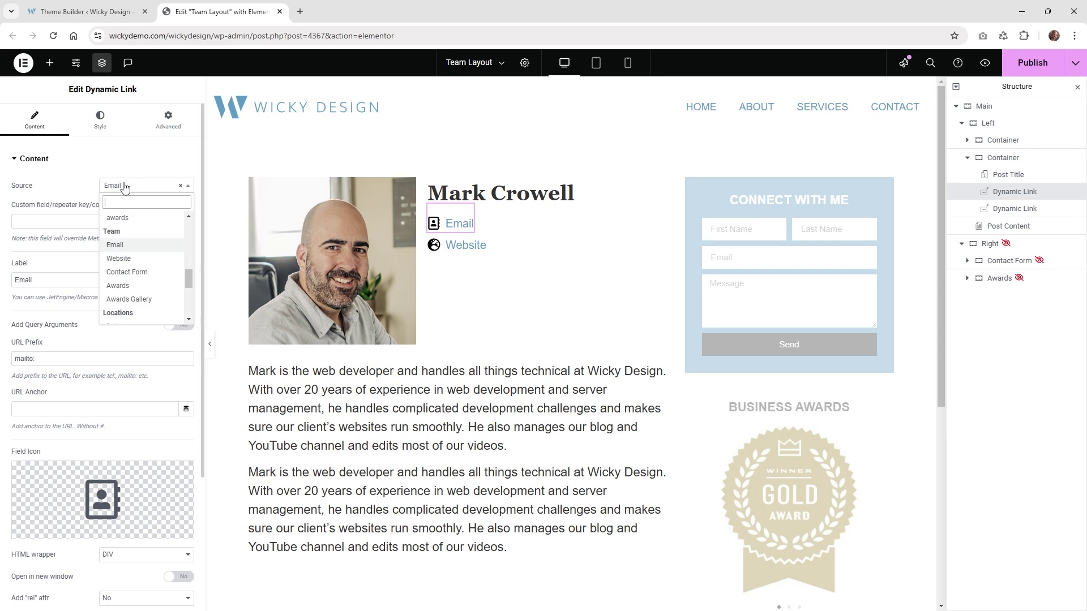
left_click(18, 174)
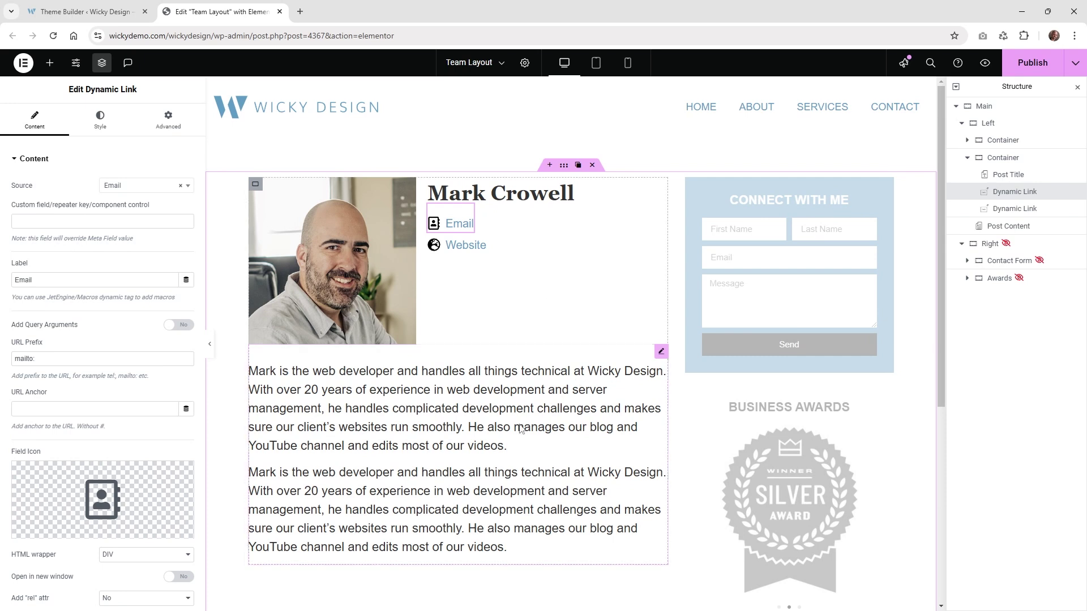
- Inspect the Website dynamic link's settings and open the Right container's Dynamic Visibility settings
left_click(463, 242)
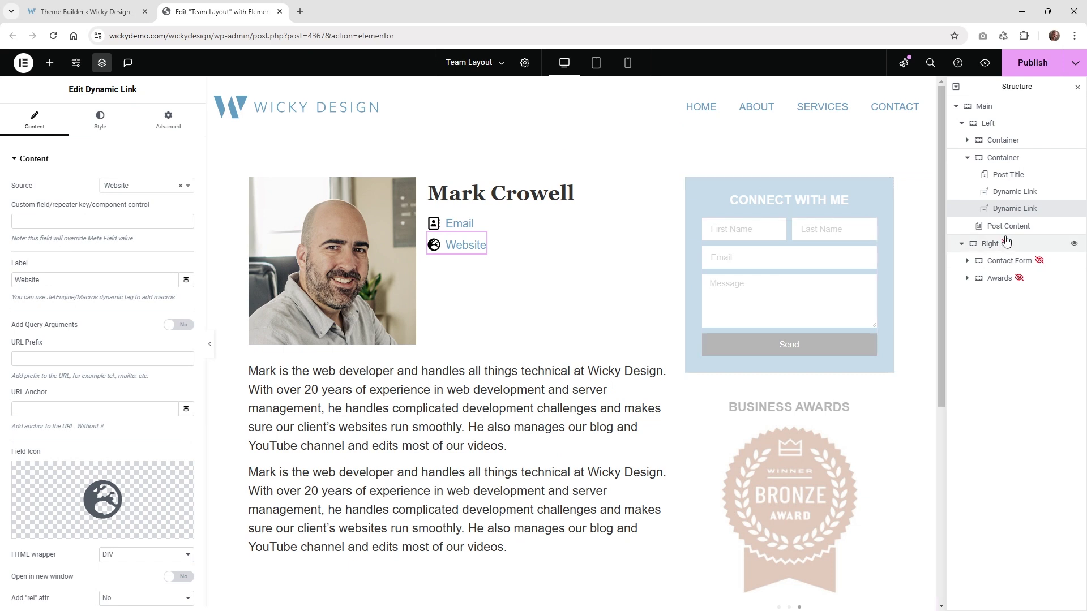
left_click(1025, 245)
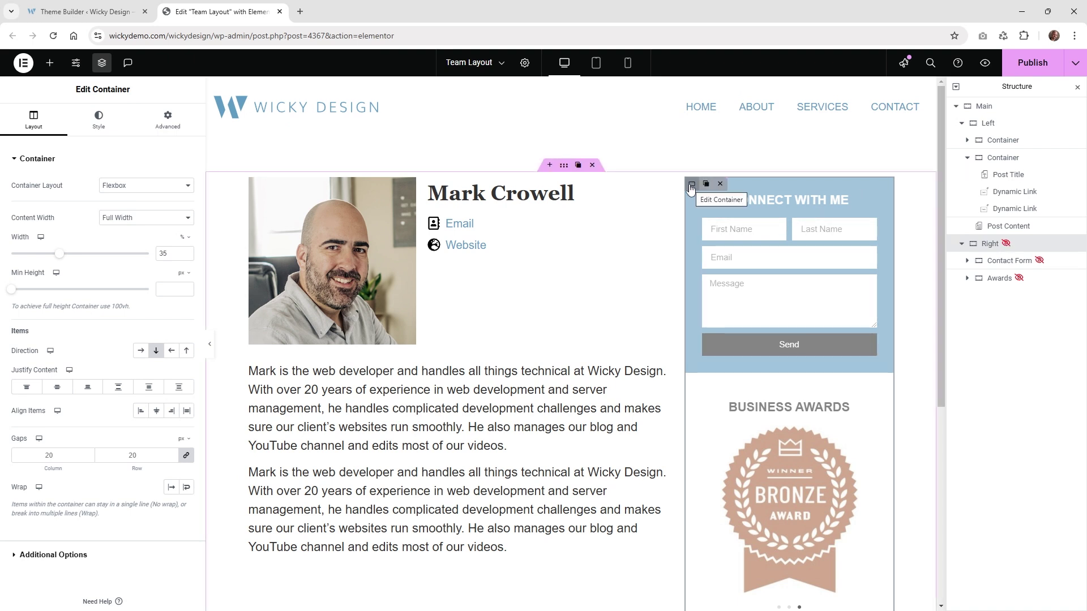
left_click(166, 126)
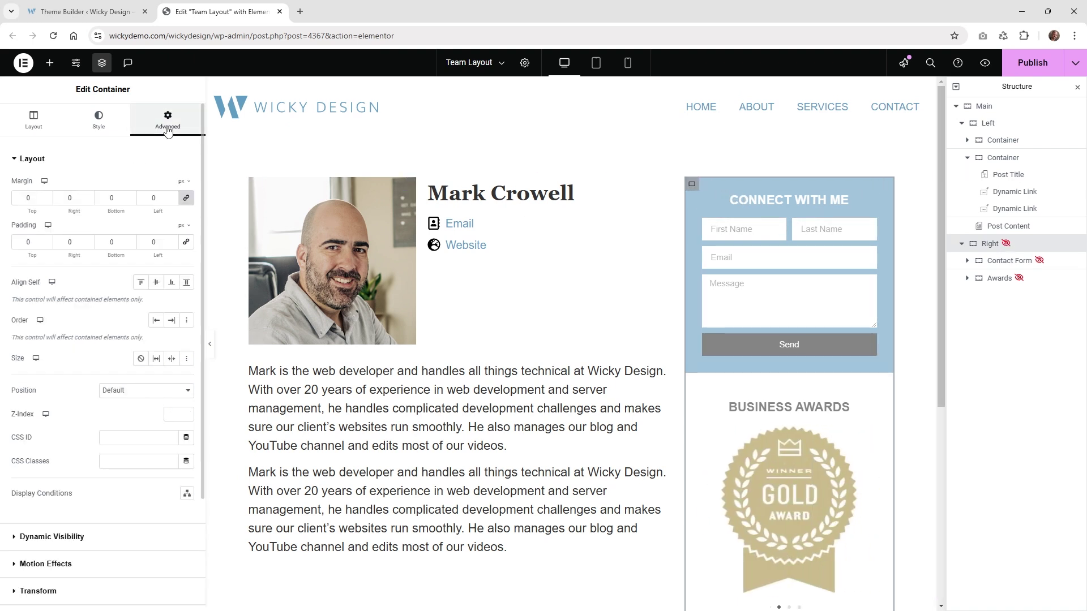
left_click(93, 162)
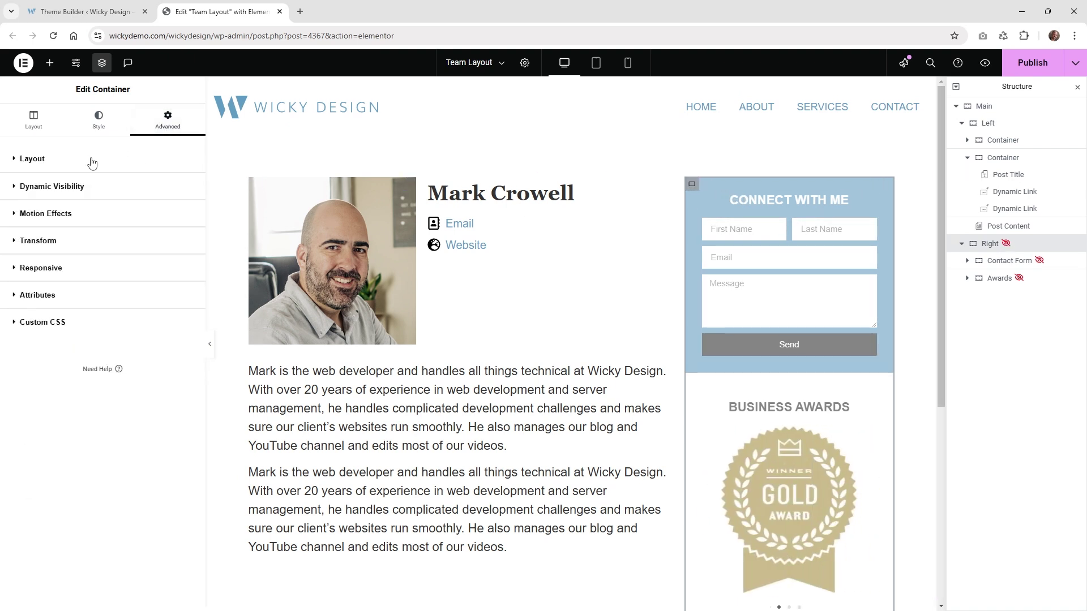
left_click(60, 188)
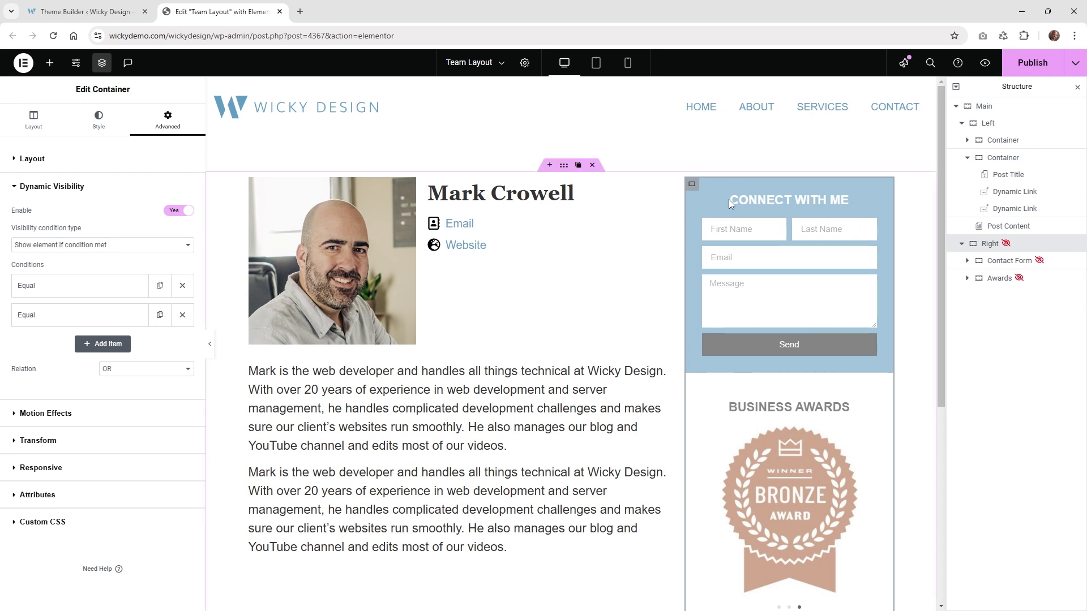
- Look at the Contact Form and Awards containers, then return to the Right container's Dynamic Visibility settings and check its visibility condition type
mouse_move(1018, 285)
left_click(1009, 261)
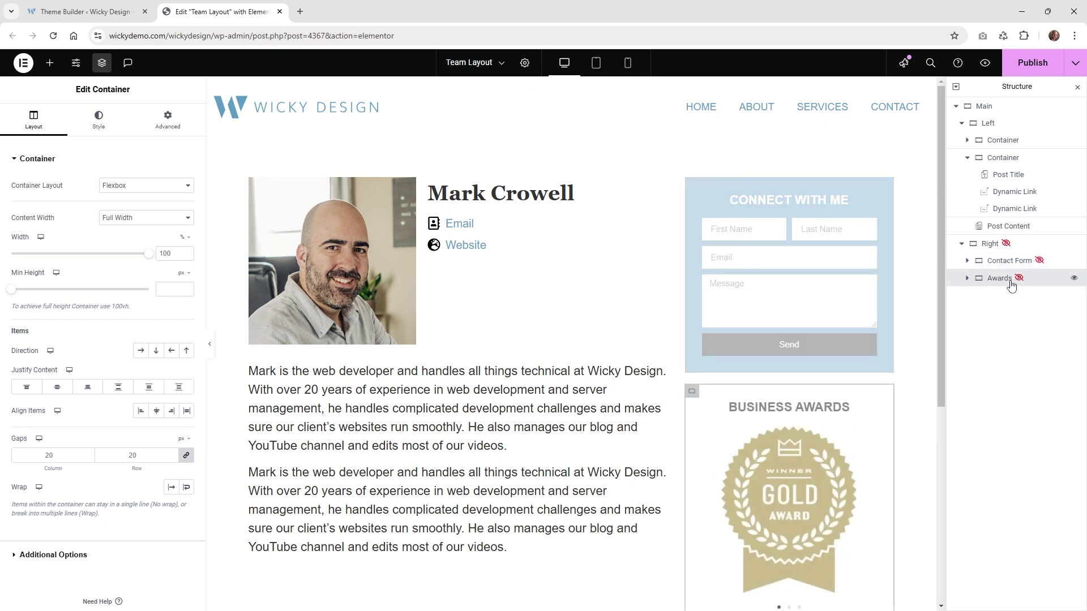
left_click(997, 249)
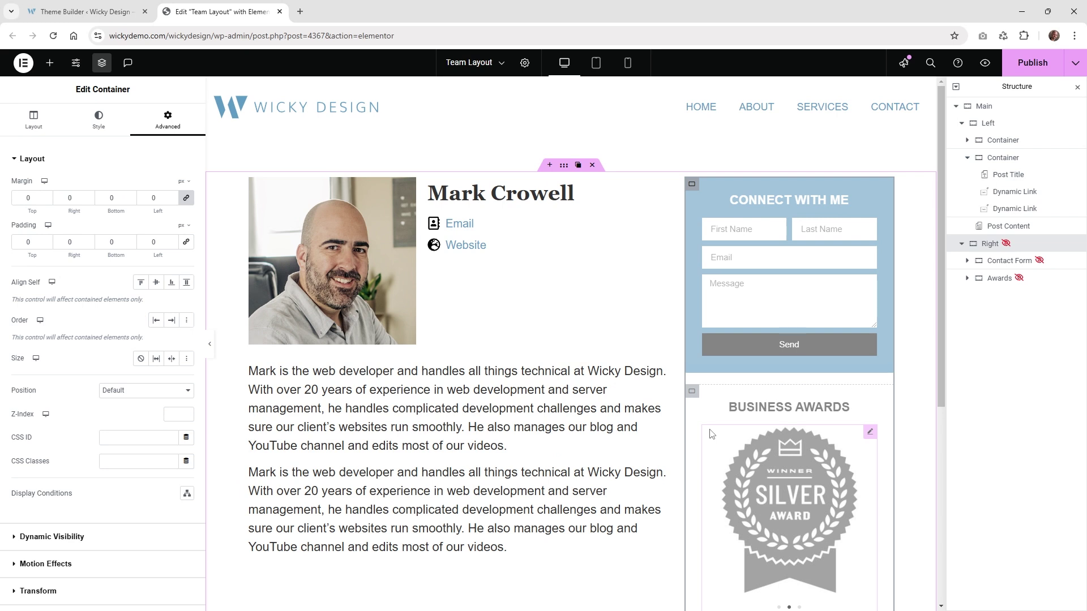
left_click(70, 160)
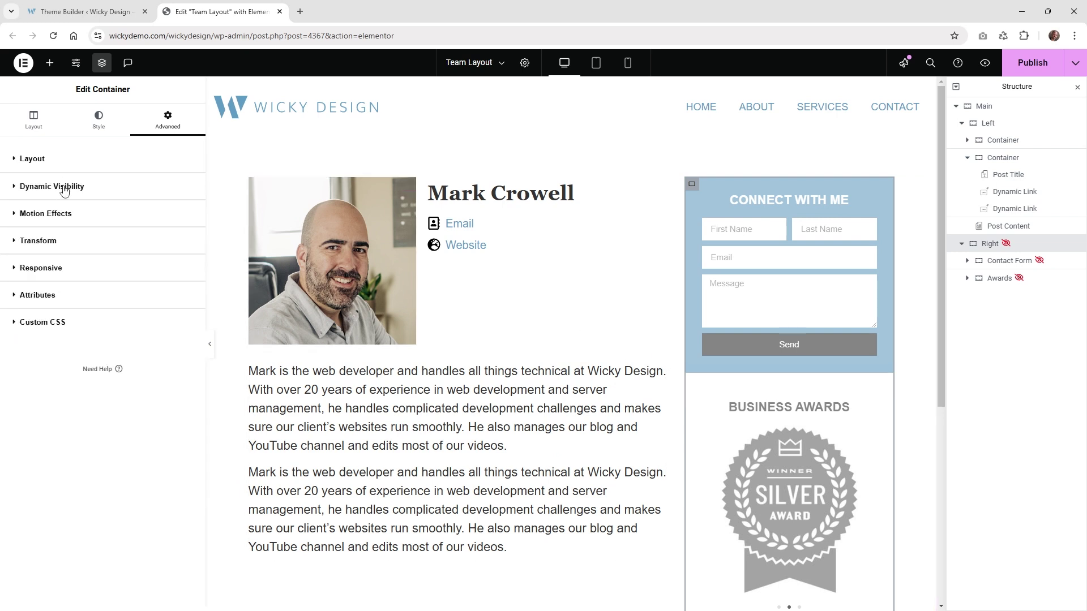
left_click(64, 189)
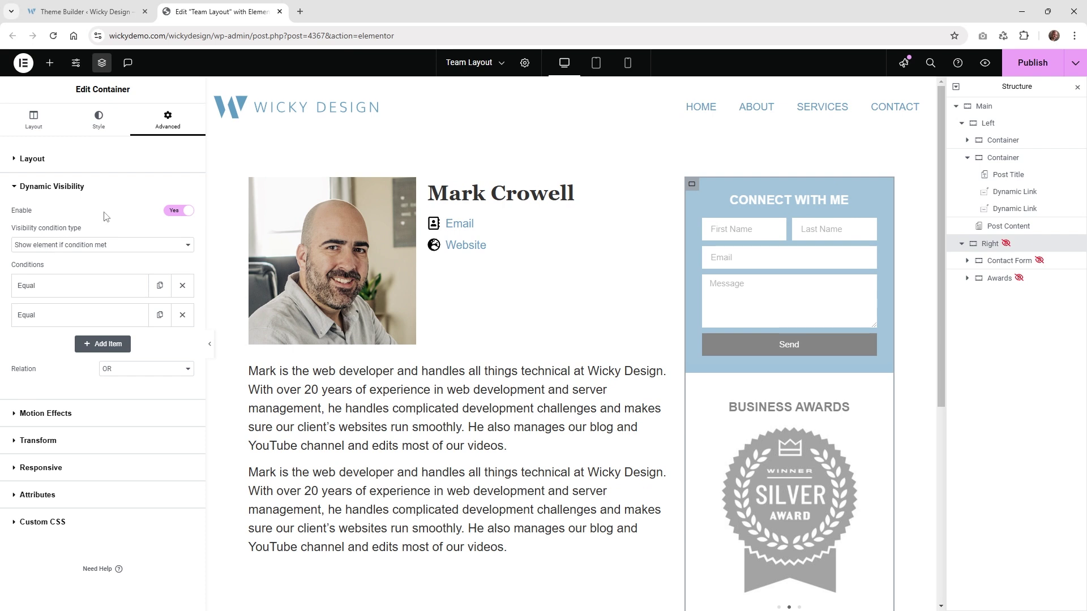
left_click(77, 251)
left_click(77, 245)
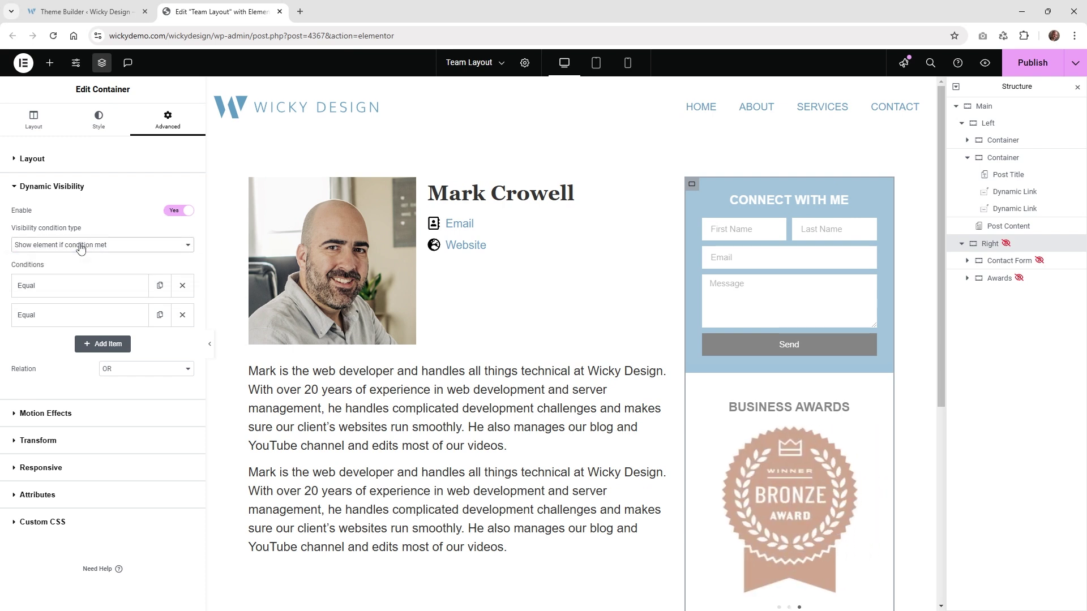
- In the Right container's first Equal condition, reassign the field to the JetEngine Custom Field using the Team Contact Form field, compared against true
left_click(73, 287)
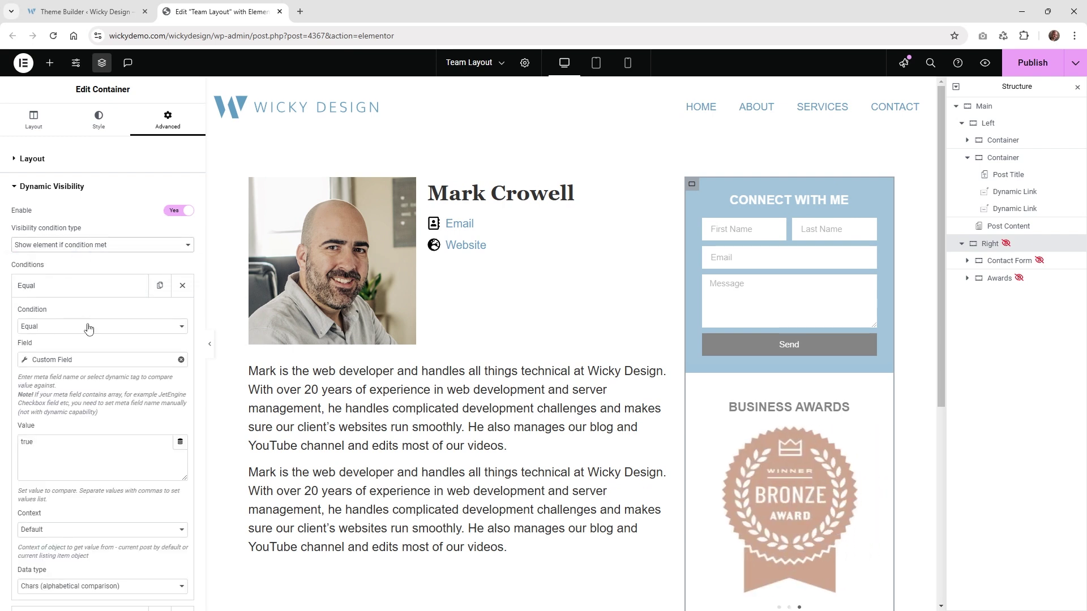
scroll(88, 324, "down", 1)
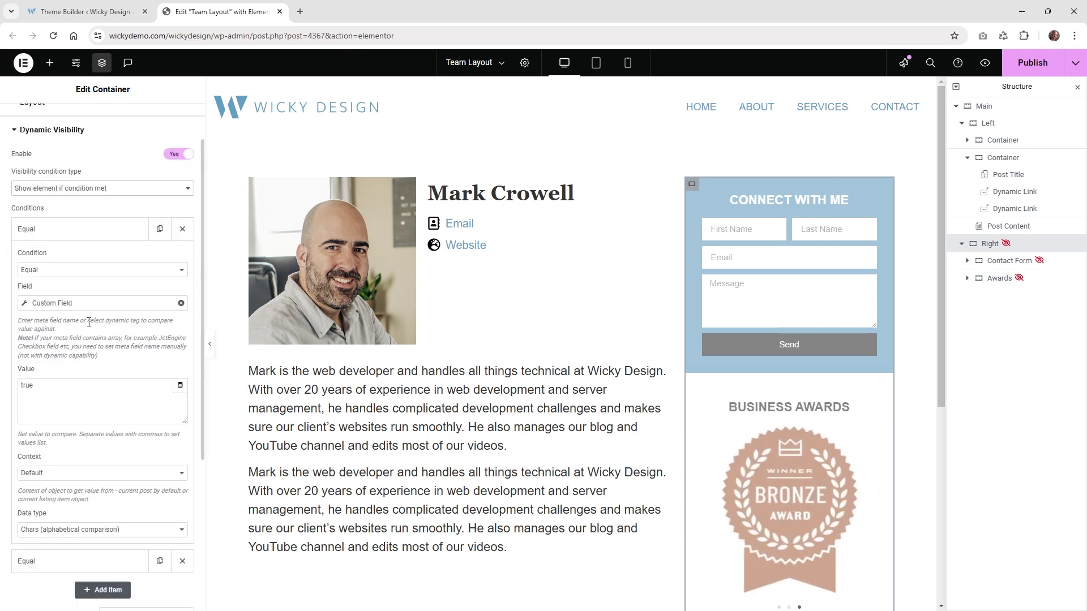
left_click(181, 304)
left_click(180, 304)
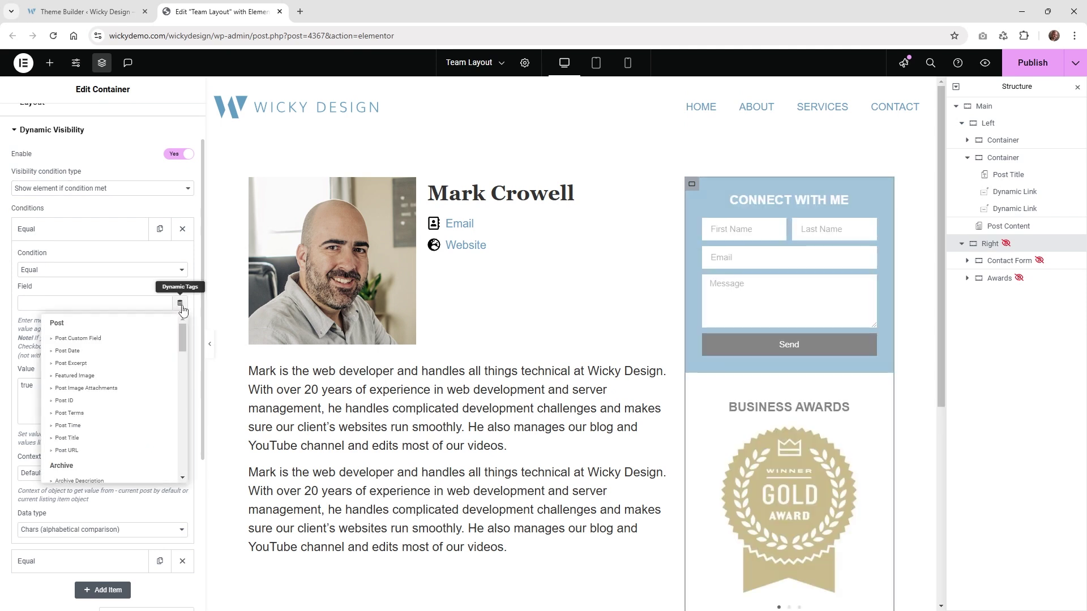
left_click_drag(182, 327, 179, 420)
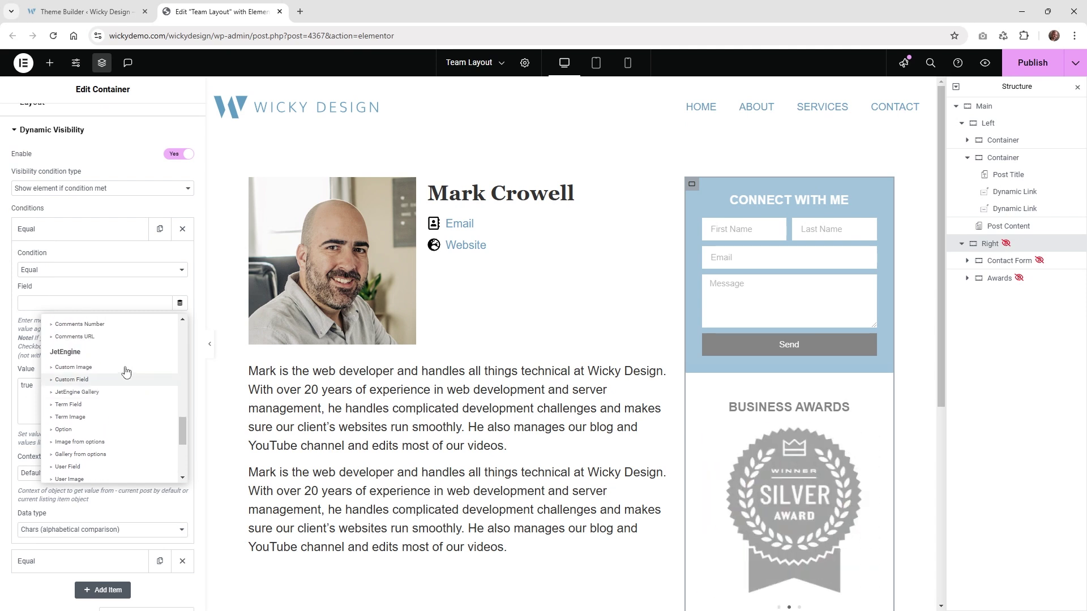
left_click(98, 381)
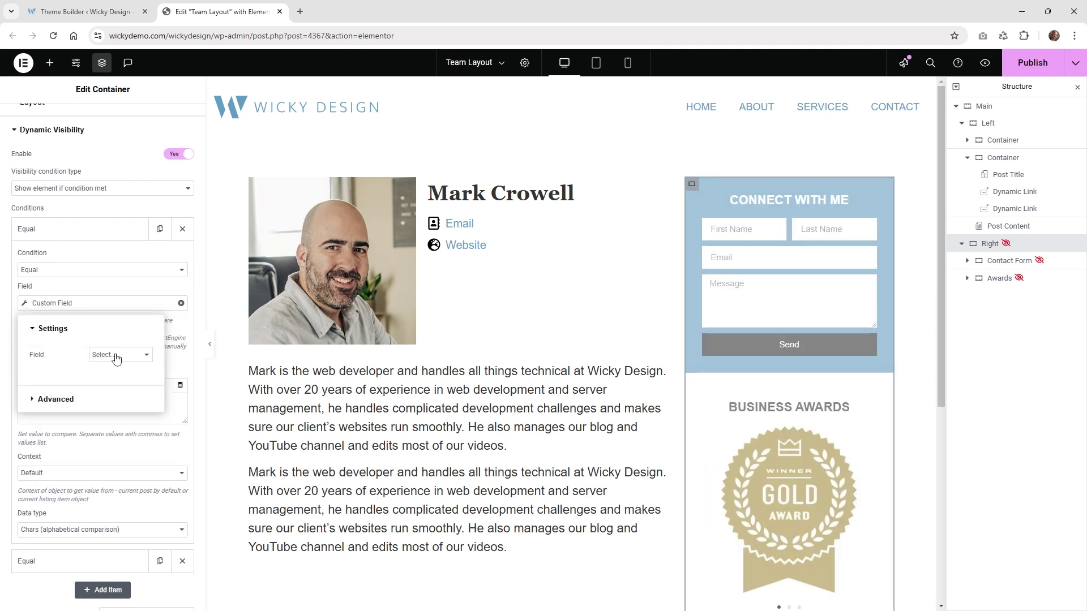
left_click(116, 355)
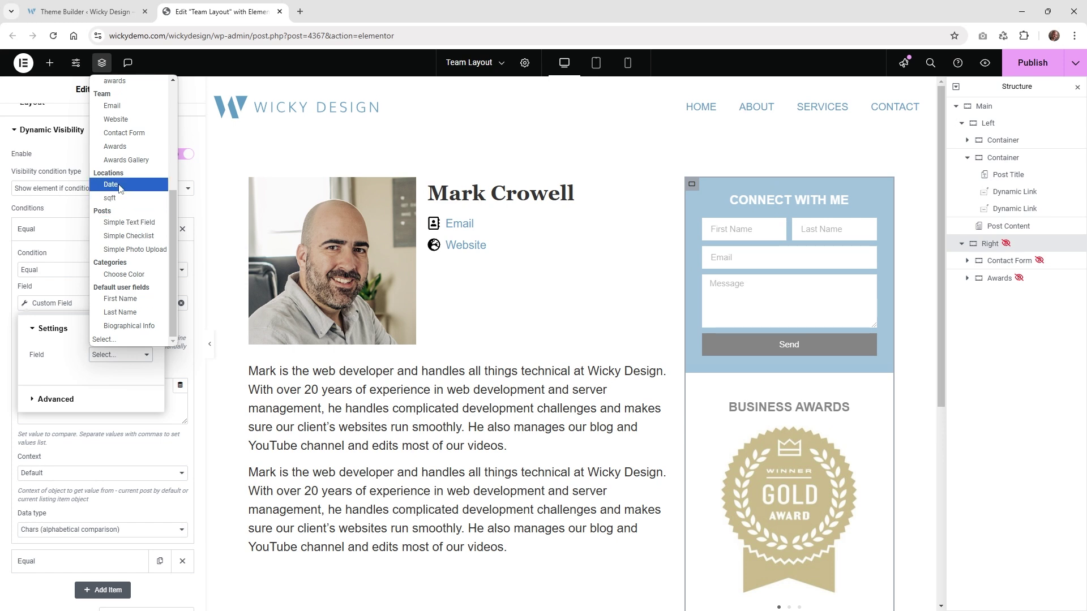
left_click(135, 139)
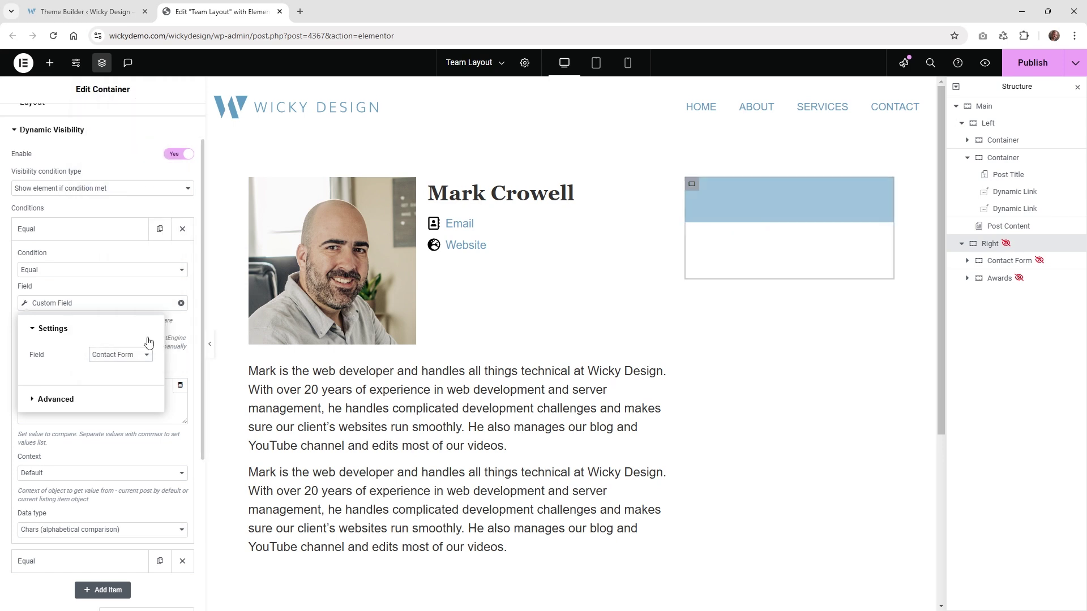
left_click(6, 362)
left_click(69, 389)
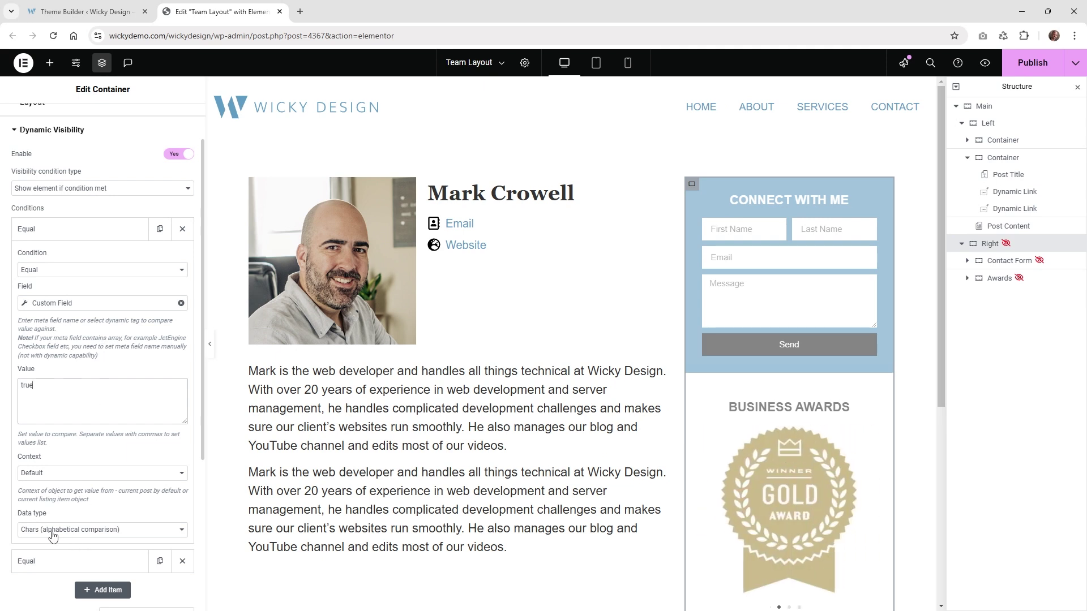
- Check the data type choices of the first condition without changing them and collapse the condition
left_click(29, 531)
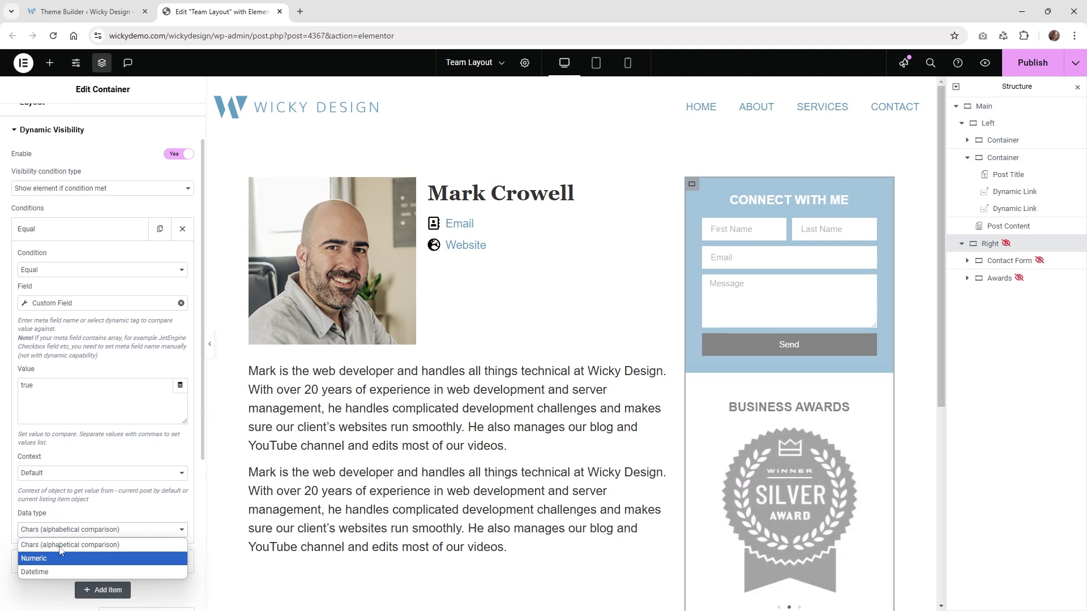
left_click(77, 508)
left_click(73, 232)
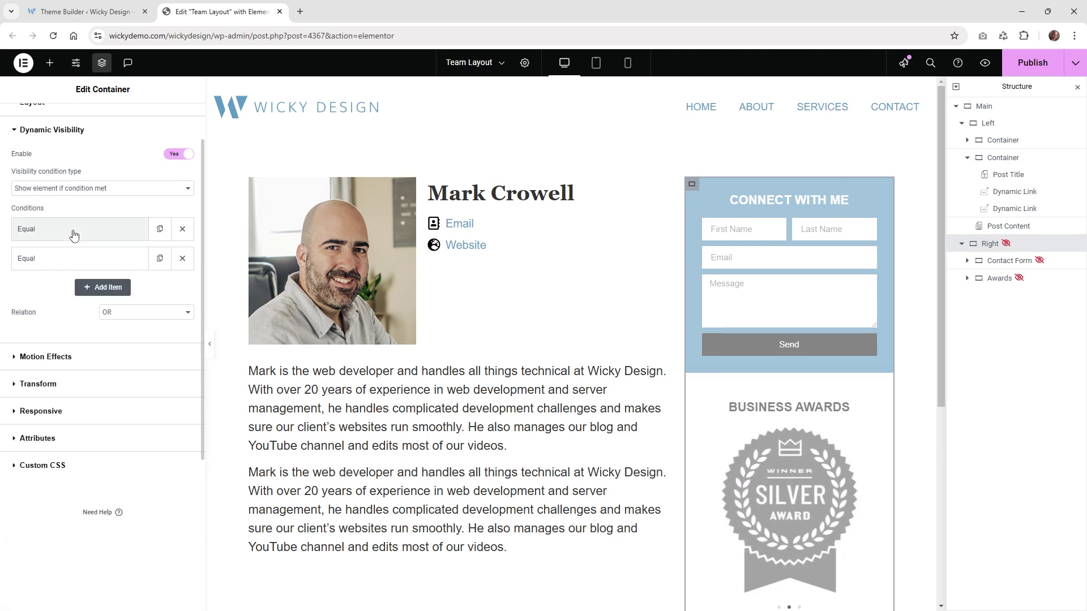
- Review the second Equal condition's custom field choices and comparison value, and the conditions' relation choices, leaving OR selected
left_click(73, 266)
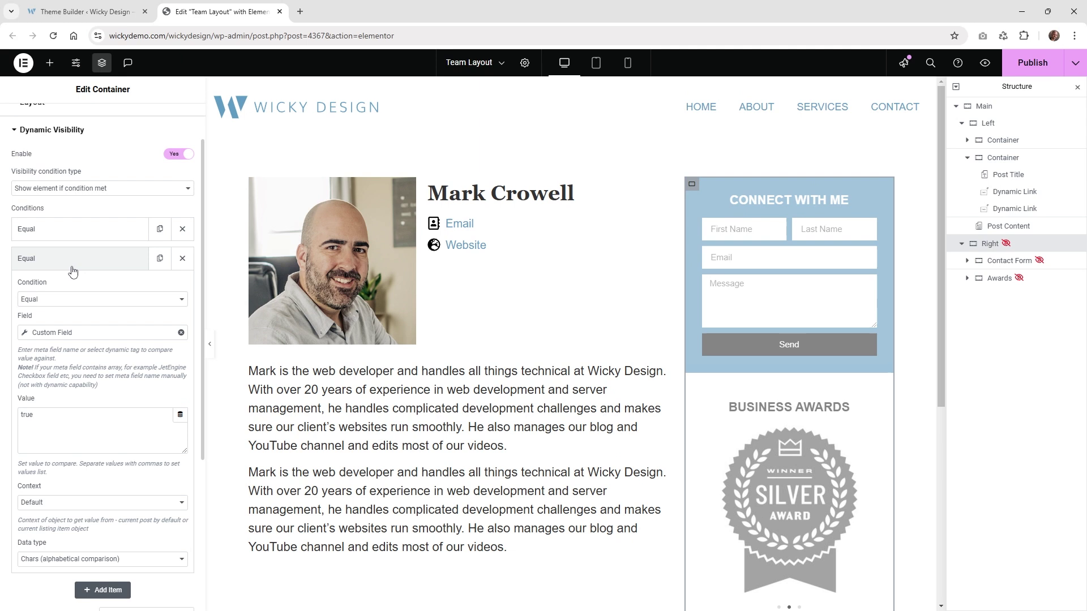
left_click(80, 334)
left_click(117, 385)
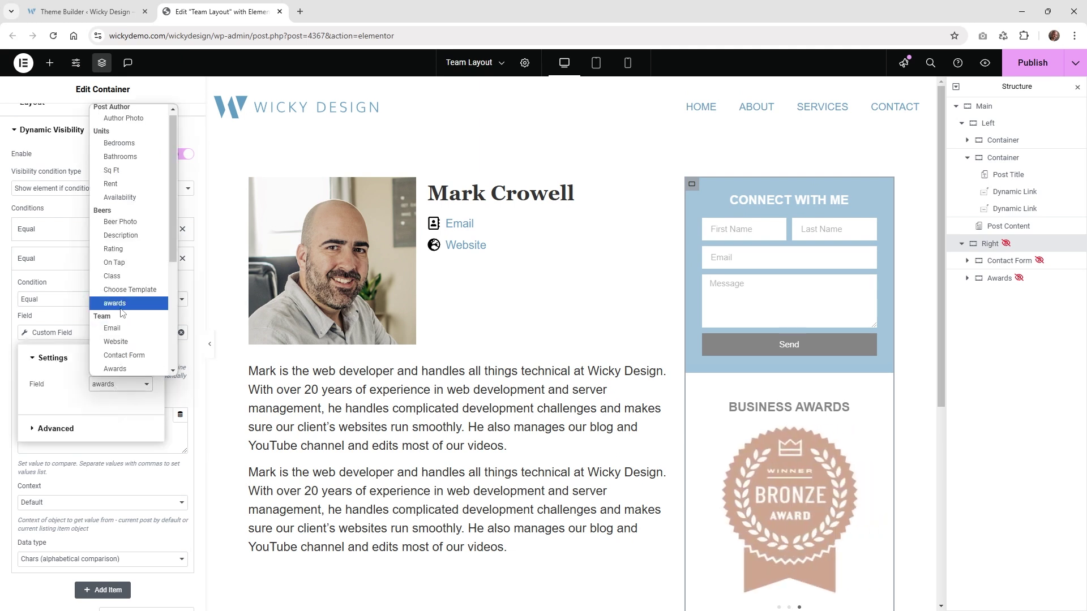
left_click(7, 392)
left_click(57, 417)
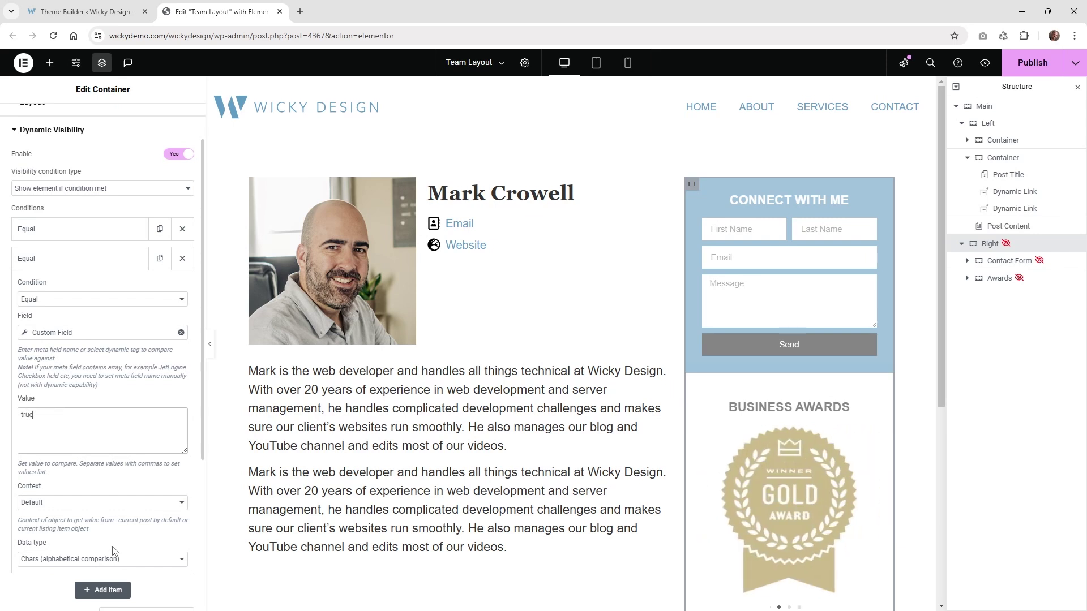
left_click(68, 263)
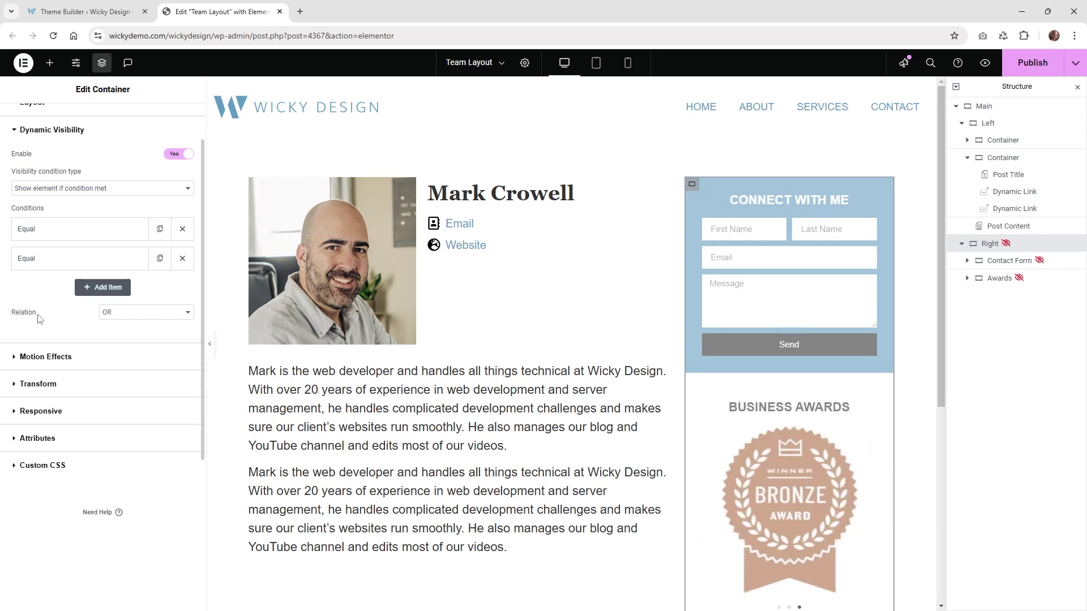
left_click(139, 313)
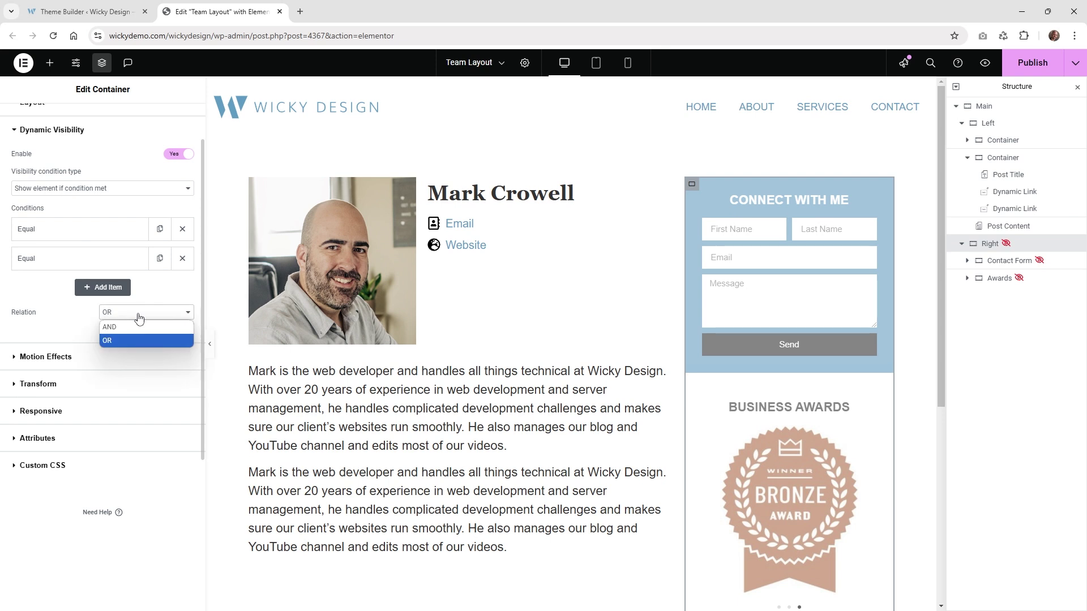
left_click(119, 341)
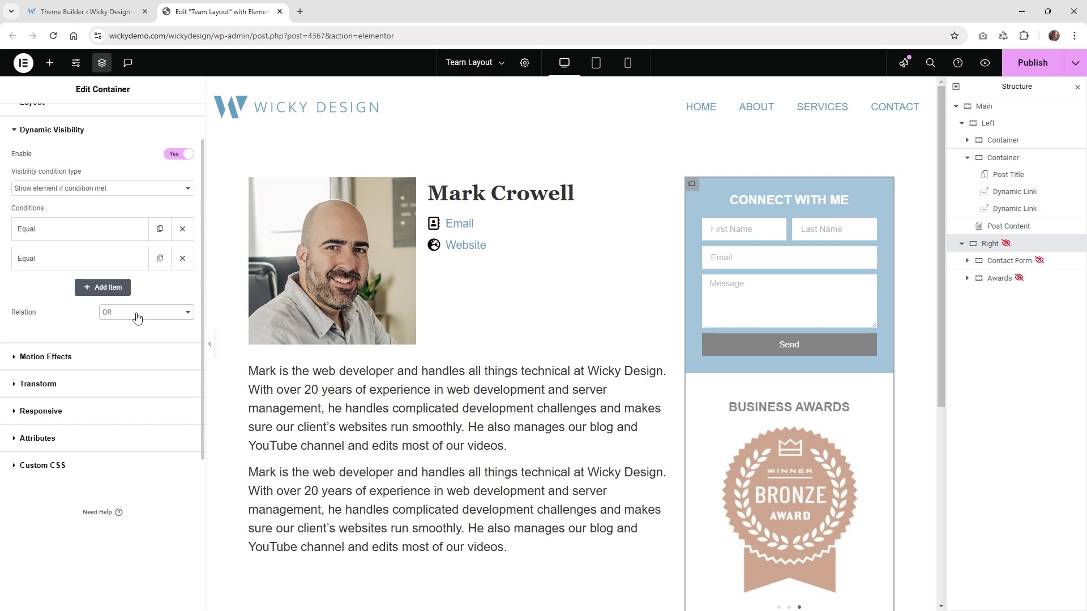
- Open the Contact Form container's Dynamic Visibility condition and review the available condition operators, leaving Equal selected
left_click(1028, 260)
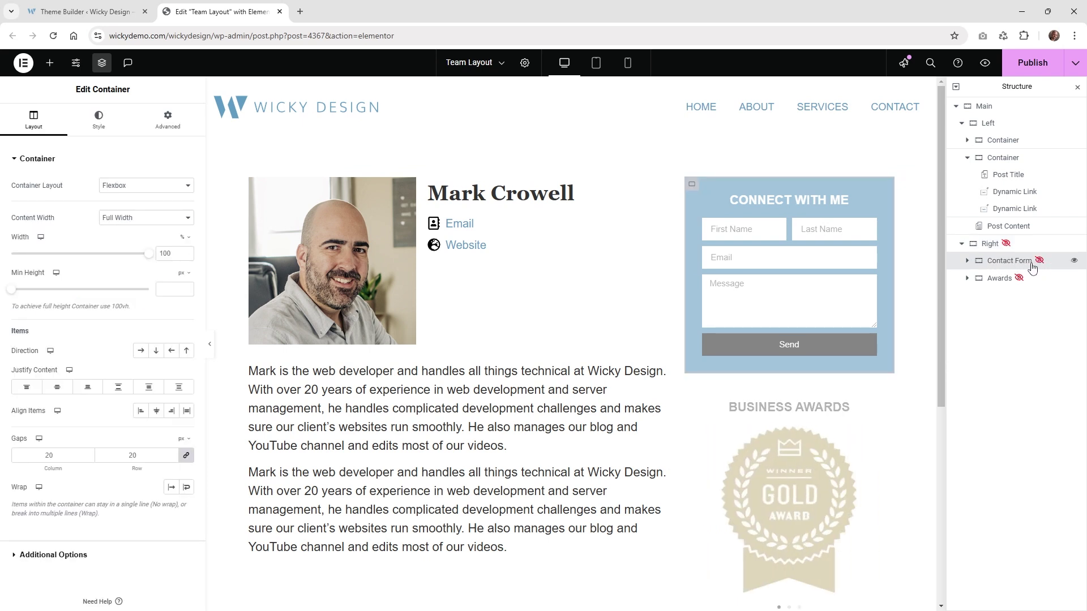
left_click(89, 167)
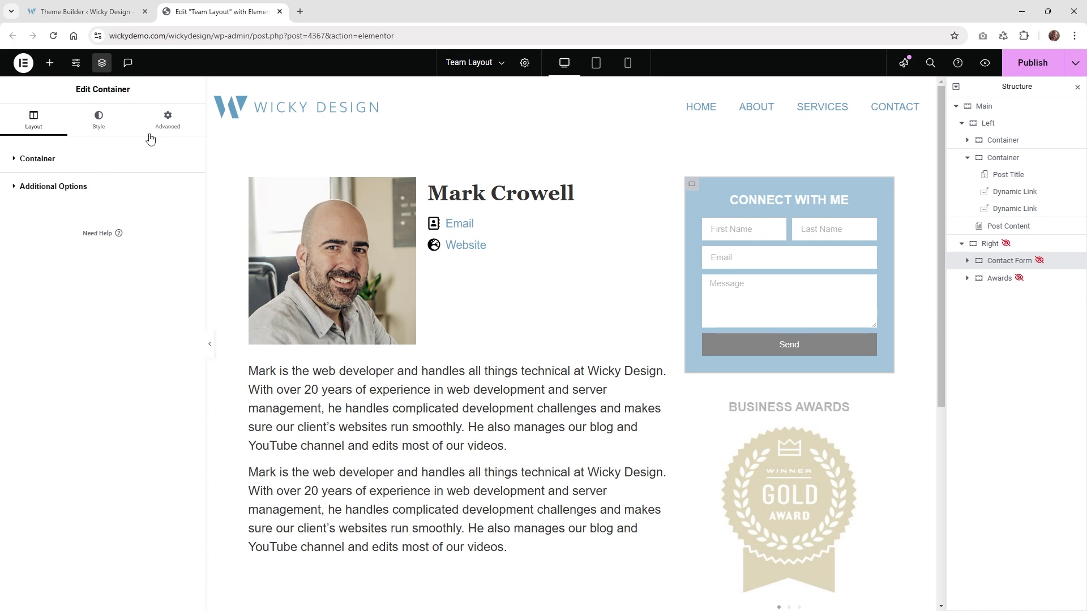
left_click(165, 122)
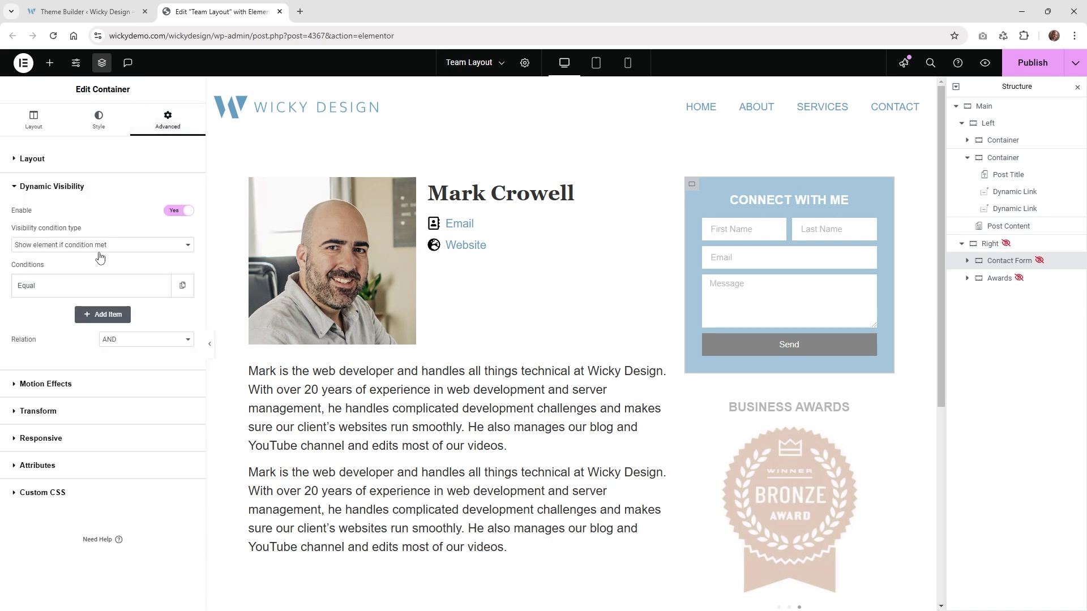
left_click(60, 286)
left_click(43, 329)
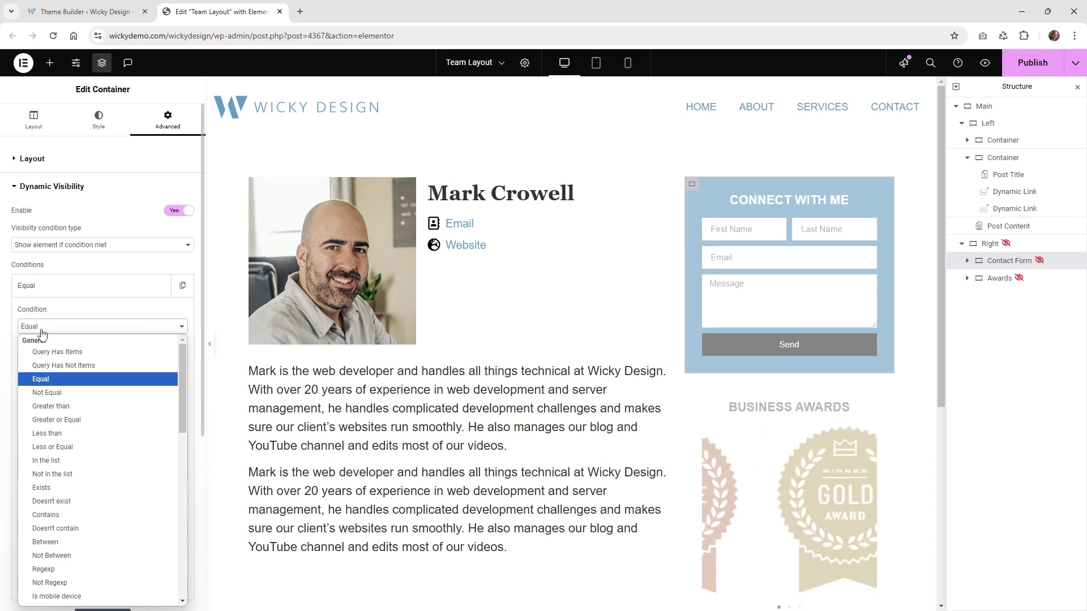
left_click(43, 333)
- Reassign the Contact Form container's condition field to the JetEngine Custom Field using the Team Contact Form field, compared against true
left_click(179, 361)
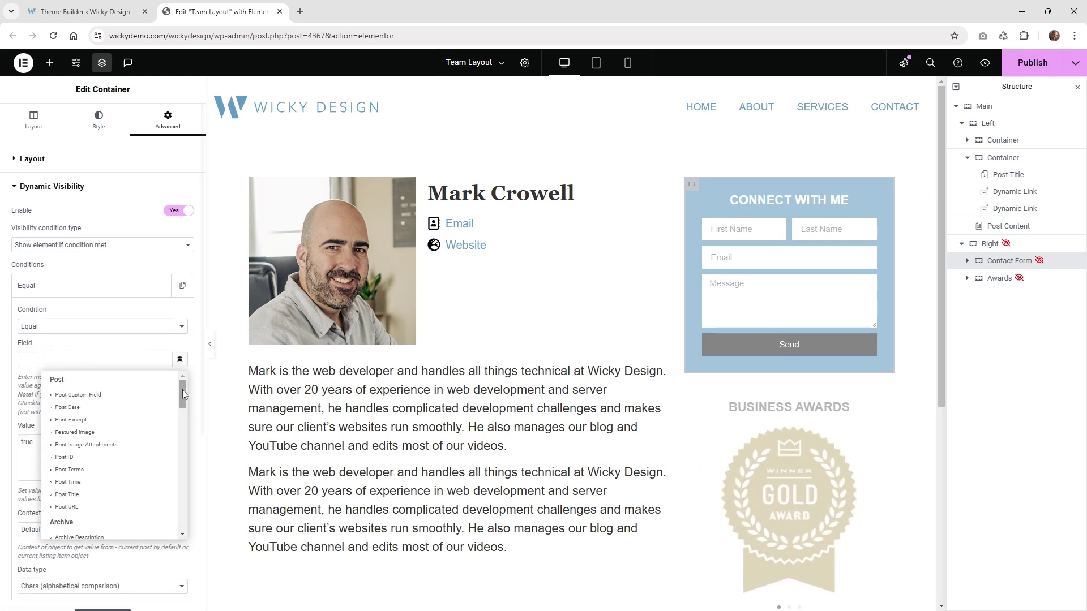
left_click_drag(183, 391, 183, 479)
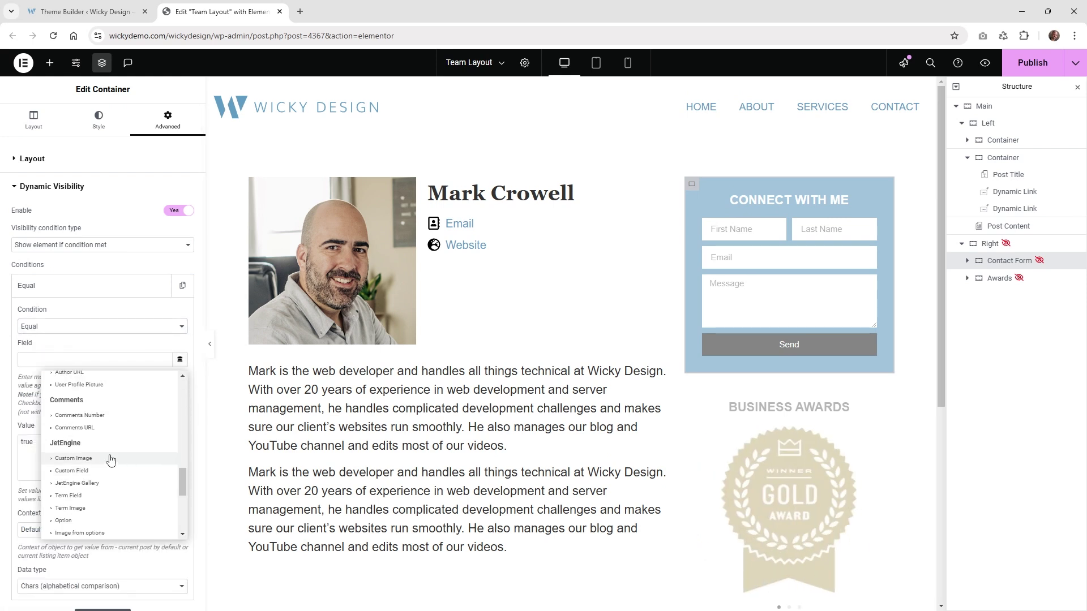
left_click(78, 477)
left_click(128, 412)
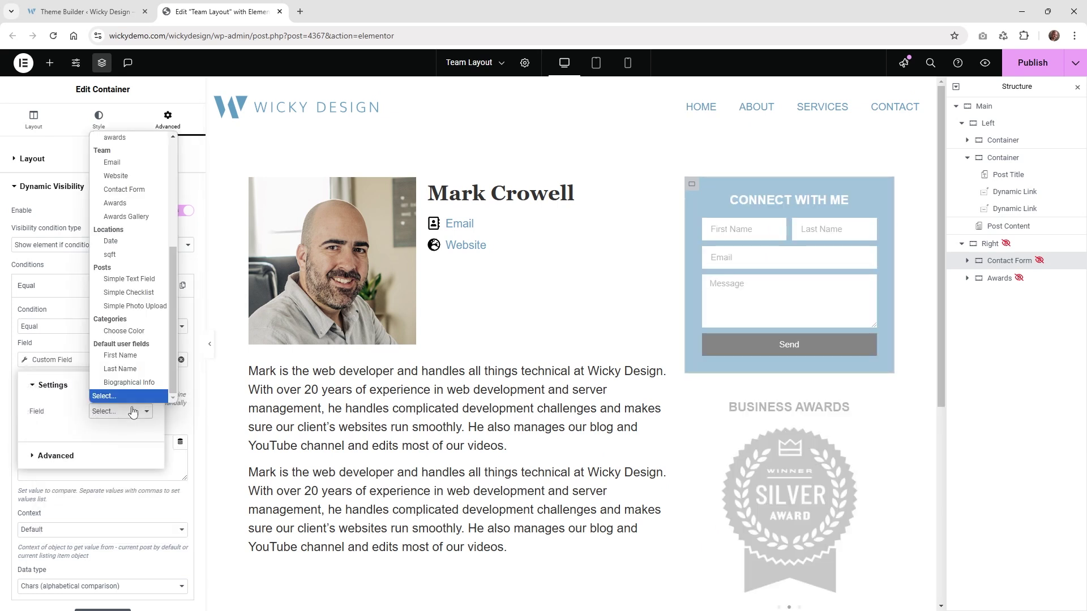
left_click(128, 189)
left_click(64, 448)
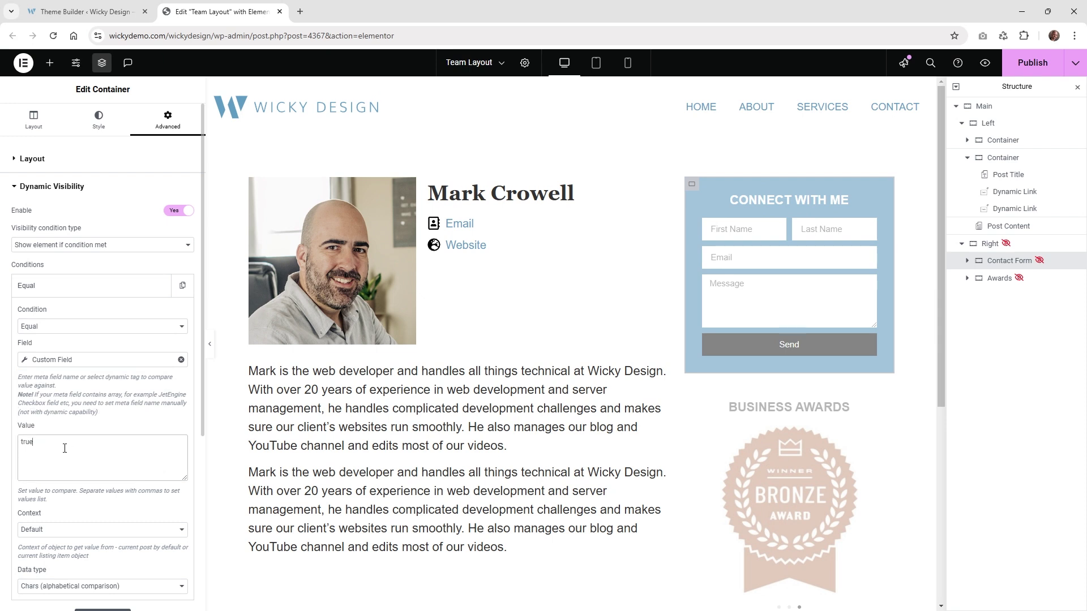
scroll(94, 431, "down", 1)
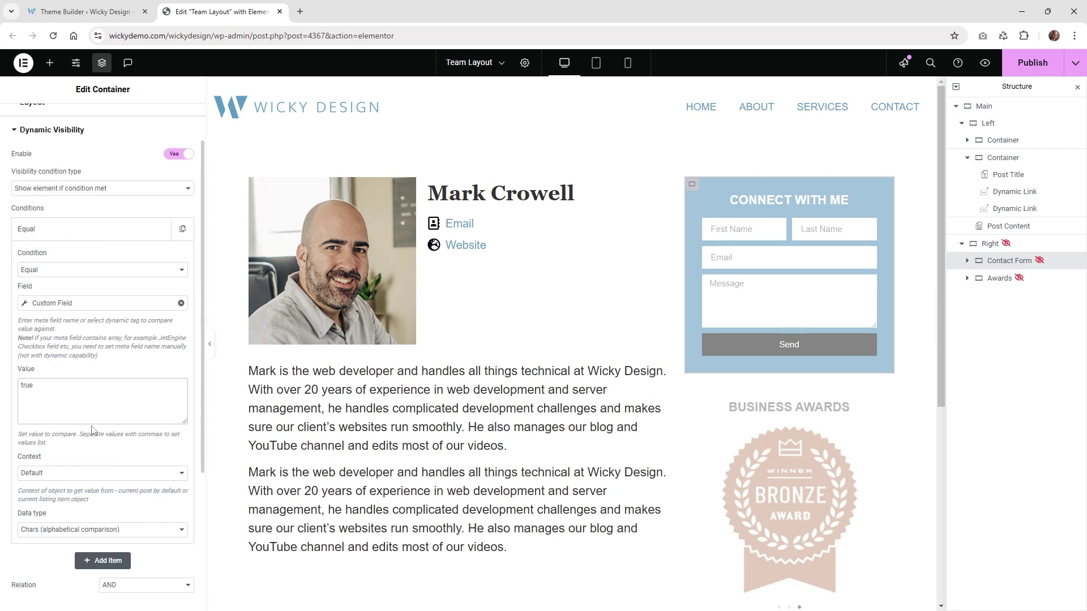
- Check the data type choices of the Contact Form container's condition without changing them and collapse the condition
left_click(64, 529)
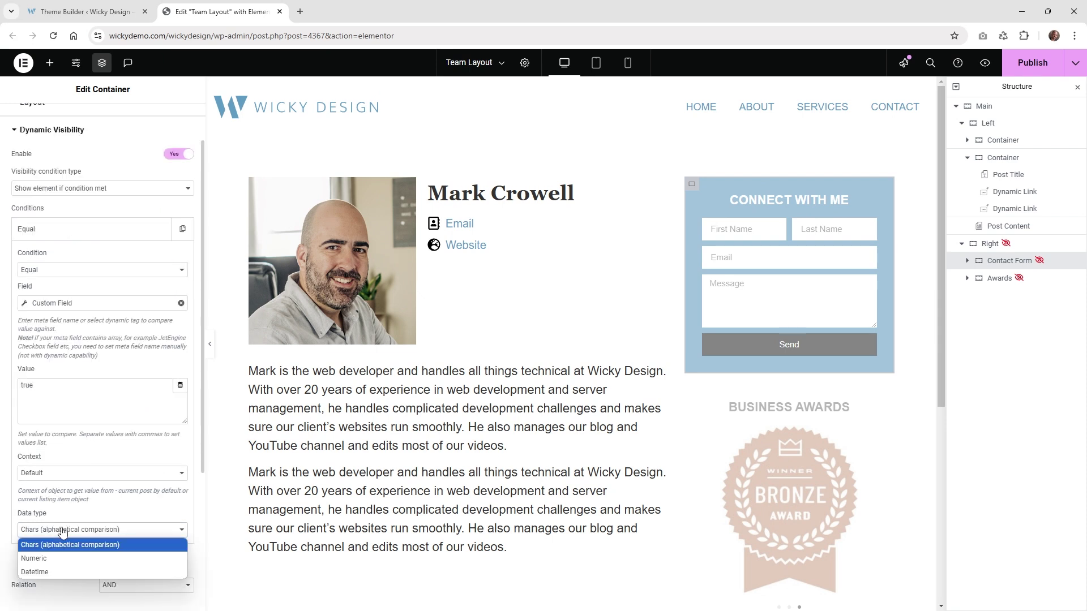
left_click(102, 502)
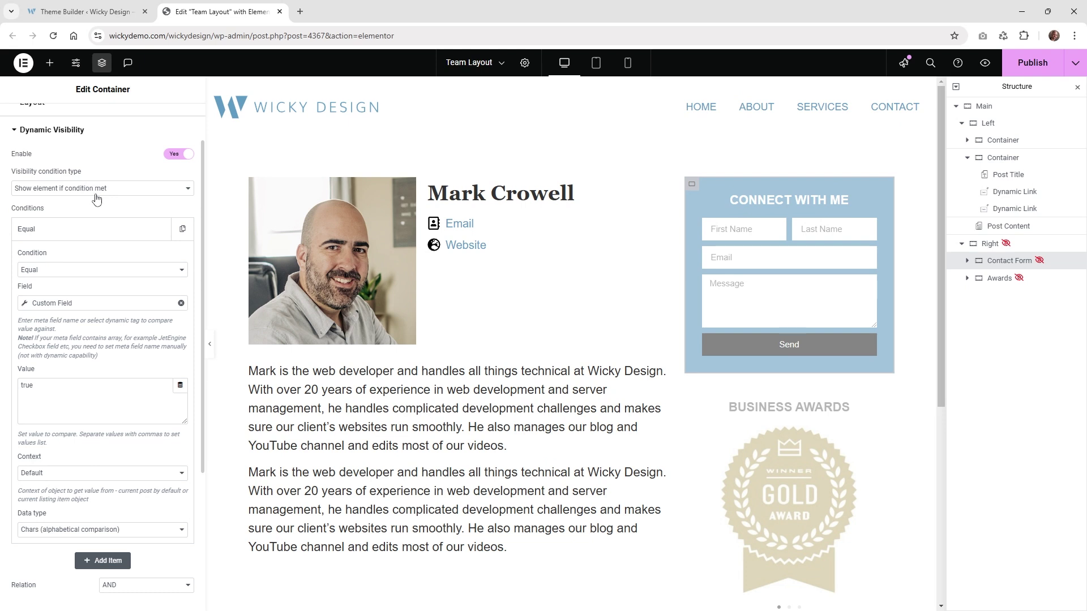
left_click(96, 230)
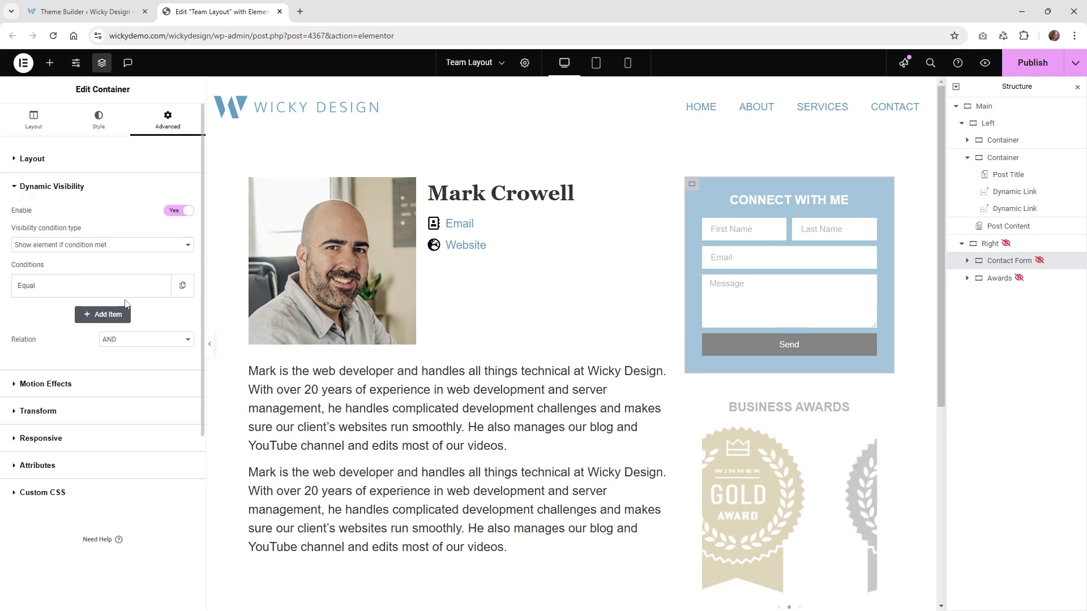
- Open the Awards container's Dynamic Visibility condition and review the custom field it compares
left_click(999, 286)
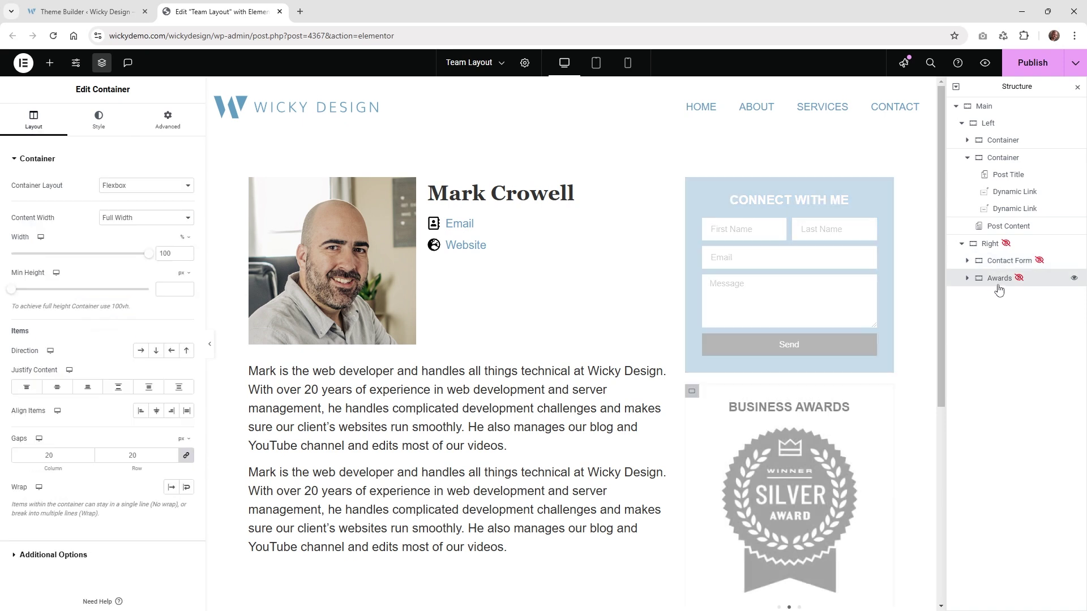
left_click(167, 120)
left_click(78, 159)
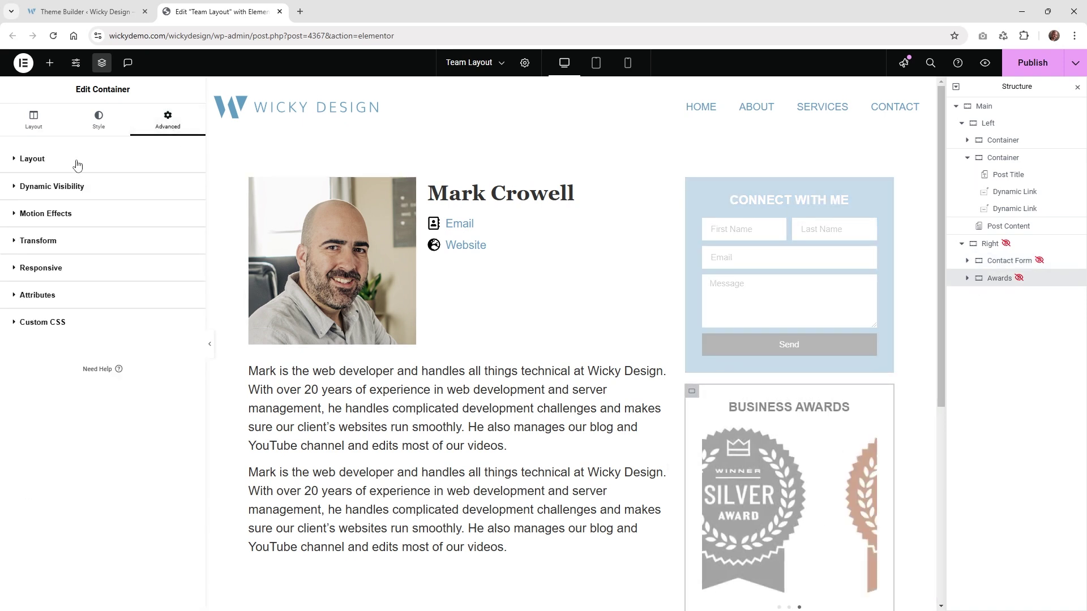
left_click(71, 193)
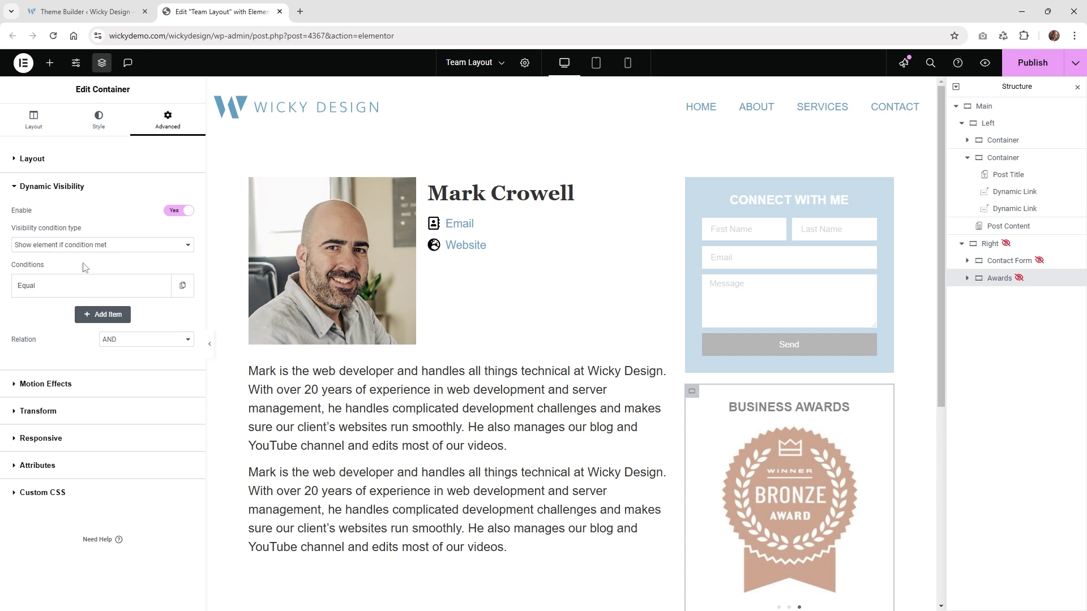
left_click(79, 291)
left_click(63, 359)
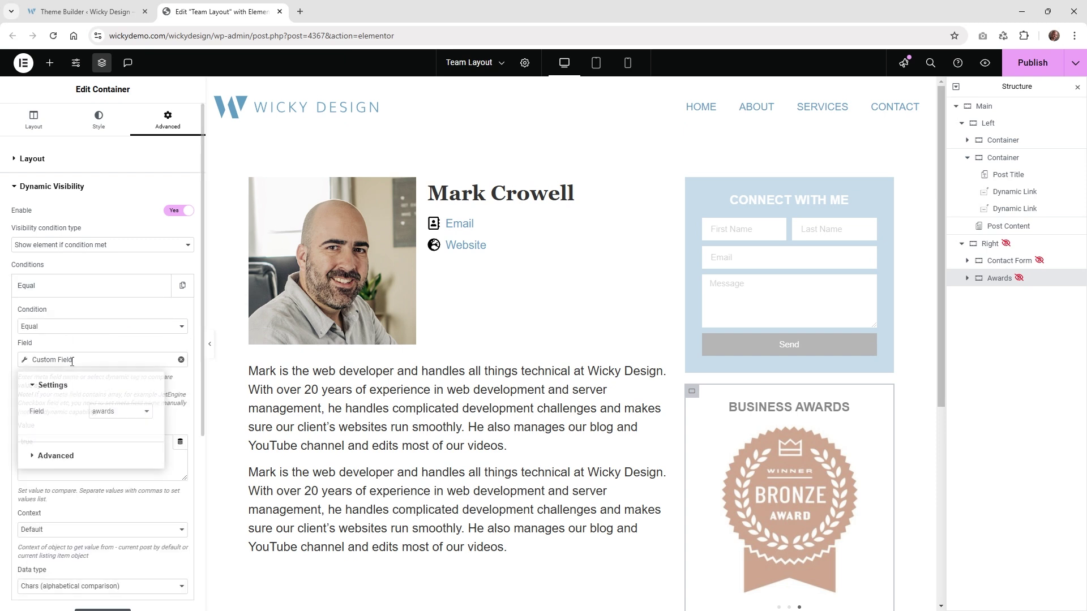
left_click(57, 451)
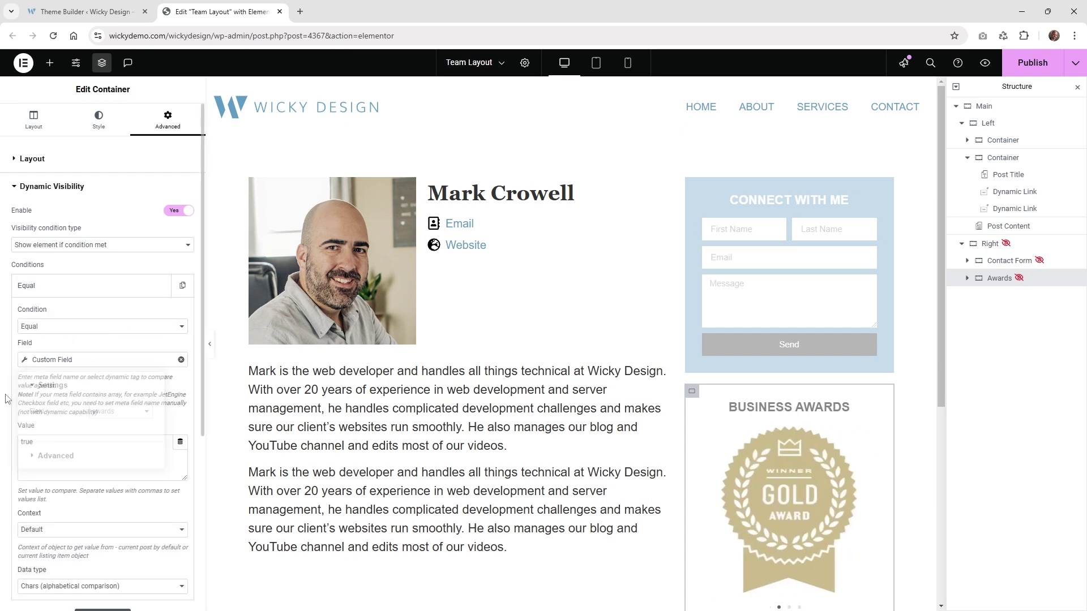
- Look over the Left, Right and nested containers, and open the Right container's Dynamic Visibility conditions
left_click(988, 123)
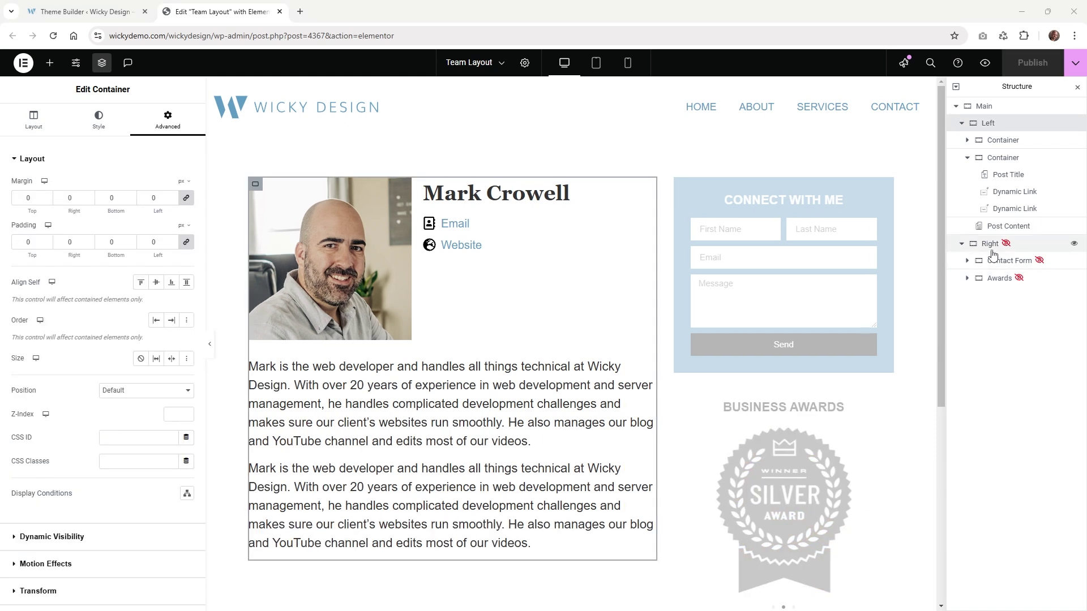
left_click(992, 253)
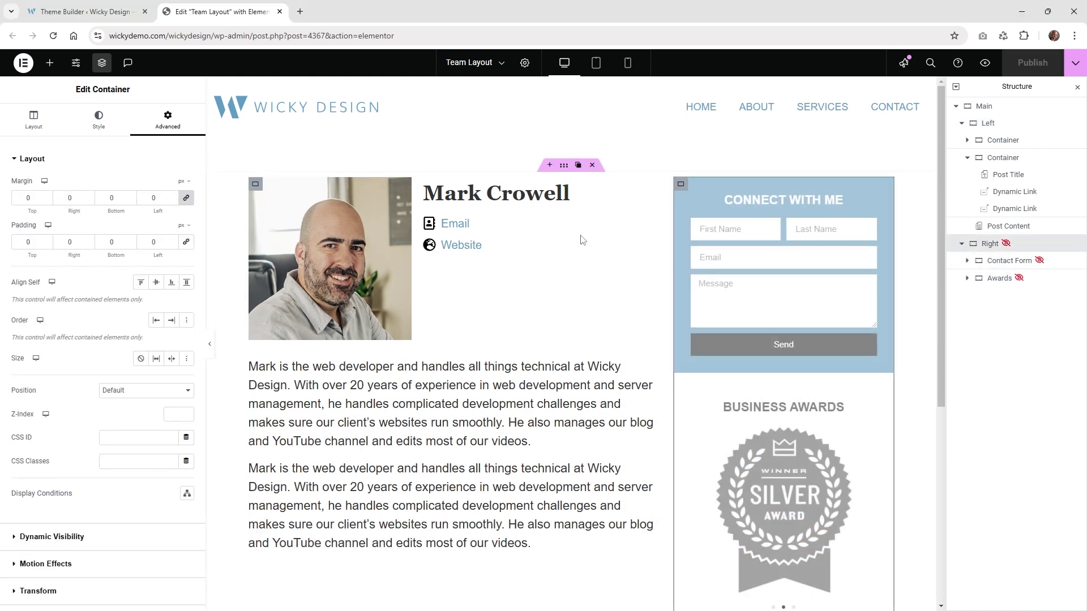
left_click(999, 279)
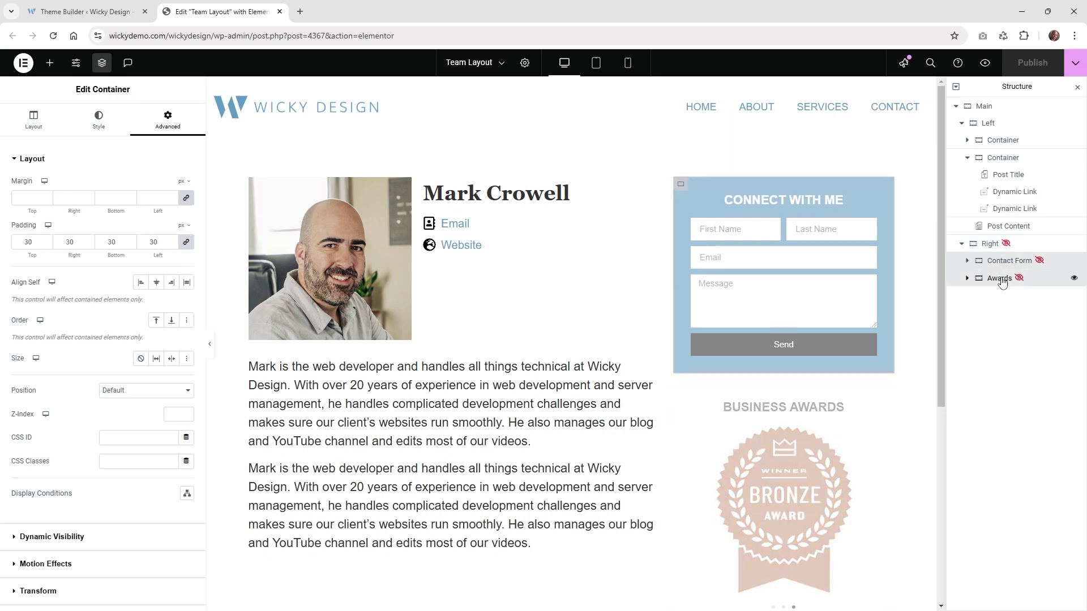
left_click(991, 247)
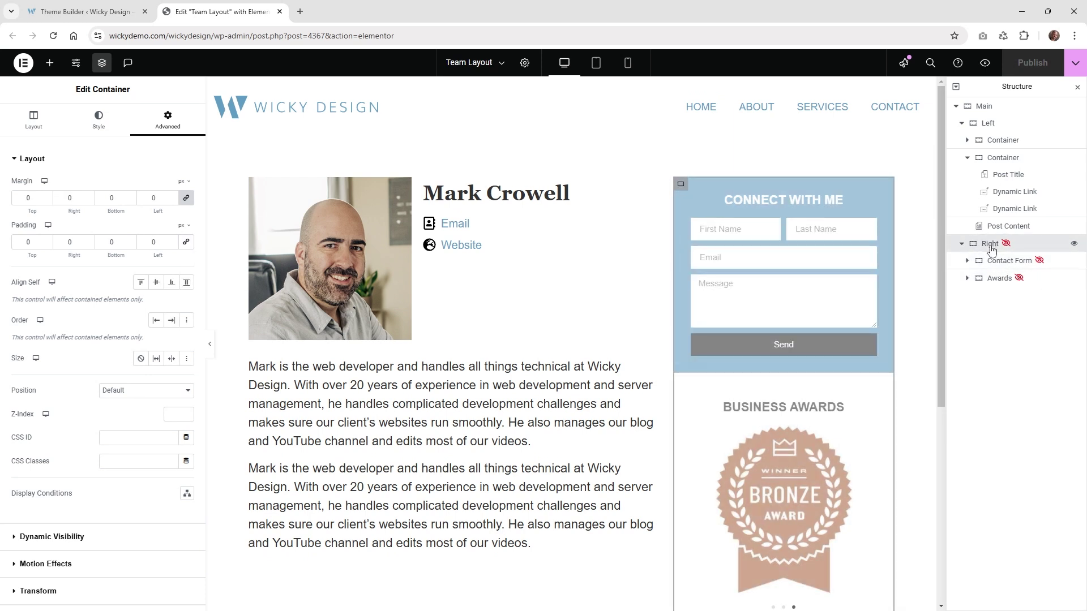
left_click(61, 158)
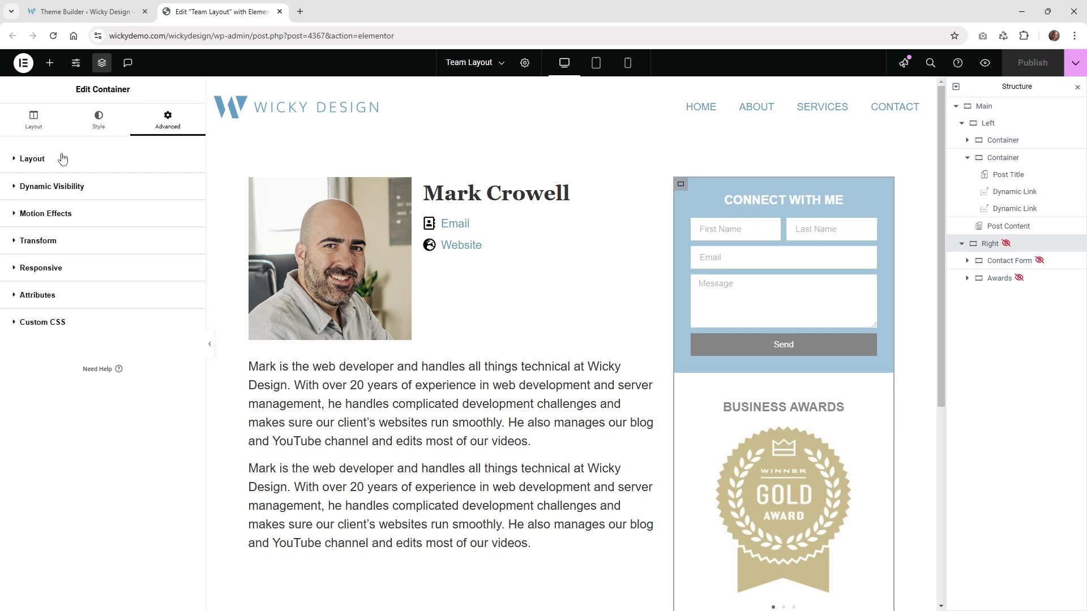
left_click(73, 192)
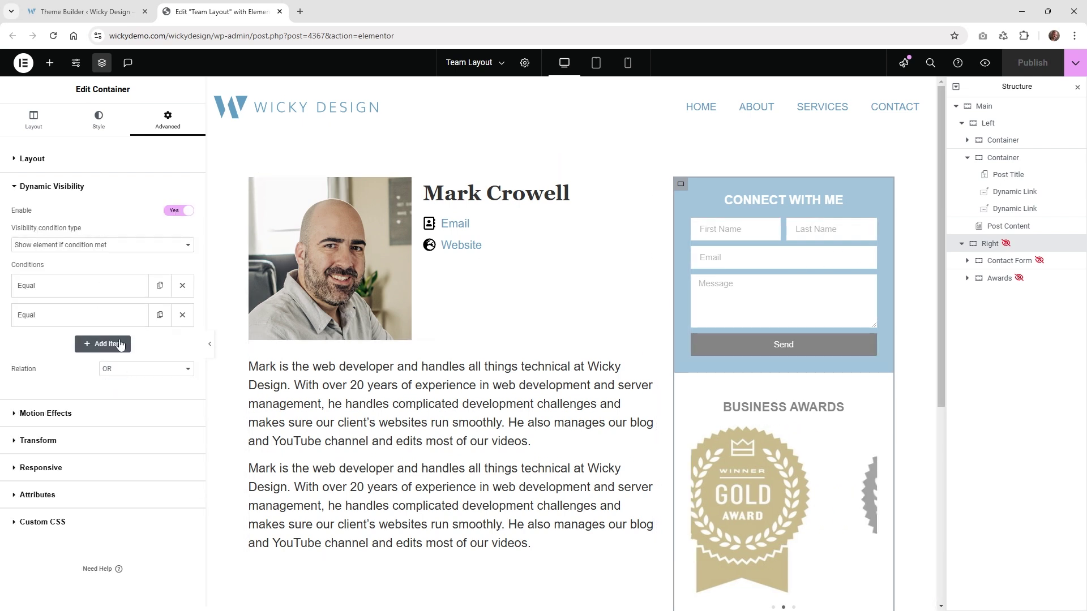
- Open the Contact Form container's Dynamic Visibility settings for comparison with the Right container's
left_click(1018, 266)
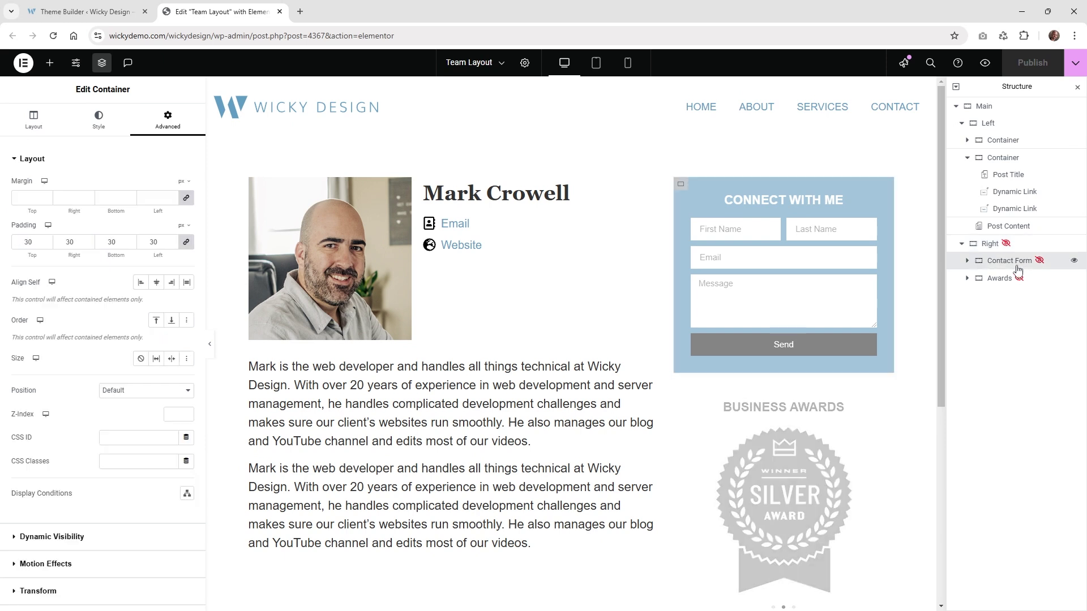
left_click(81, 167)
left_click(88, 190)
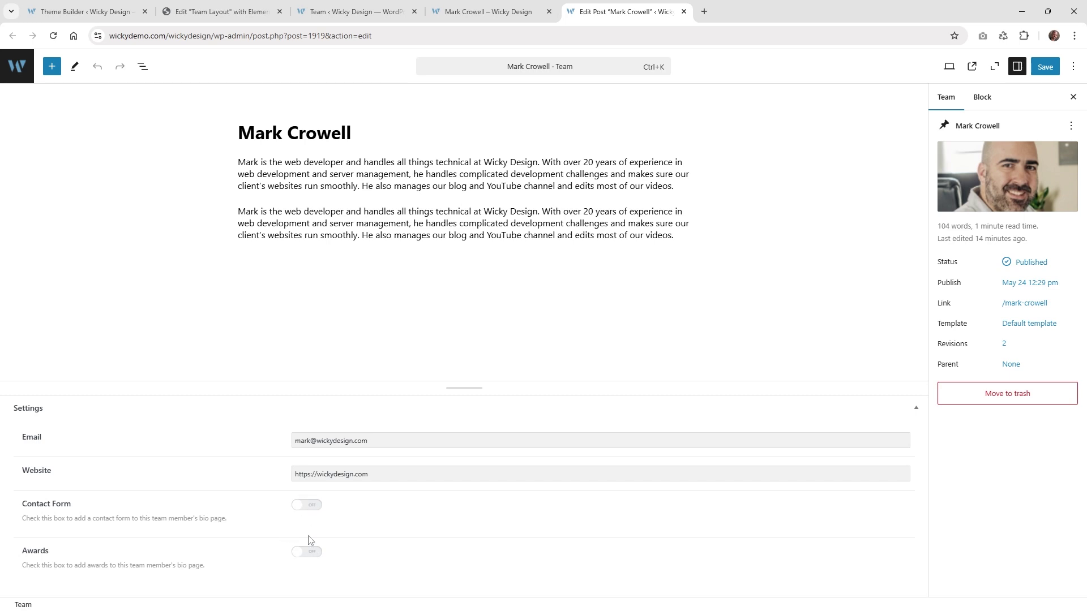
- View the team member's live bio page with both switchers off and return to the Team Layout template
left_click(495, 6)
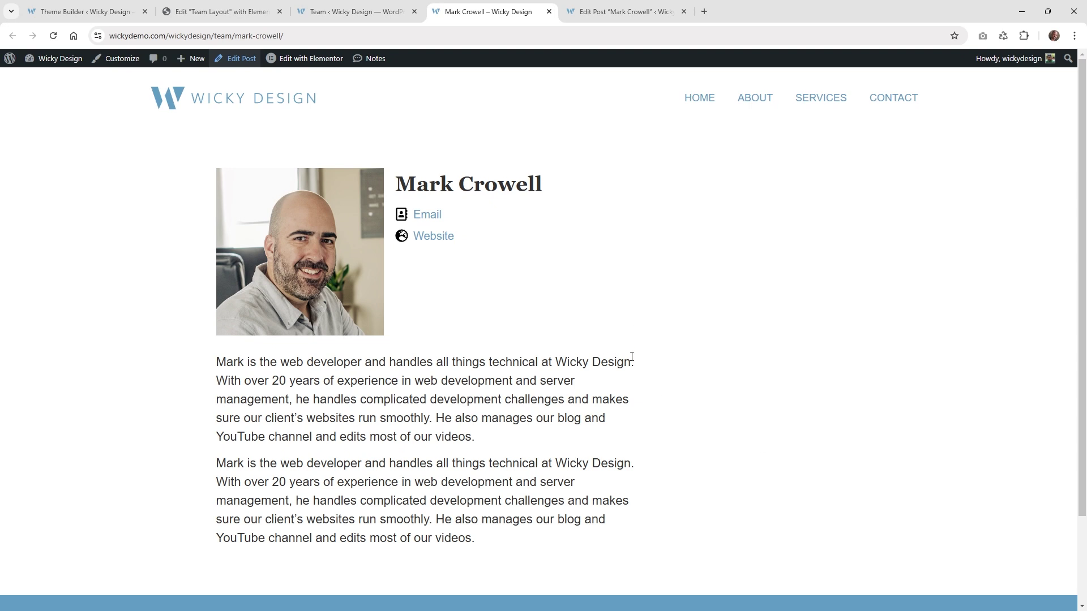
left_click(321, 6)
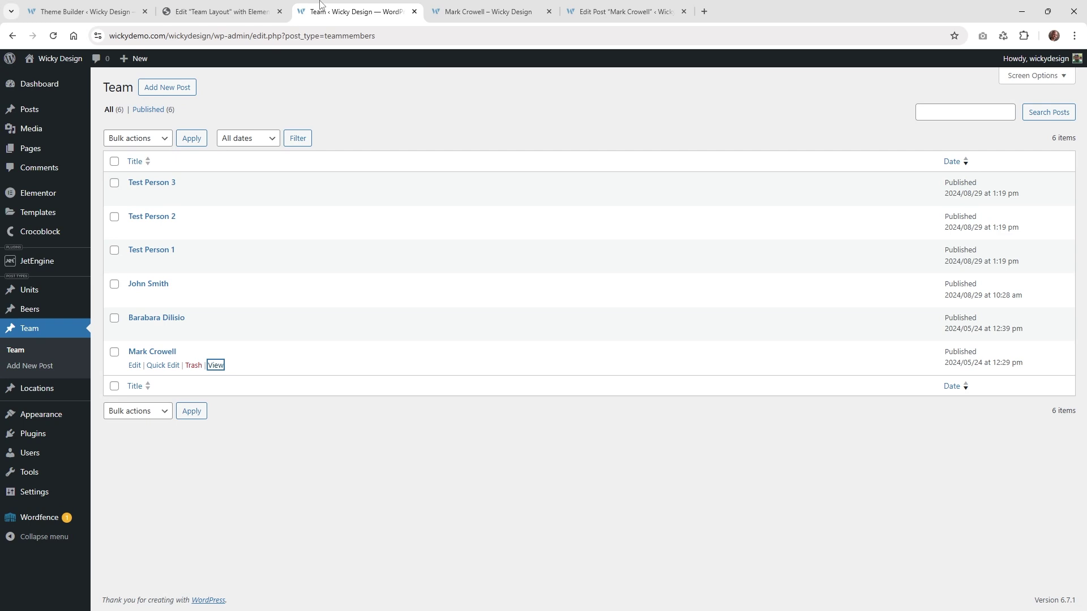
left_click(229, 5)
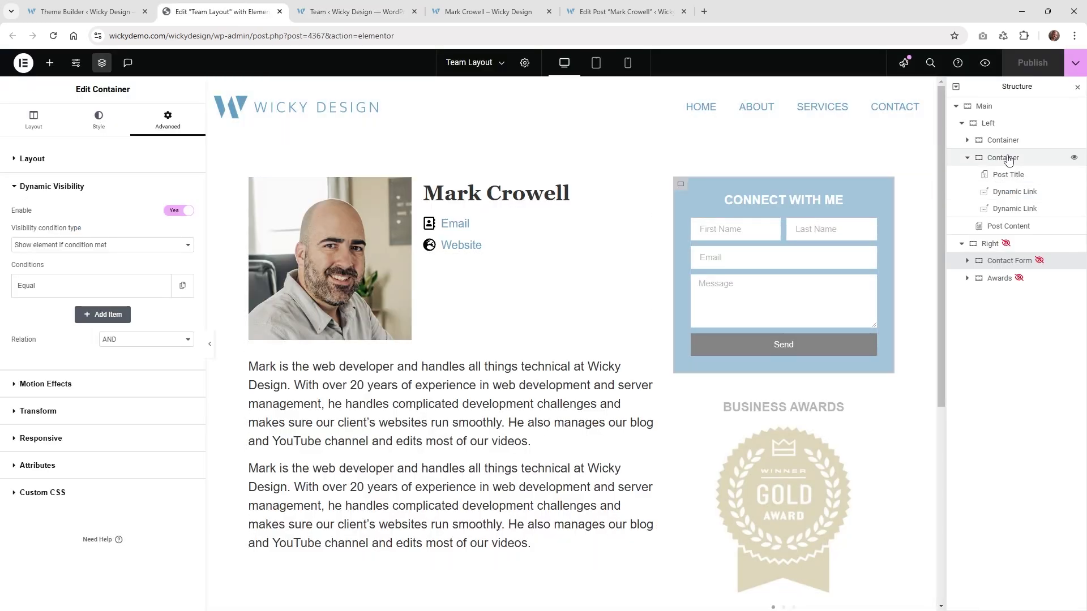
- Set the Left container's size to Grow and publish the template, checking it on the reloaded bio page
left_click(1000, 129)
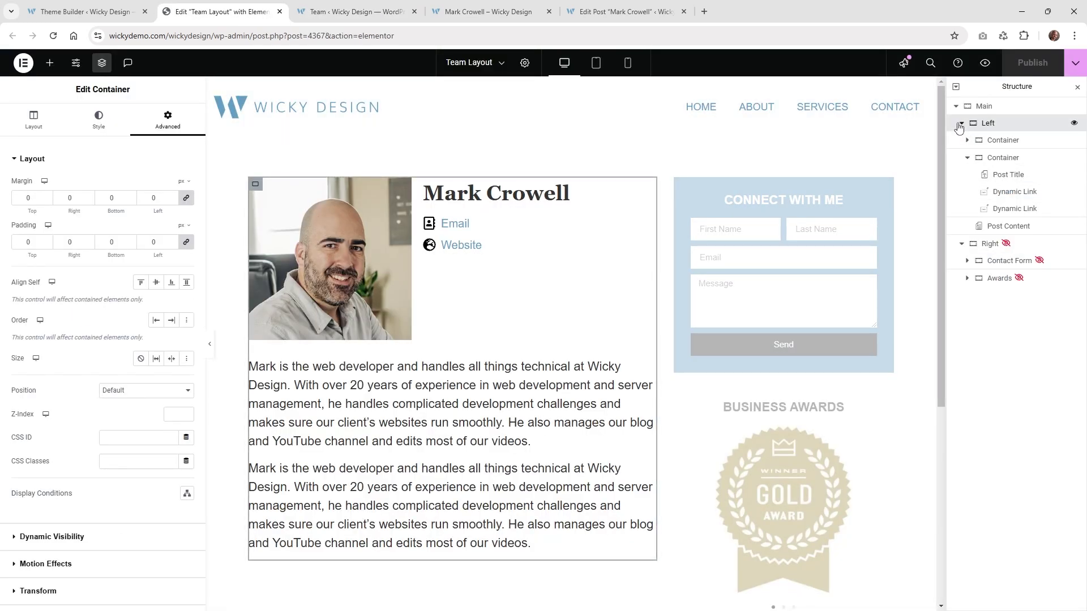
left_click(961, 124)
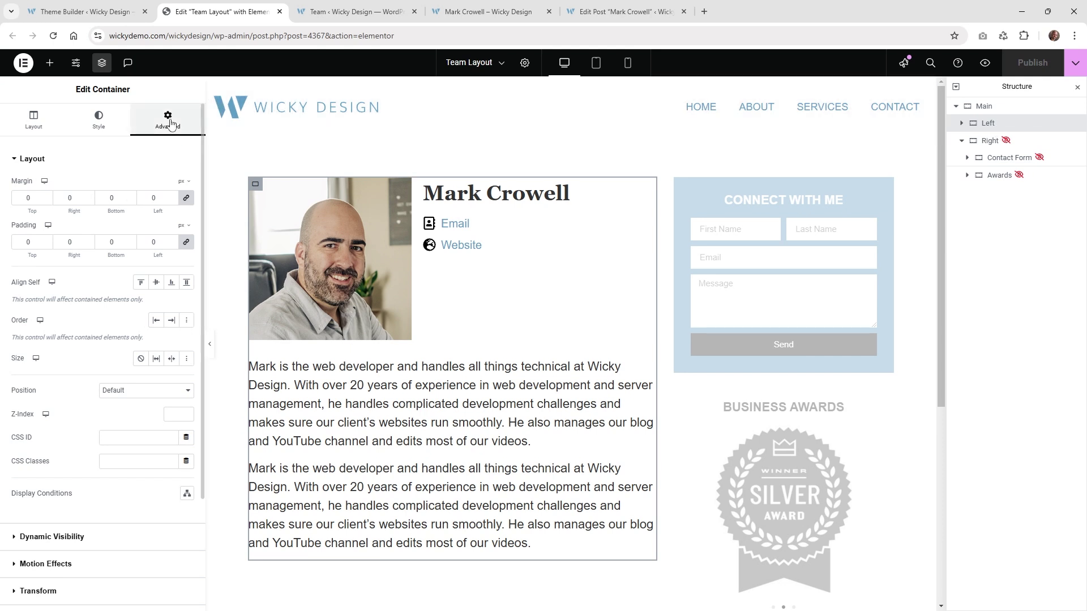
left_click(156, 361)
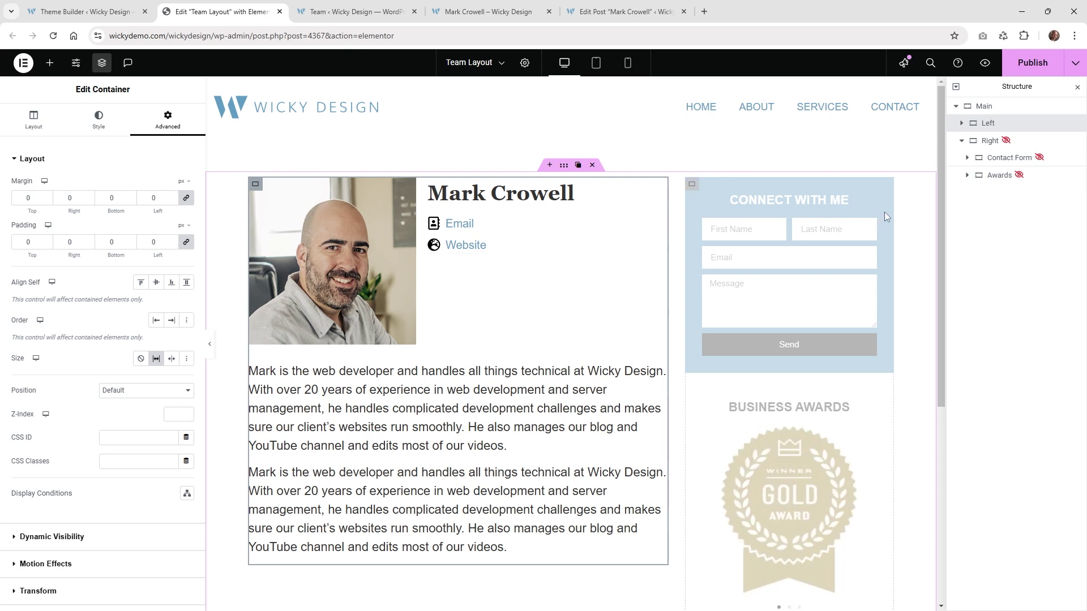
left_click(988, 146)
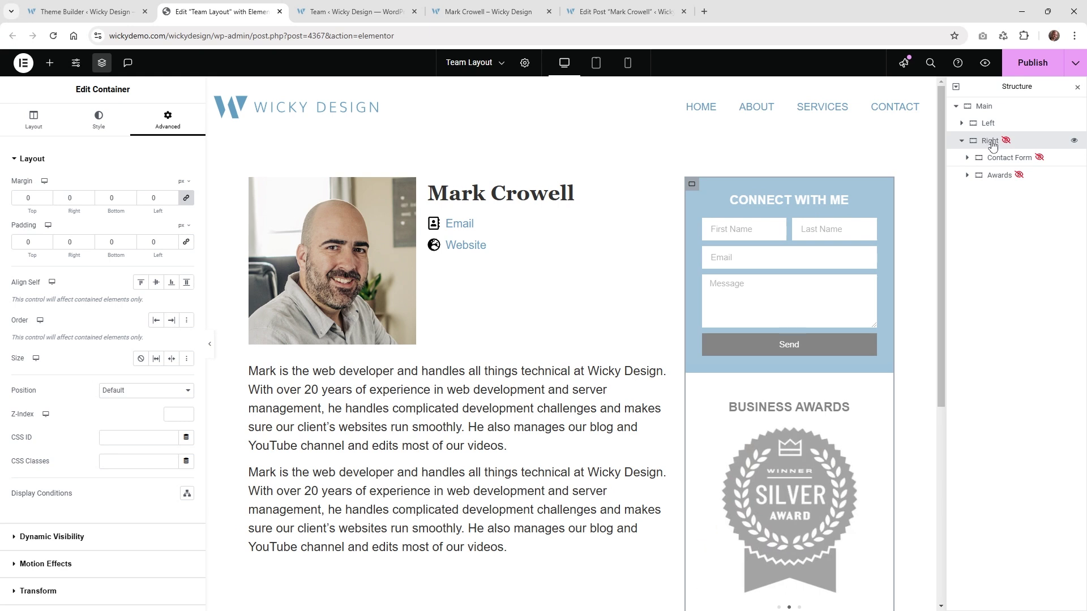
left_click(1034, 63)
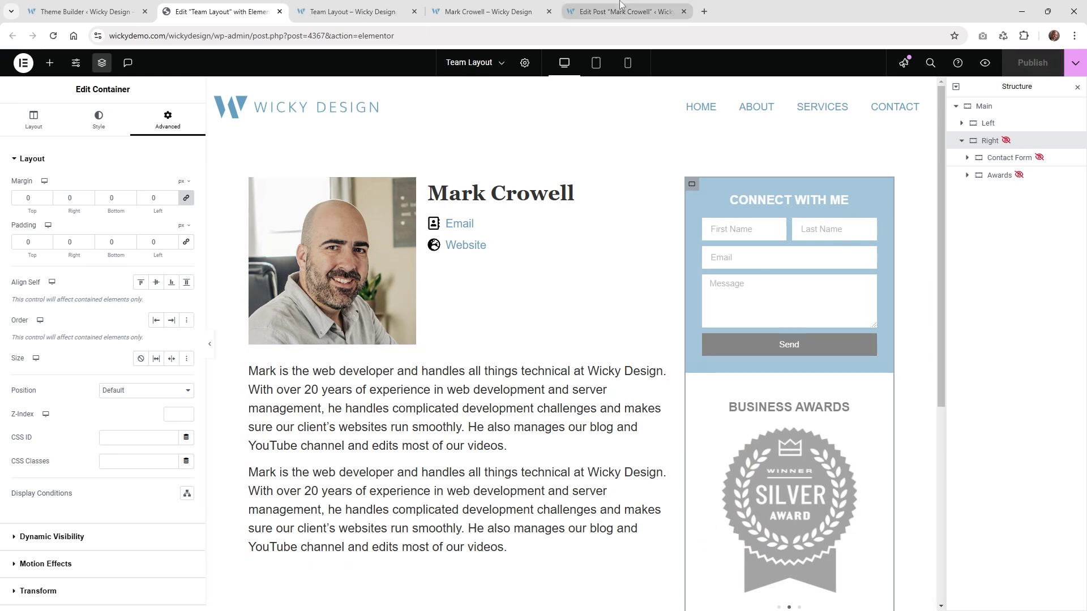
left_click(488, 11)
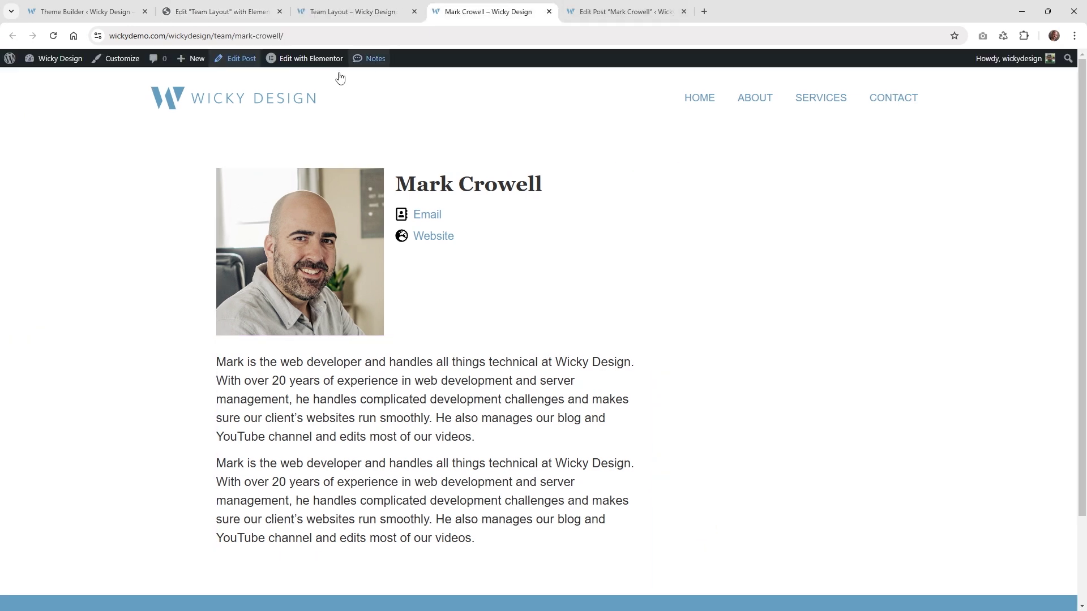
left_click(52, 37)
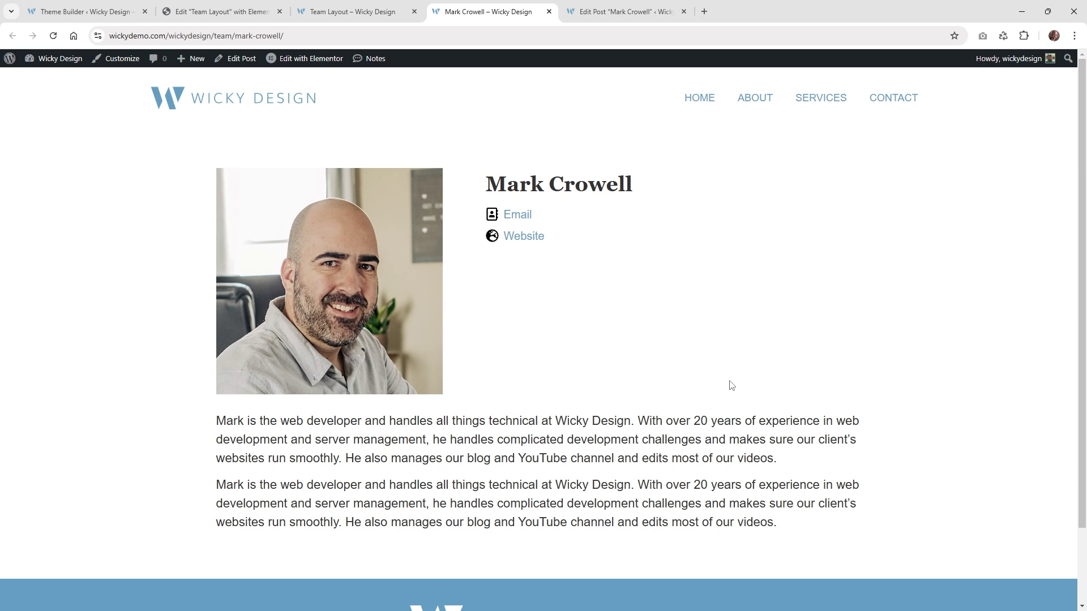
- Turn on the Contact Form switcher in the team member's post, save it and reload the live bio page
left_click(623, 5)
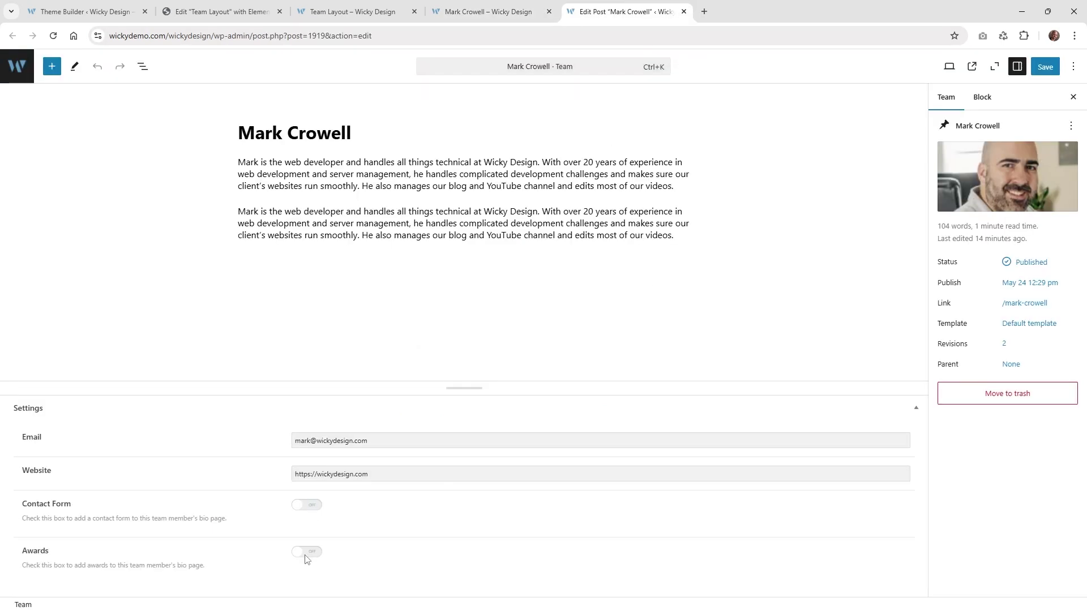
left_click(307, 505)
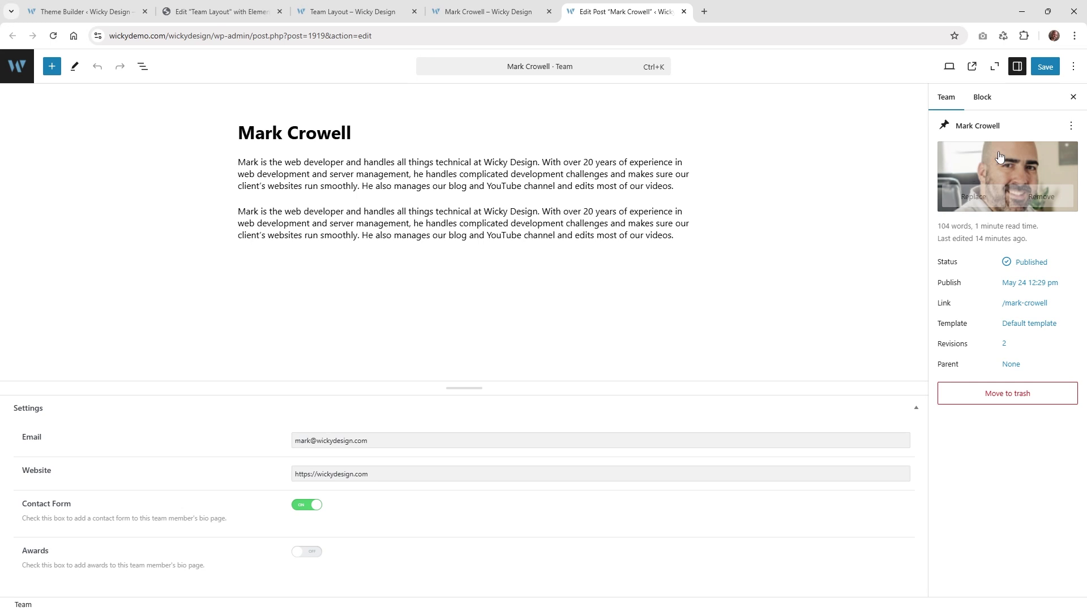
left_click(1051, 68)
left_click(488, 12)
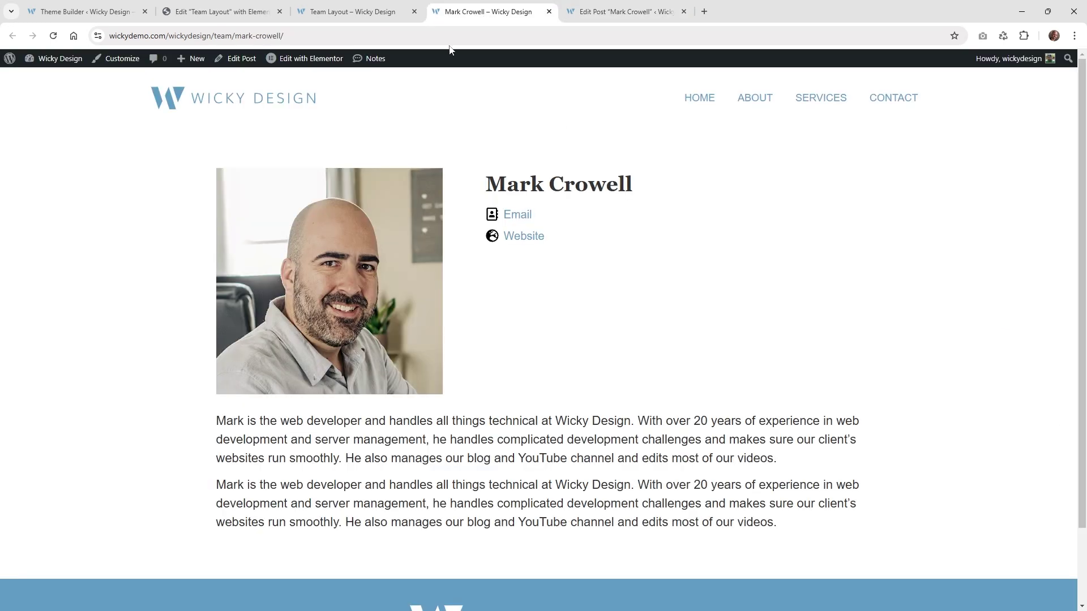
left_click(54, 36)
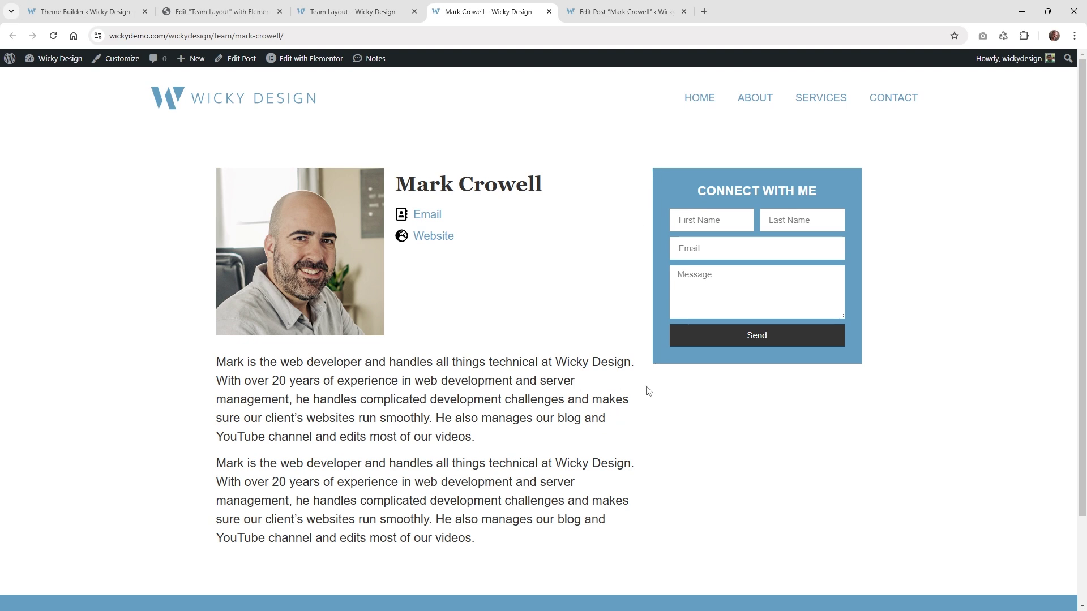
- Turn on the Awards switcher in the team member's post, save it and reload the live bio page
left_click(605, 6)
left_click(316, 552)
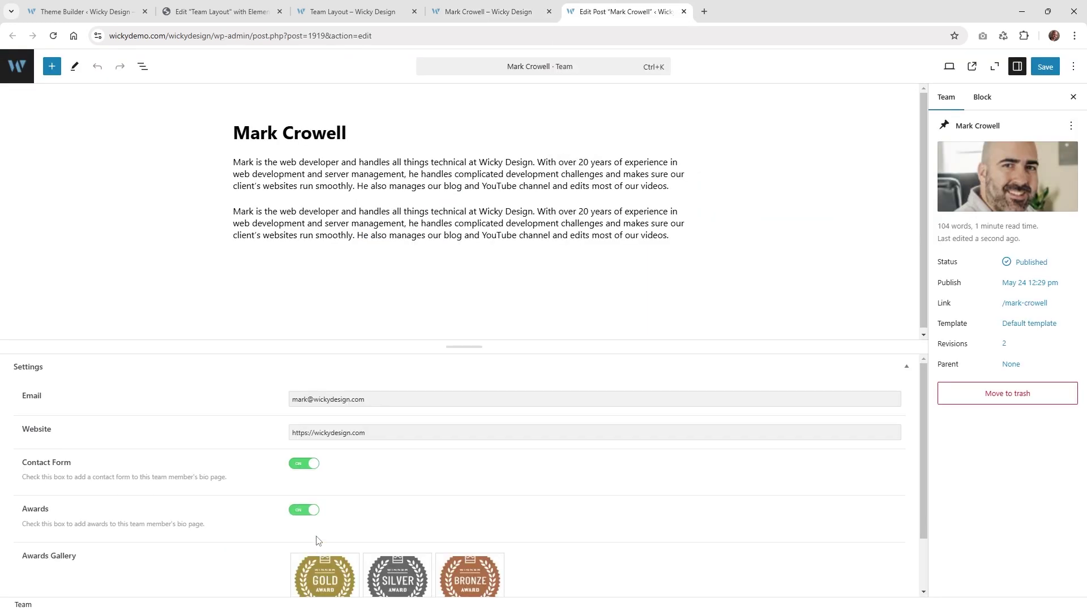
left_click(1045, 66)
left_click(488, 12)
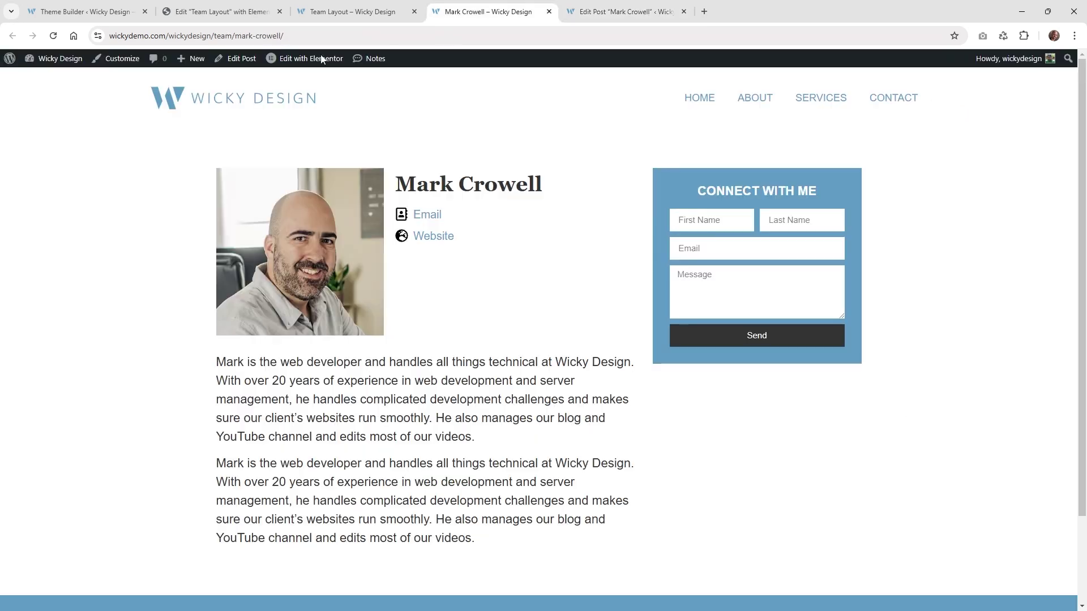
left_click(54, 38)
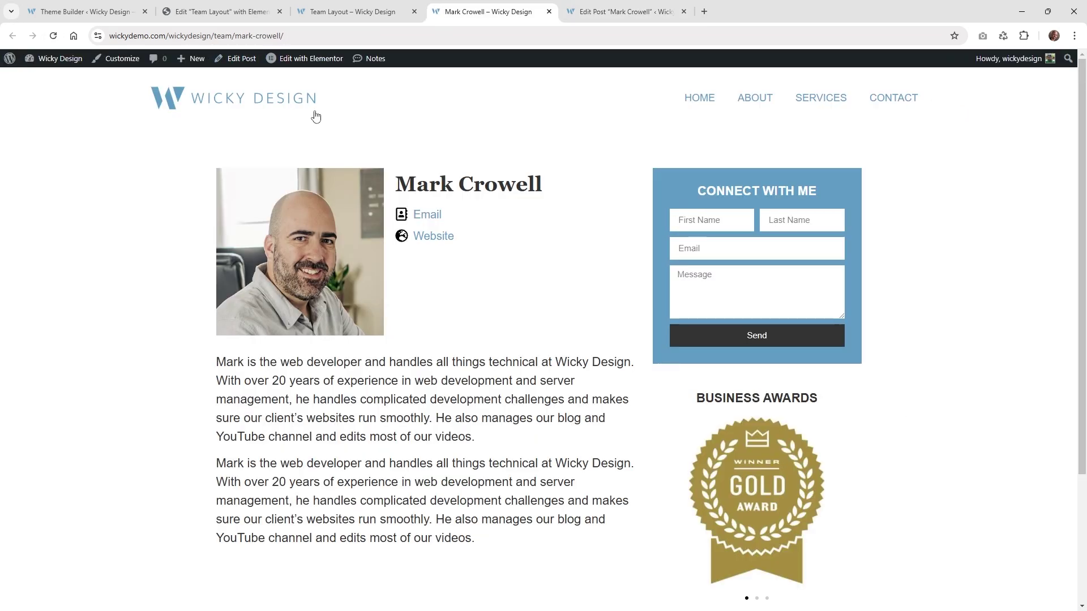
- Turn off the Contact Form switcher while leaving Awards on, save the post and reload the live bio page
left_click(603, 9)
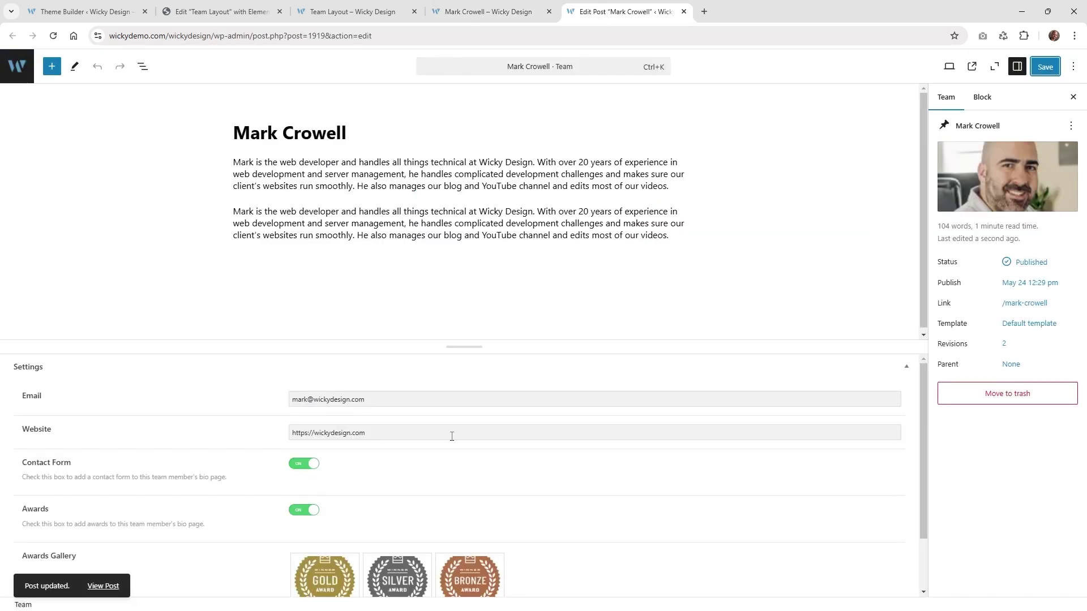
left_click(302, 466)
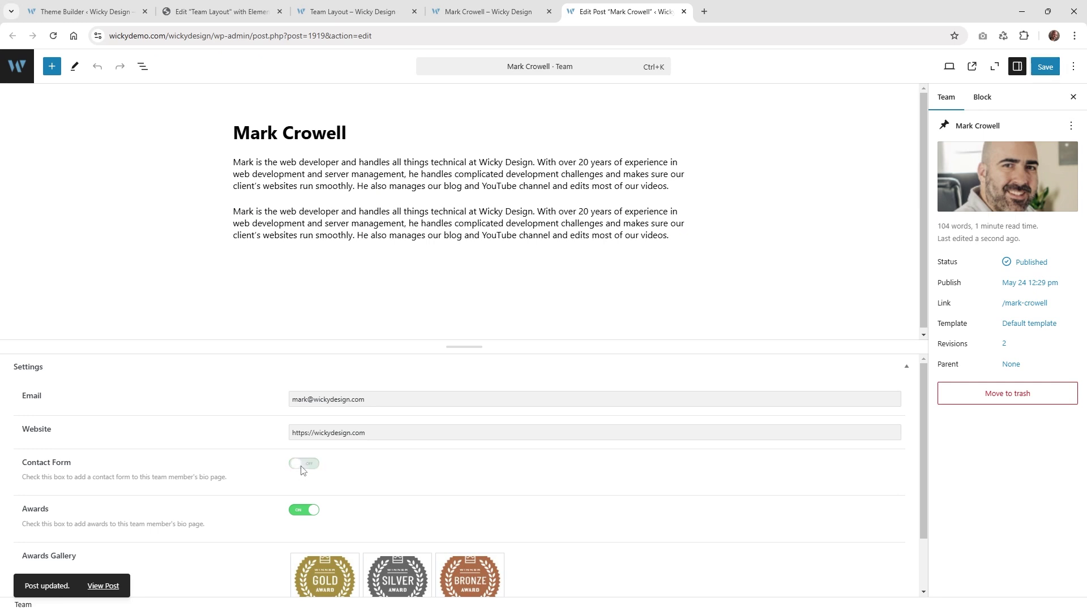
left_click(1046, 67)
left_click(488, 11)
left_click(53, 35)
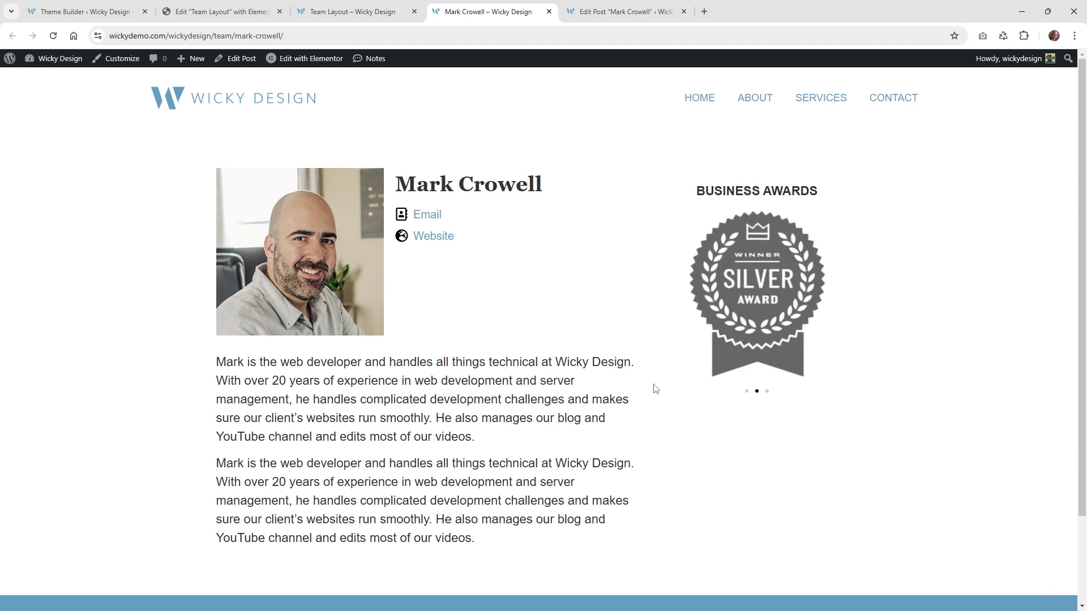
- Turn off the Awards switcher in the team member's post, save it and reload the live bio page
left_click(625, 11)
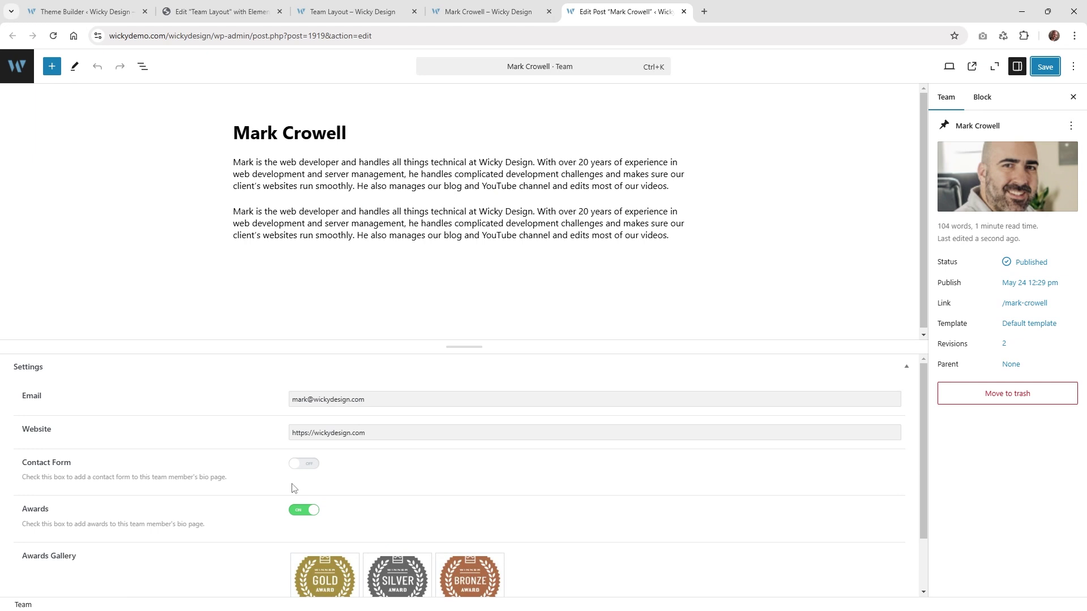
left_click(304, 510)
key("ctrl+s")
left_click(543, 10)
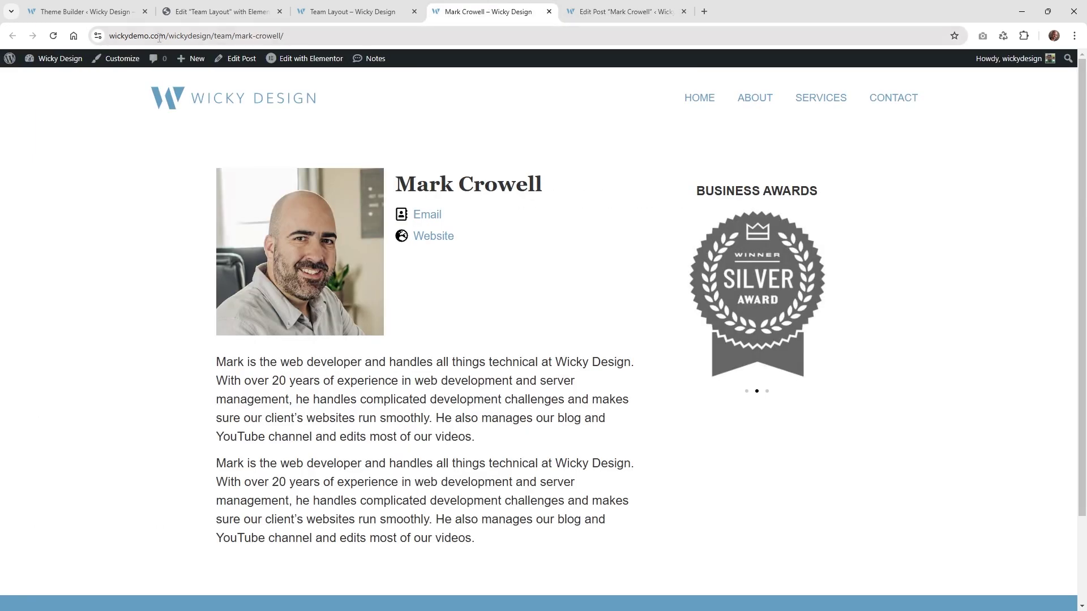
key("F5")
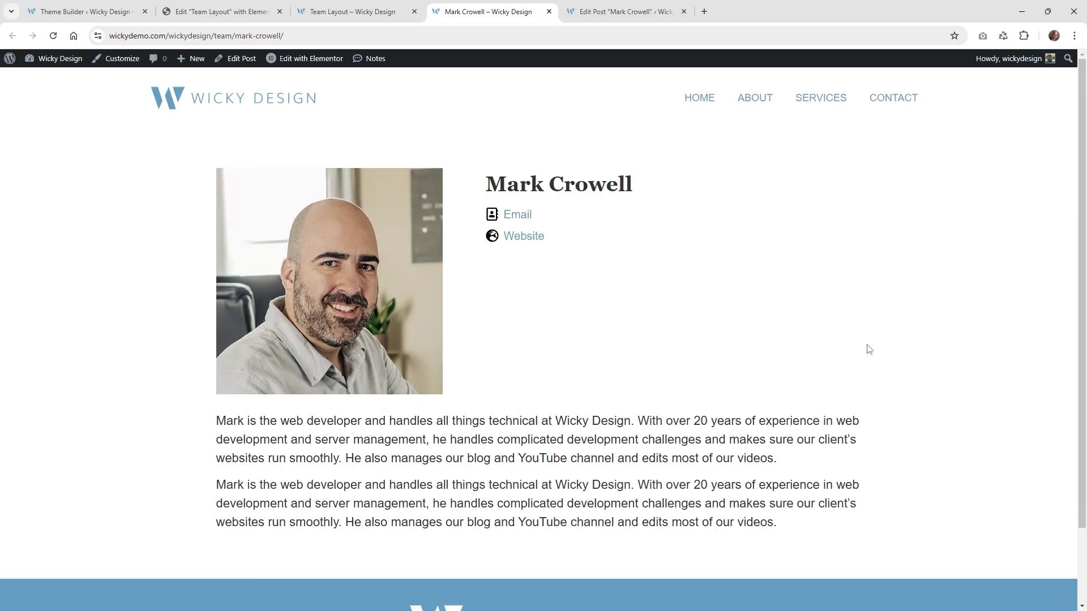